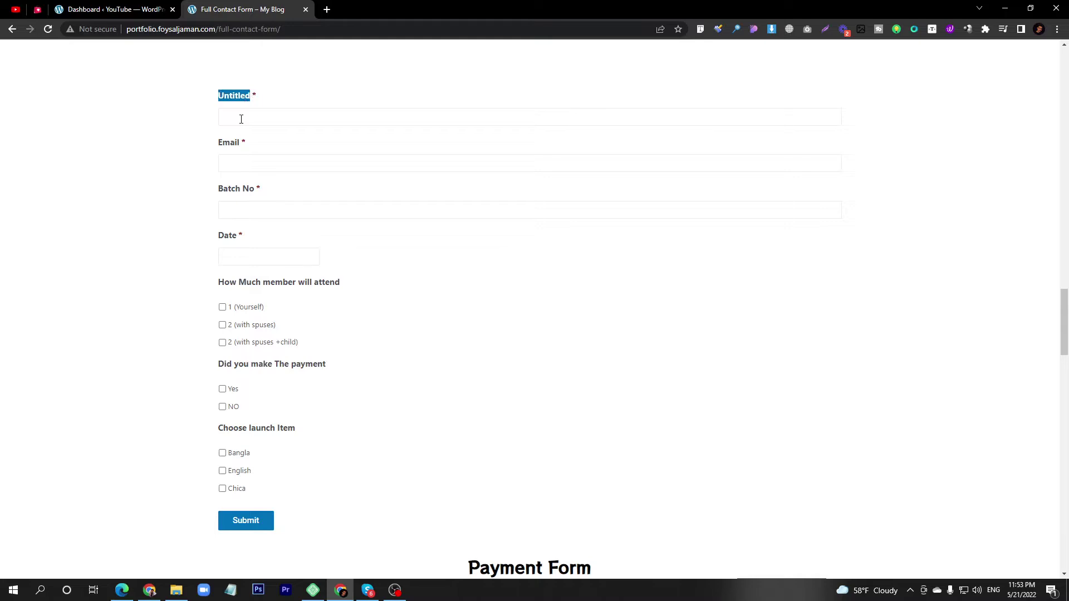
Examine the sample contact form's text, date, attendance, payment and launch item fields, ticking 1 (Yourself), 2 (with spuses) and Yes
click(241, 120)
click(249, 252)
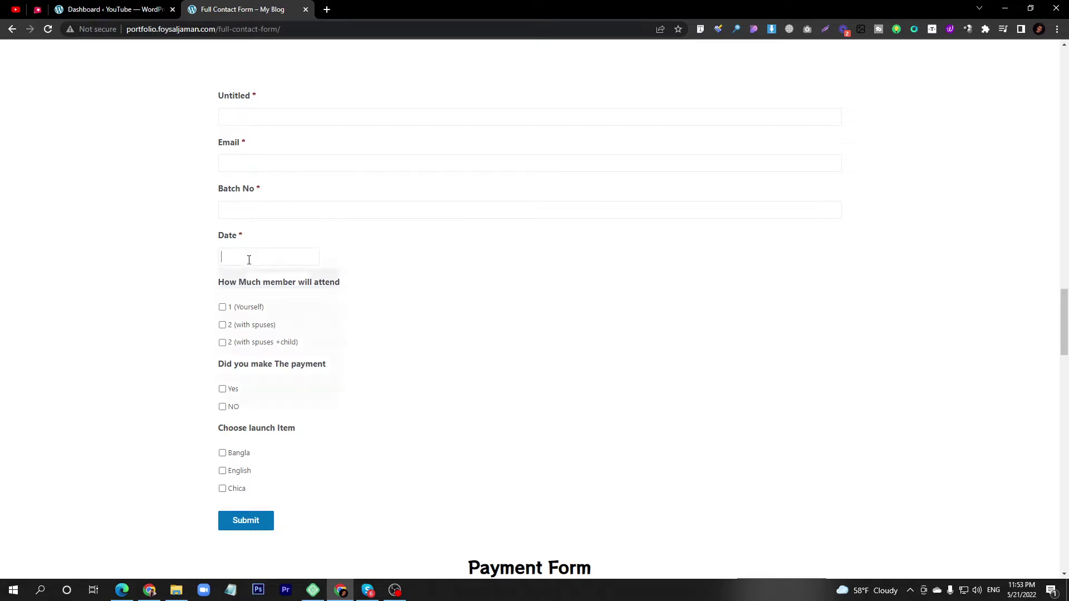
click(402, 368)
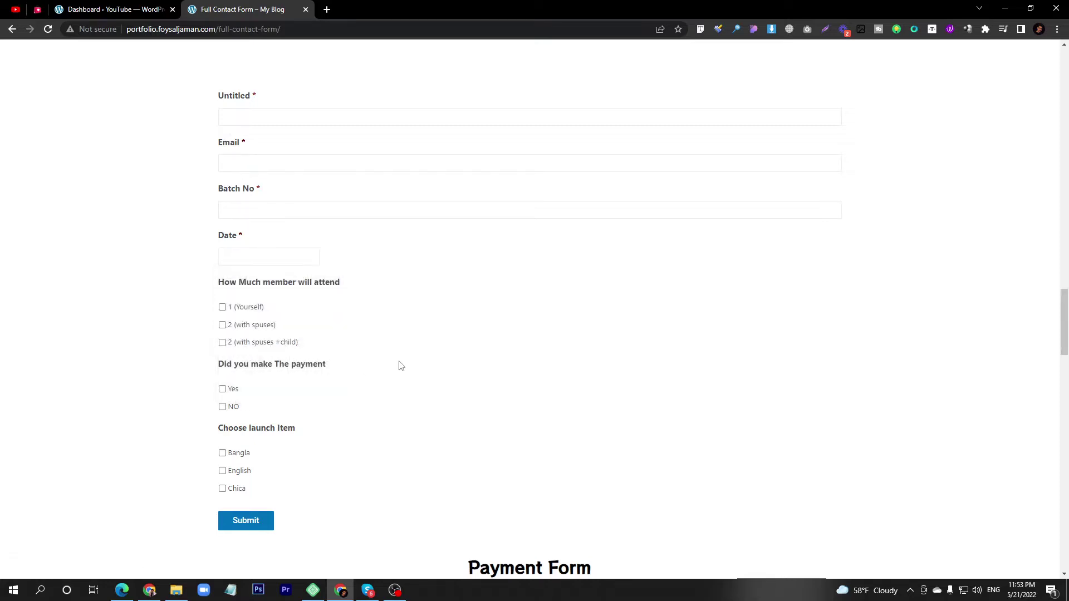
click(222, 326)
click(223, 308)
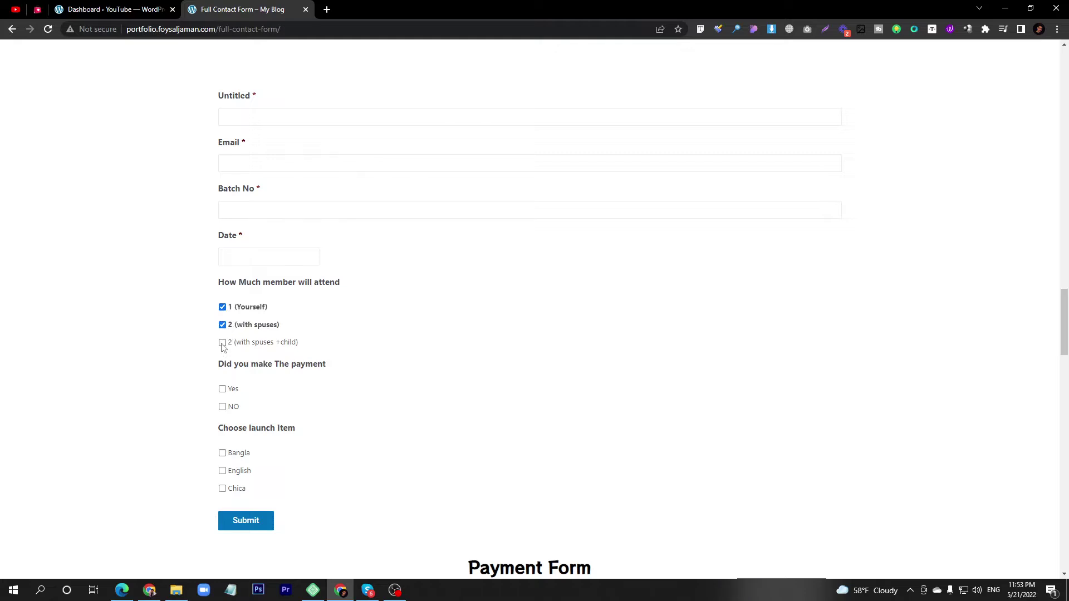
click(222, 393)
click(222, 407)
click(223, 407)
drag(212, 434, 296, 433)
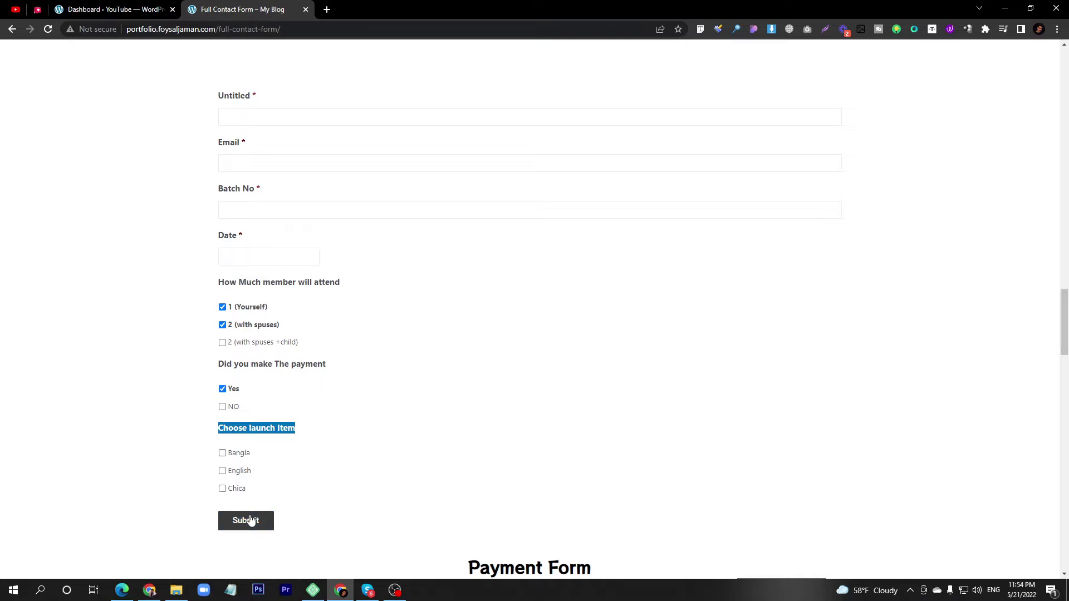
In the WordPress dashboard, search the plugin directory for "gravity pdf" and activate the Gravity PDF plugin
click(109, 9)
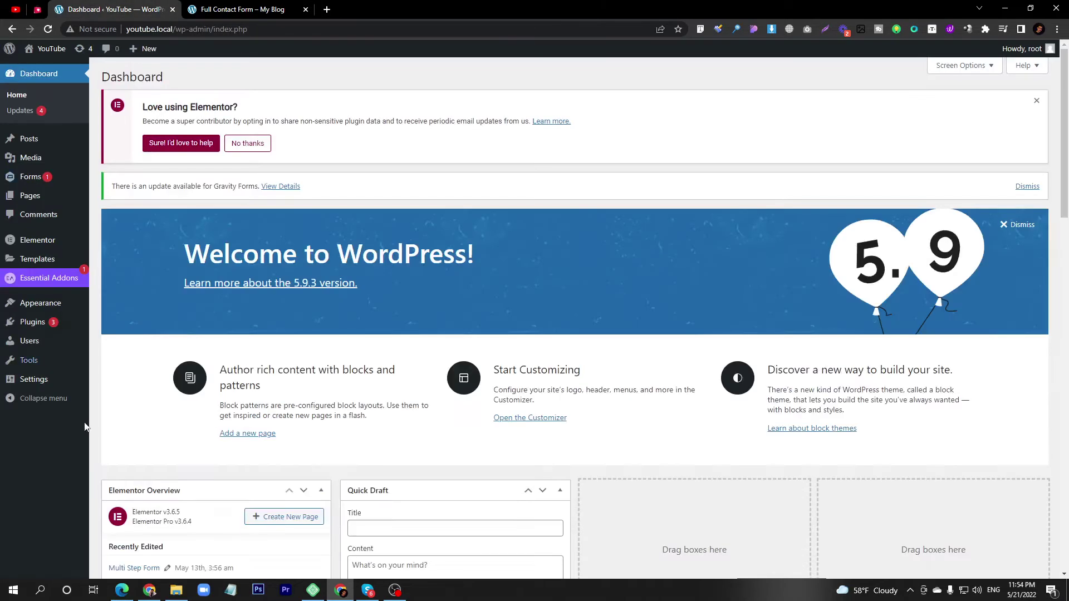
mouse_move(38, 329)
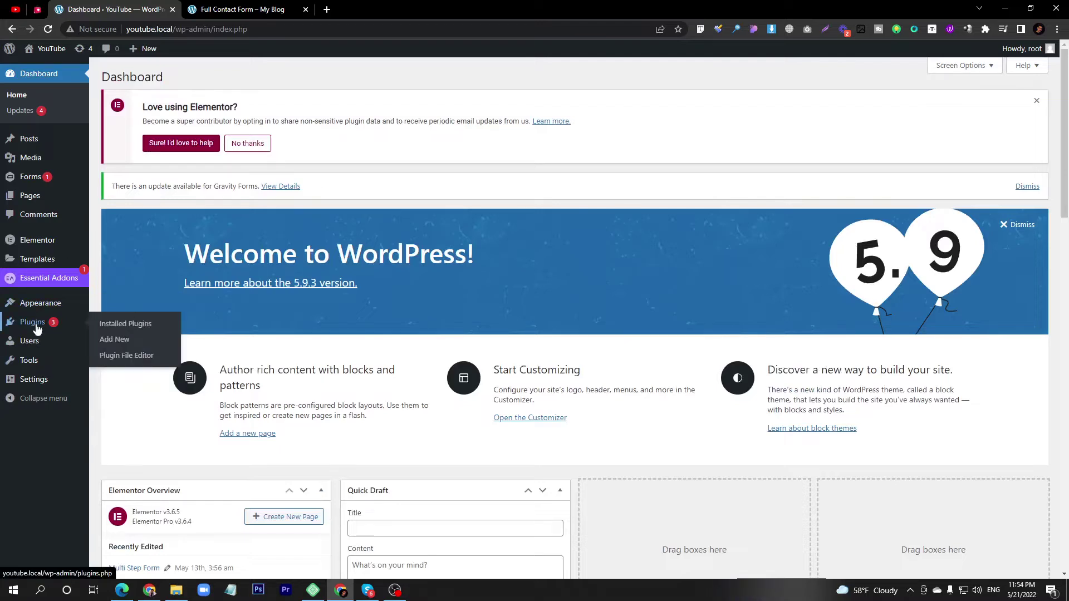
click(117, 342)
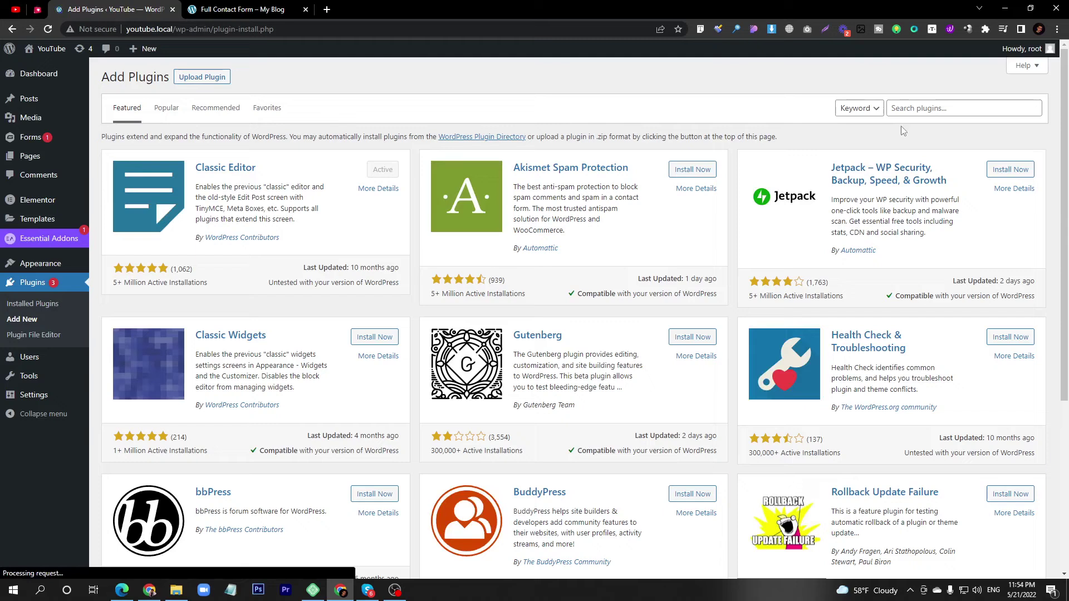
click(926, 104)
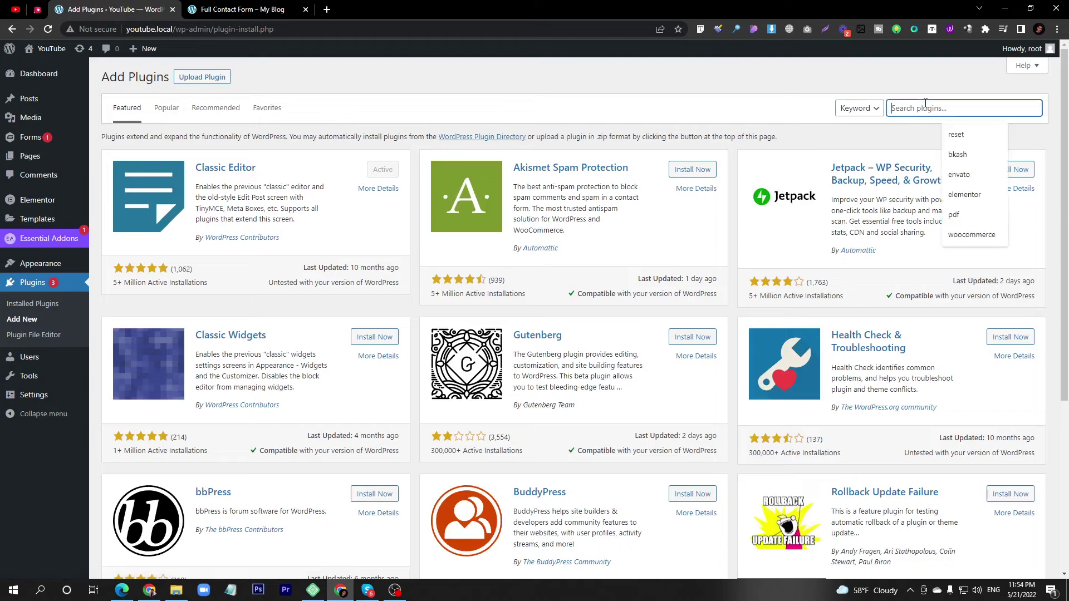
text(g)
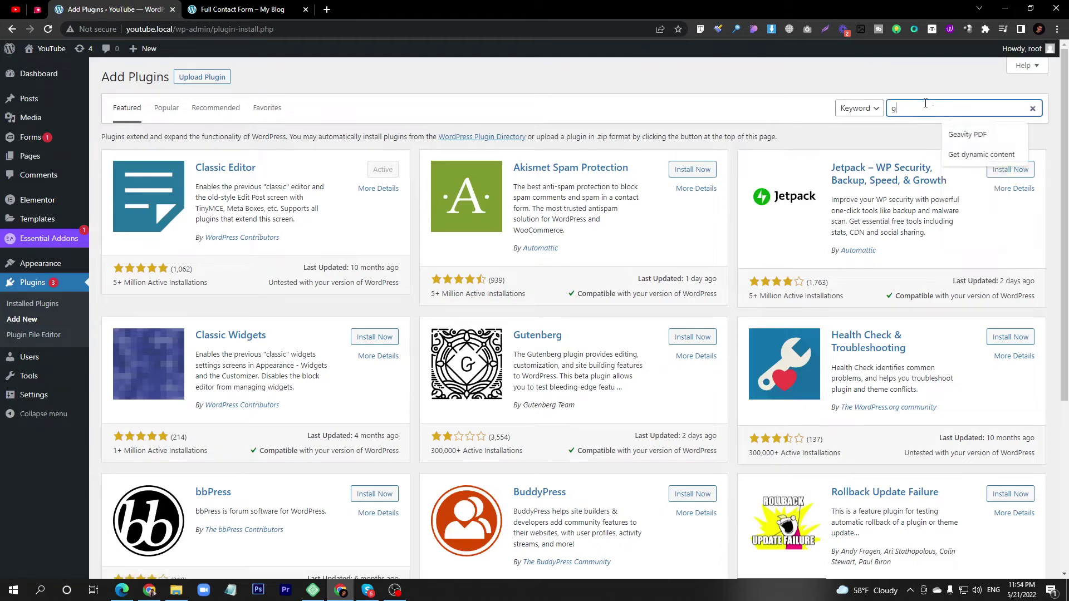
text(ravity p)
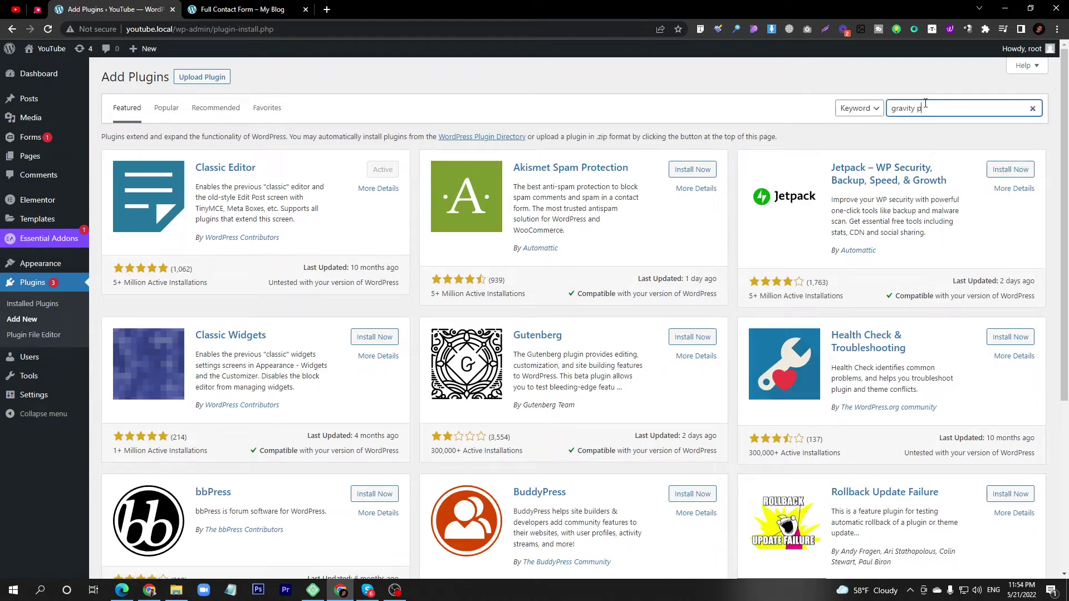
text(df)
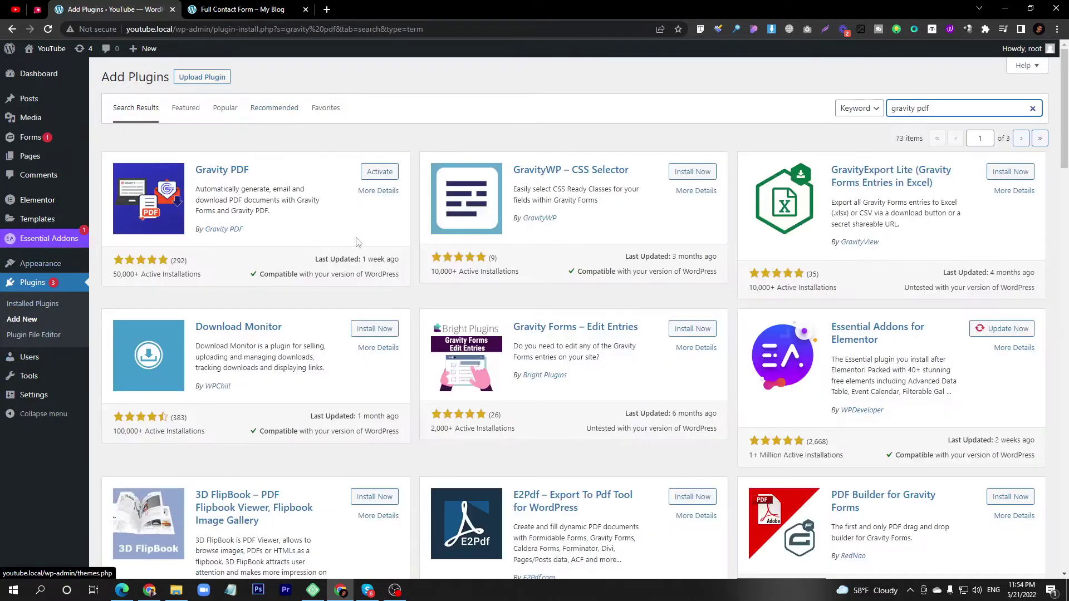
click(375, 174)
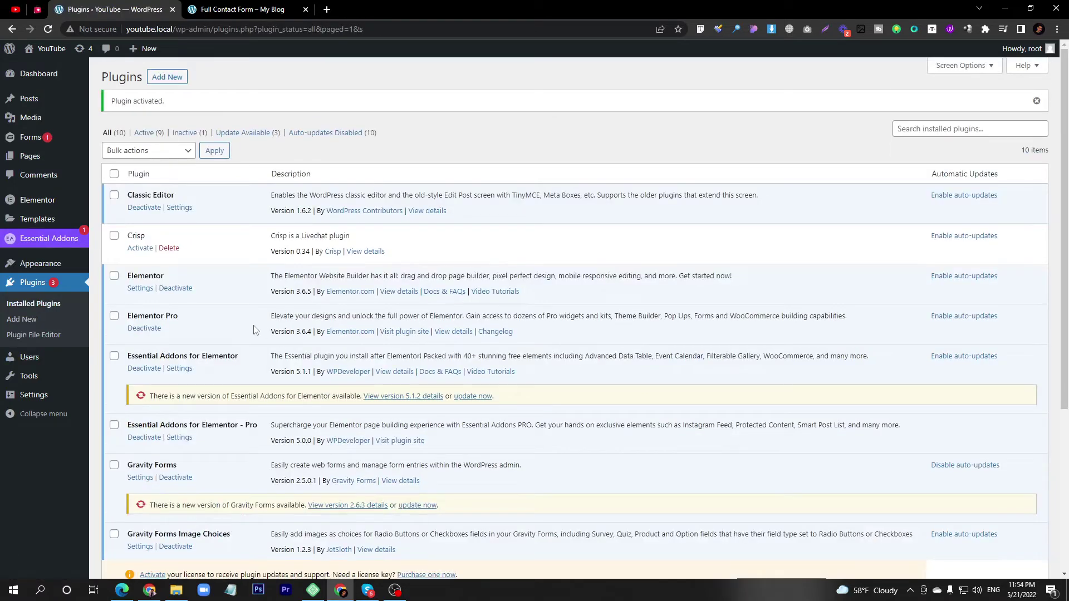
scroll(253, 329, down, 5)
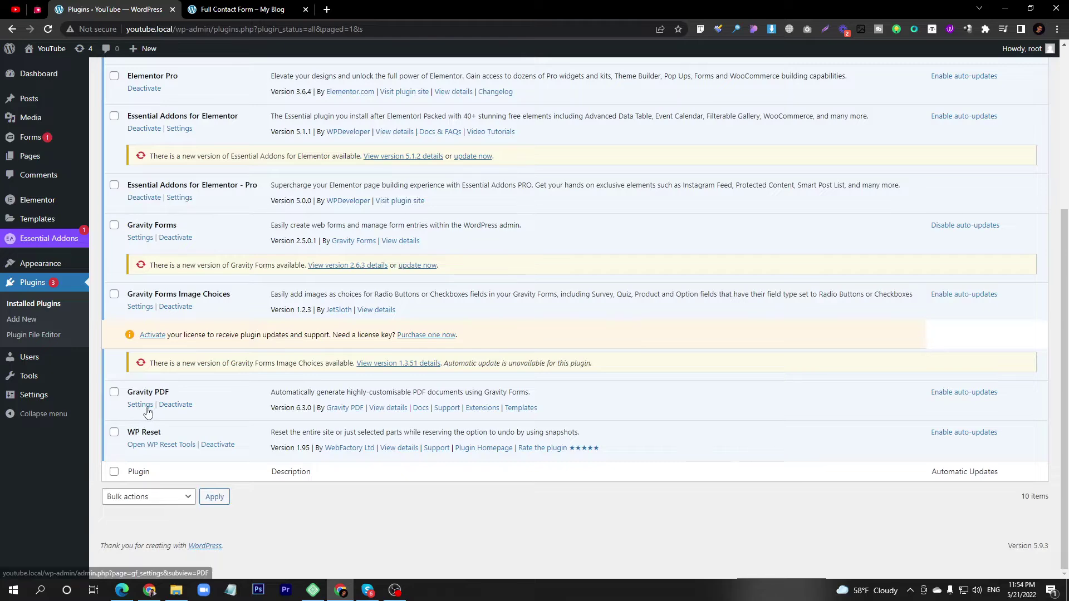
scroll(147, 412, up, 4)
mouse_move(26, 142)
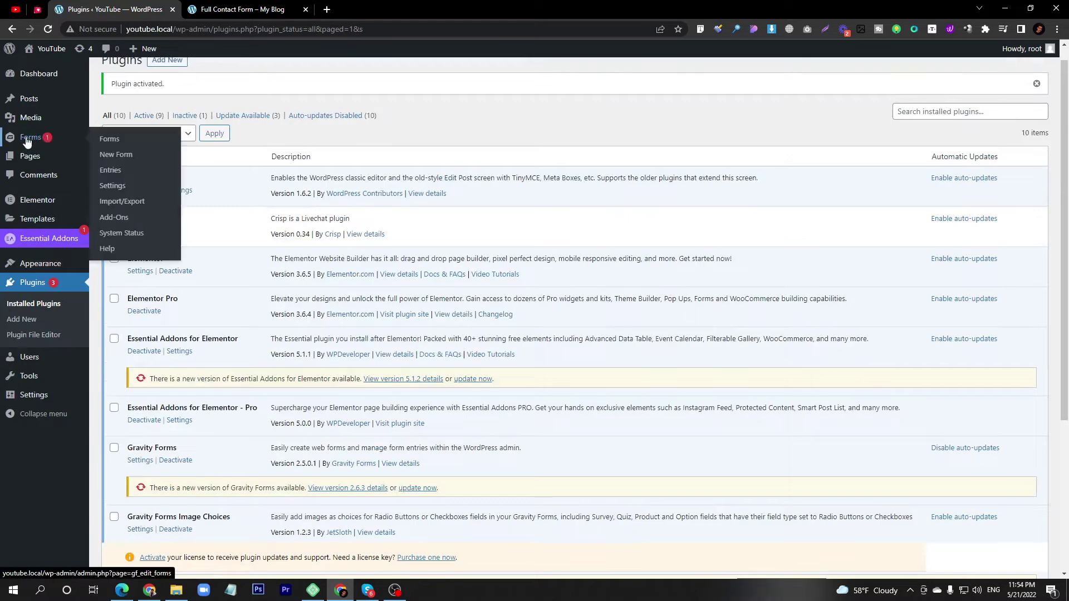
Open the personal portfolio website in a new browser tab
click(326, 10)
text(foy)
key(Return)
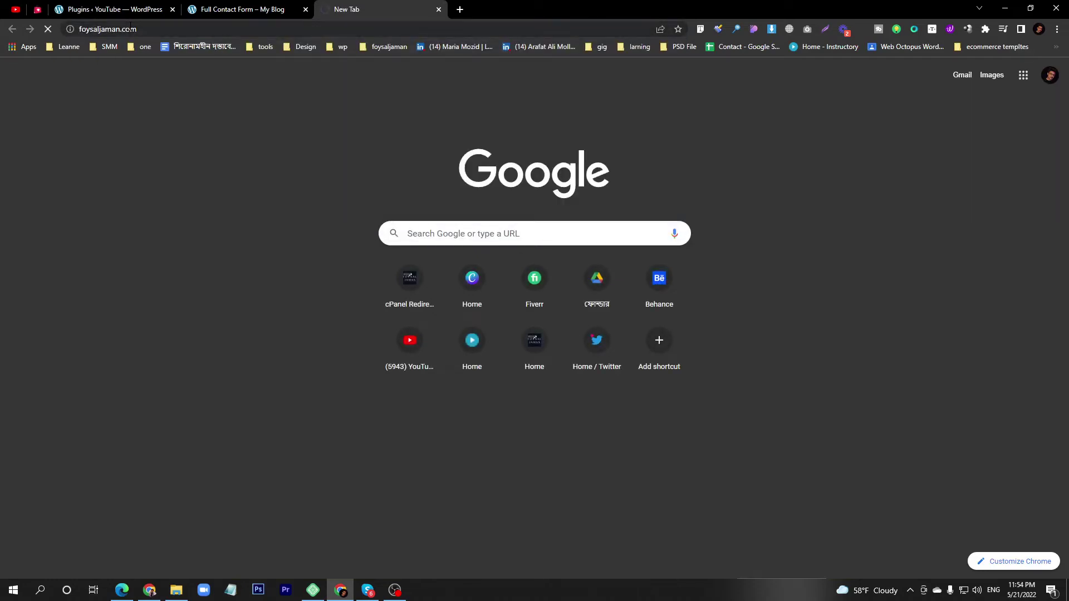
Create a new Gravity Forms form titled "Reunion2" in the WordPress site
click(117, 9)
mouse_move(32, 138)
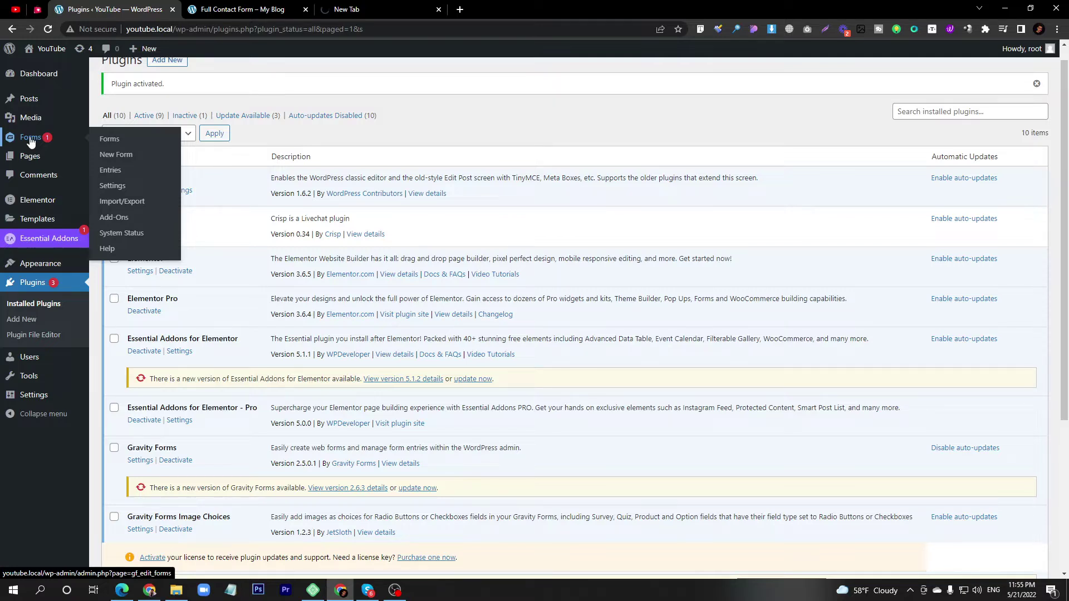
click(128, 159)
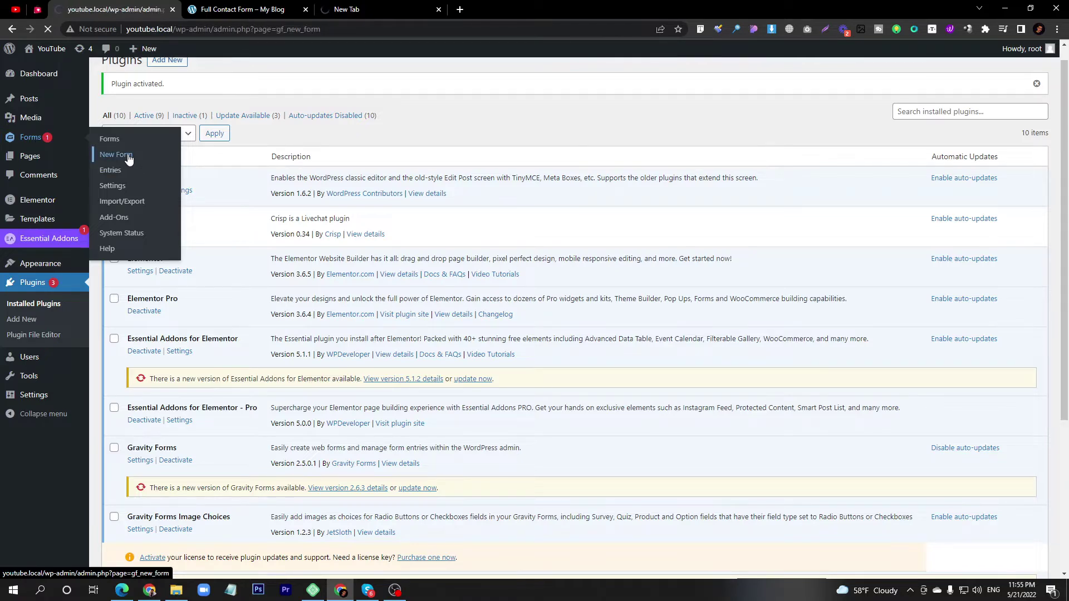
click(479, 182)
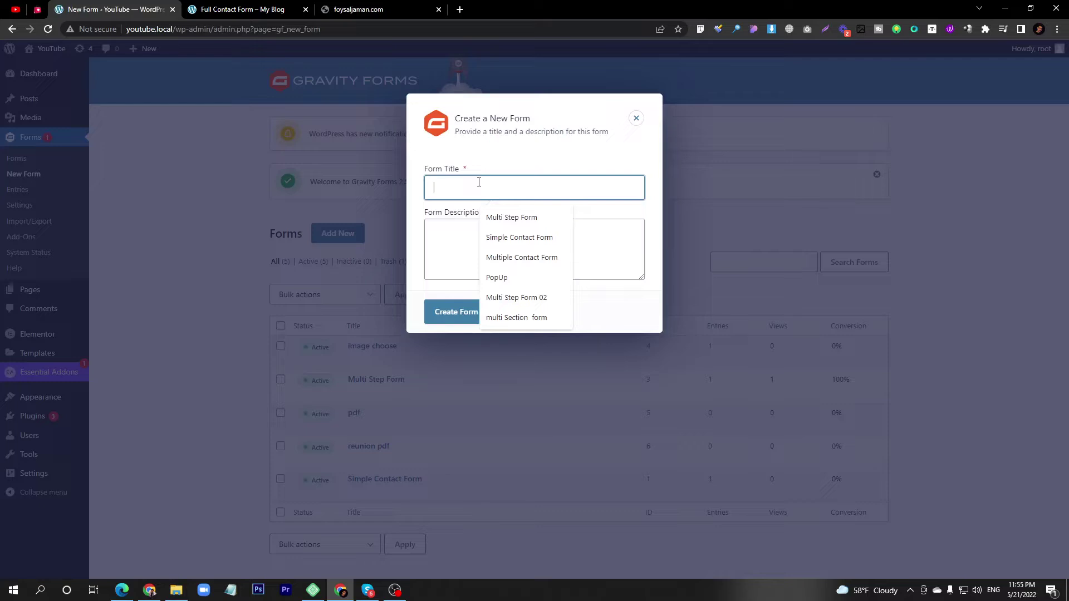
text(re)
key(Down)
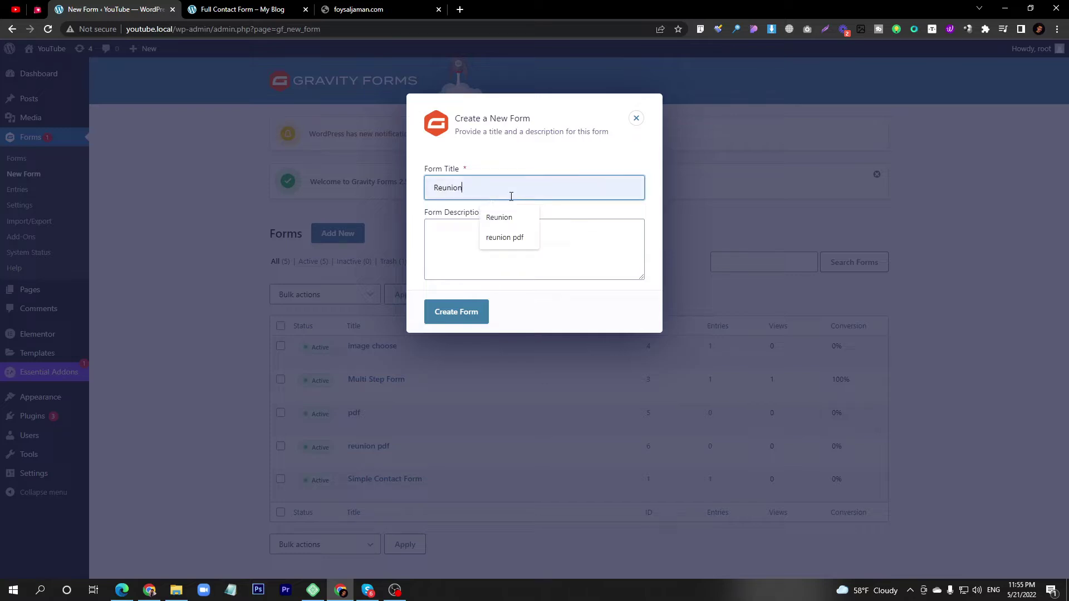
key(Return)
click(457, 315)
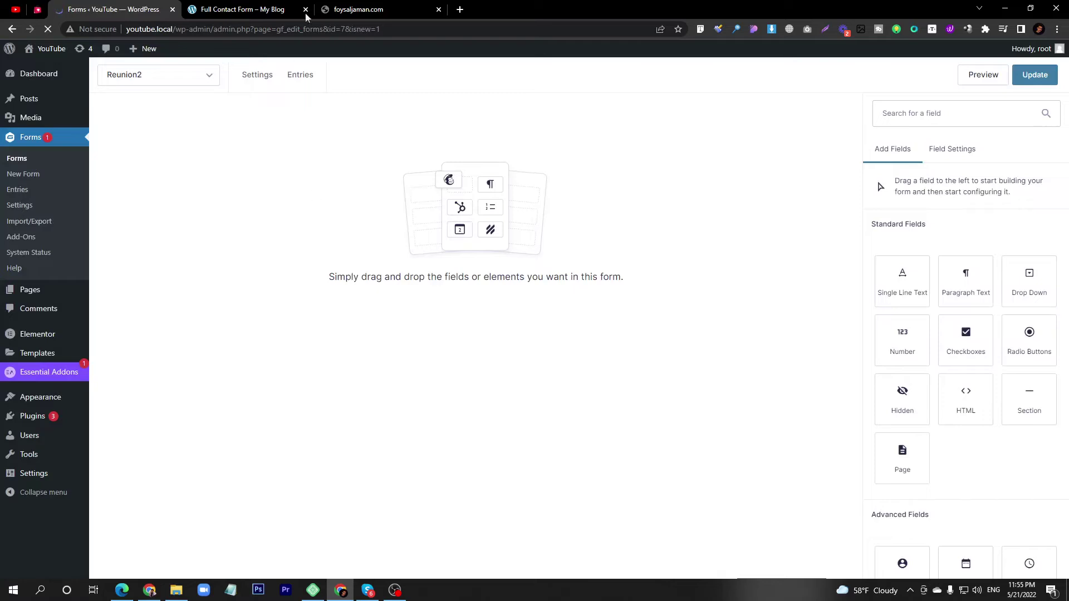
Load the personal portfolio website again in its existing tab
click(358, 9)
click(167, 30)
key(Return)
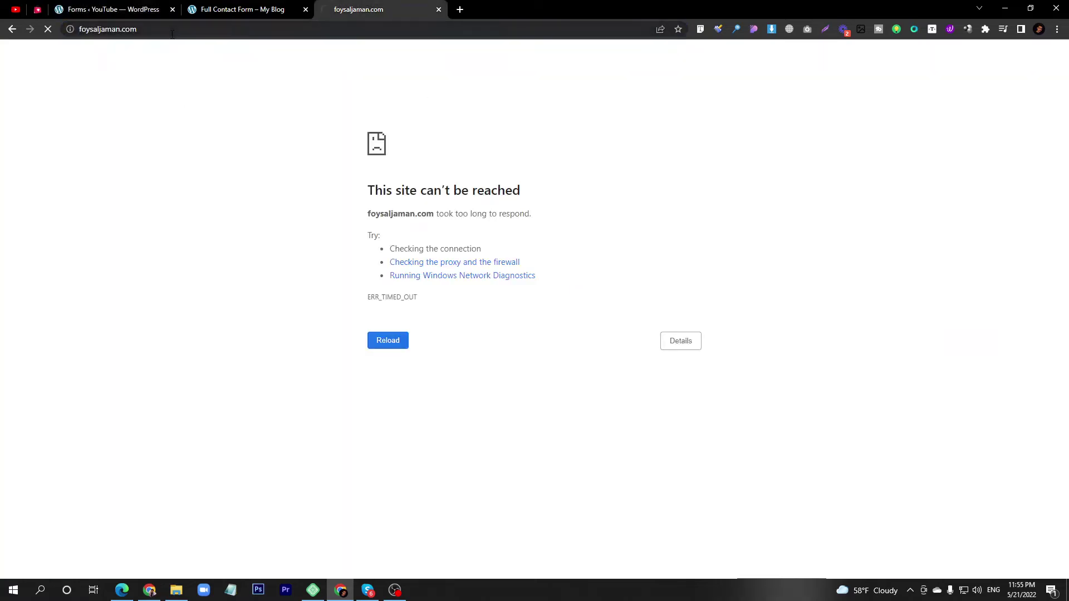
Following the sample form's first field, add a Single Line Text field to the Reunion2 form and label it "Name"
click(111, 9)
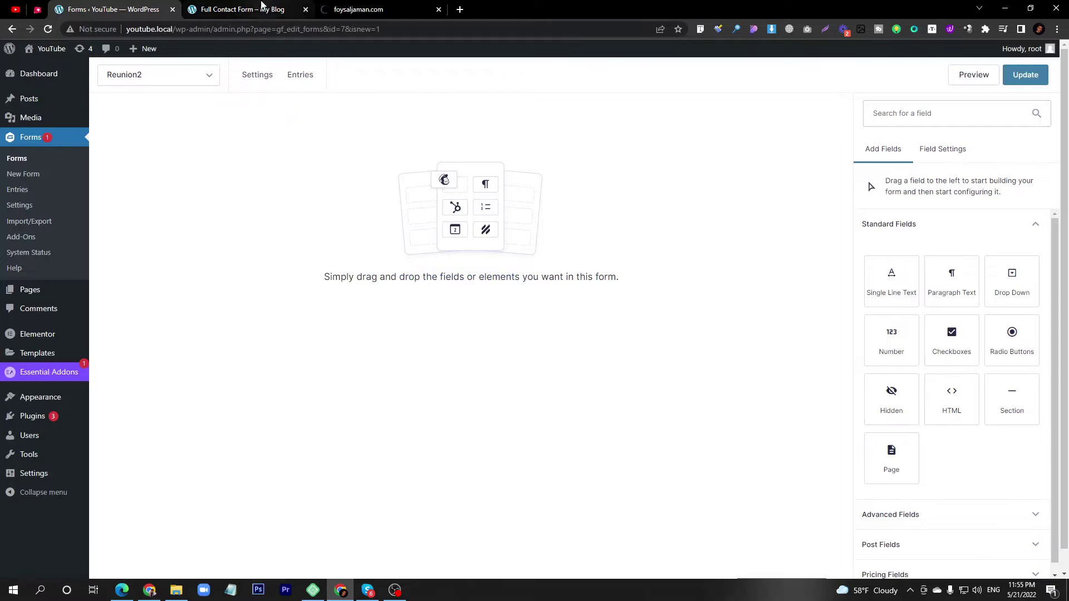
click(261, 5)
click(281, 136)
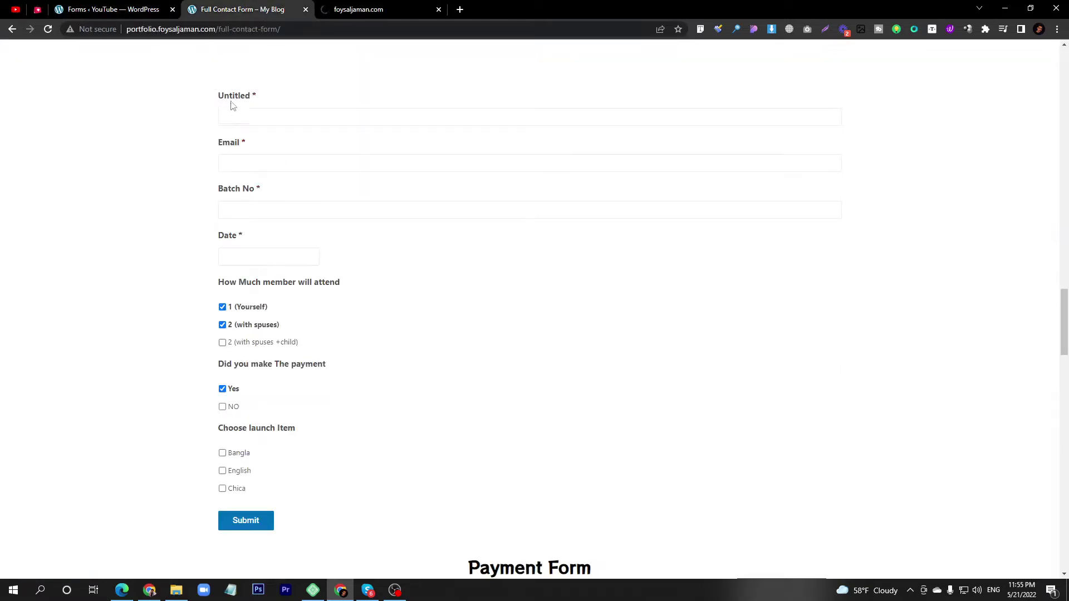
click(112, 9)
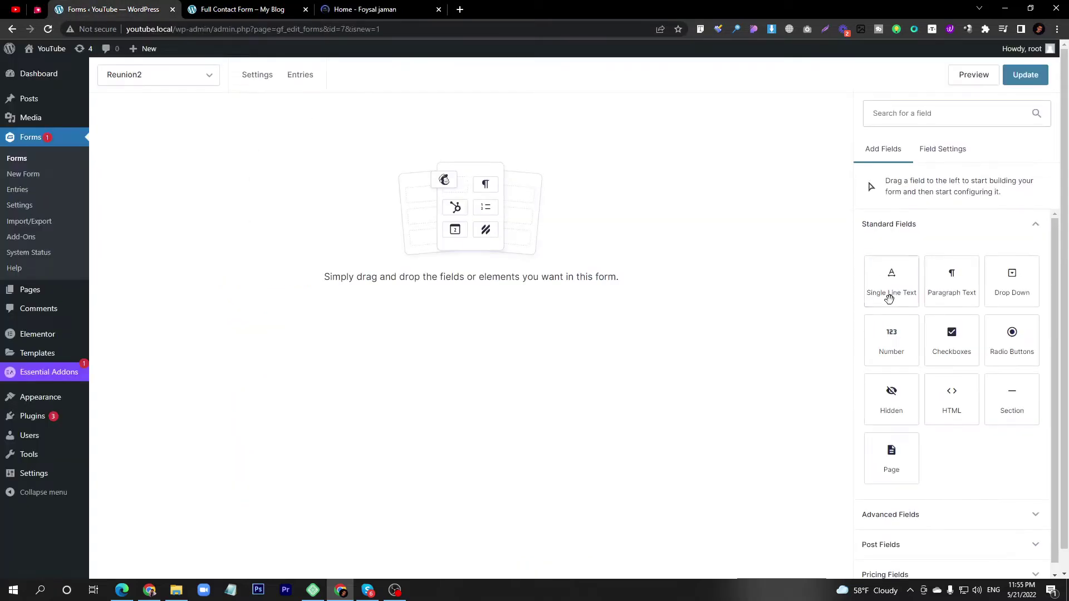
drag(889, 299, 207, 188)
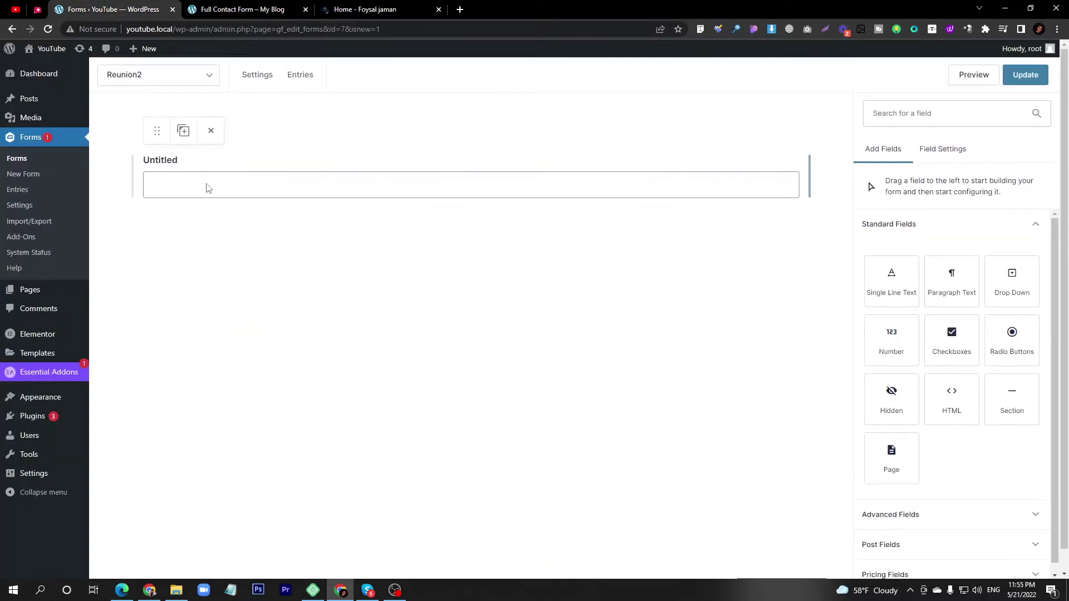
click(192, 167)
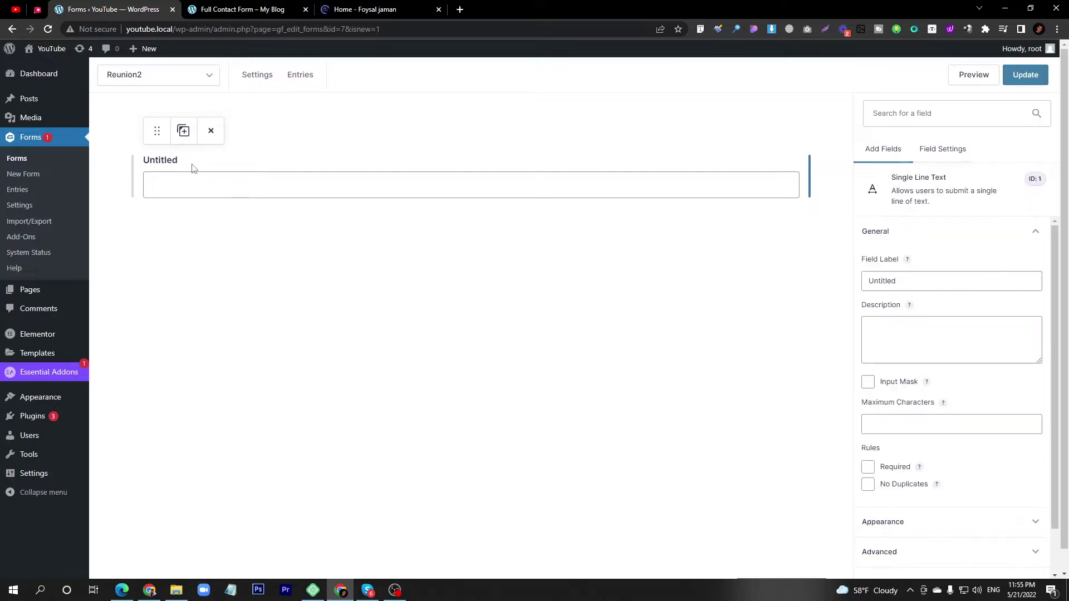
double_click(901, 280)
text(Name)
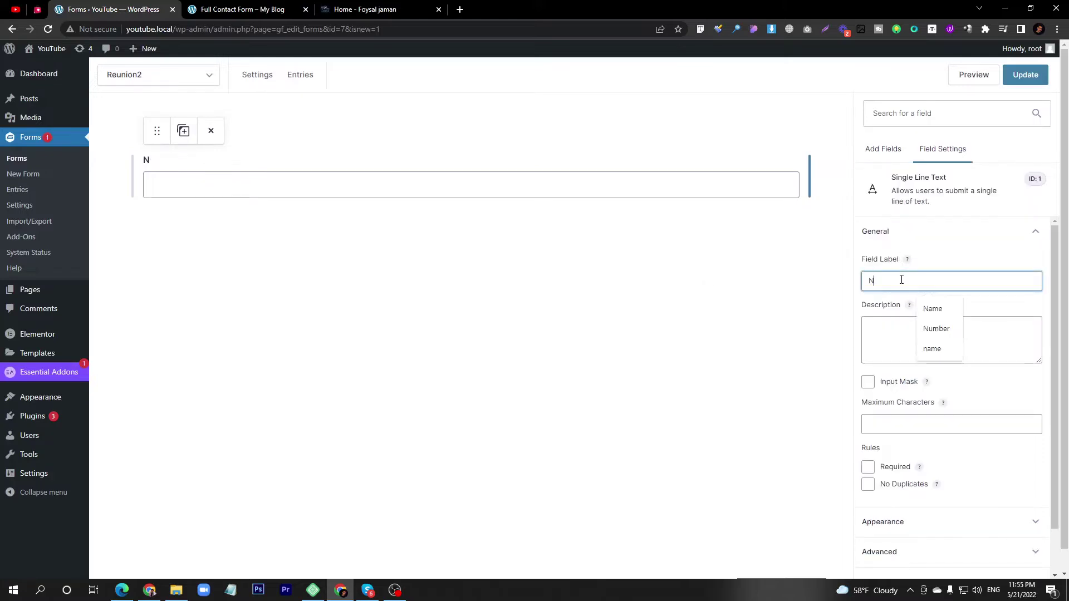
Check the sample form's second field and add the advanced Email field below the Name field
click(882, 152)
click(257, 7)
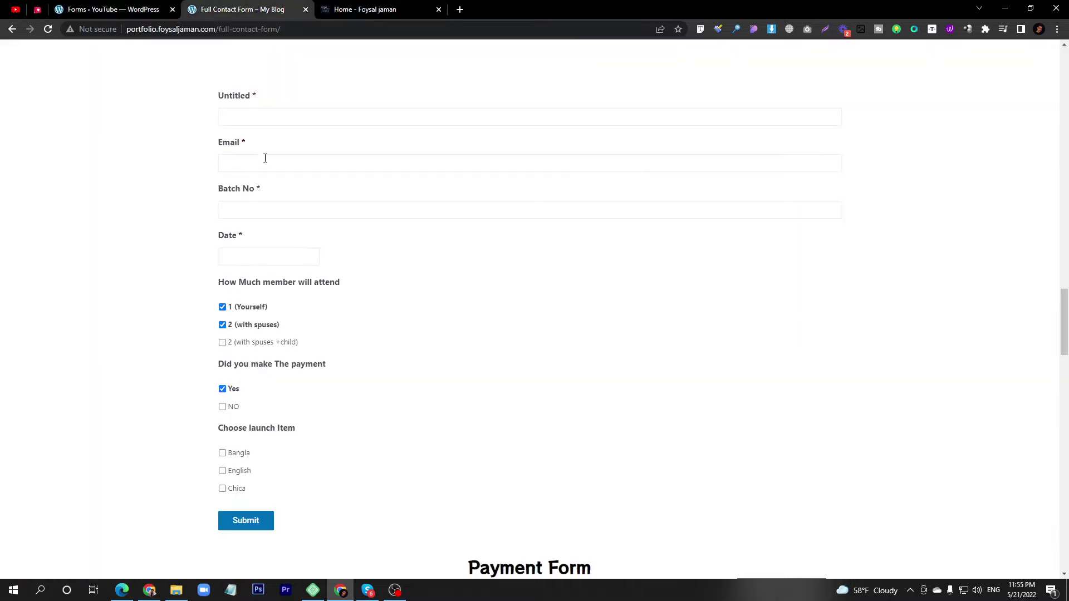
click(137, 7)
click(936, 506)
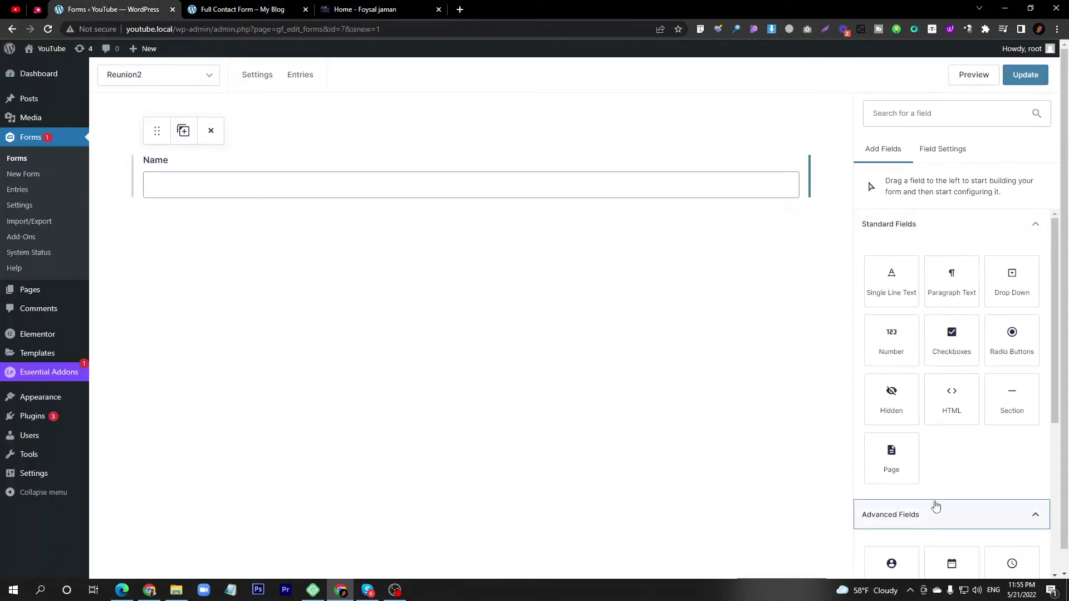
scroll(928, 508, down, 3)
drag(905, 508, 207, 239)
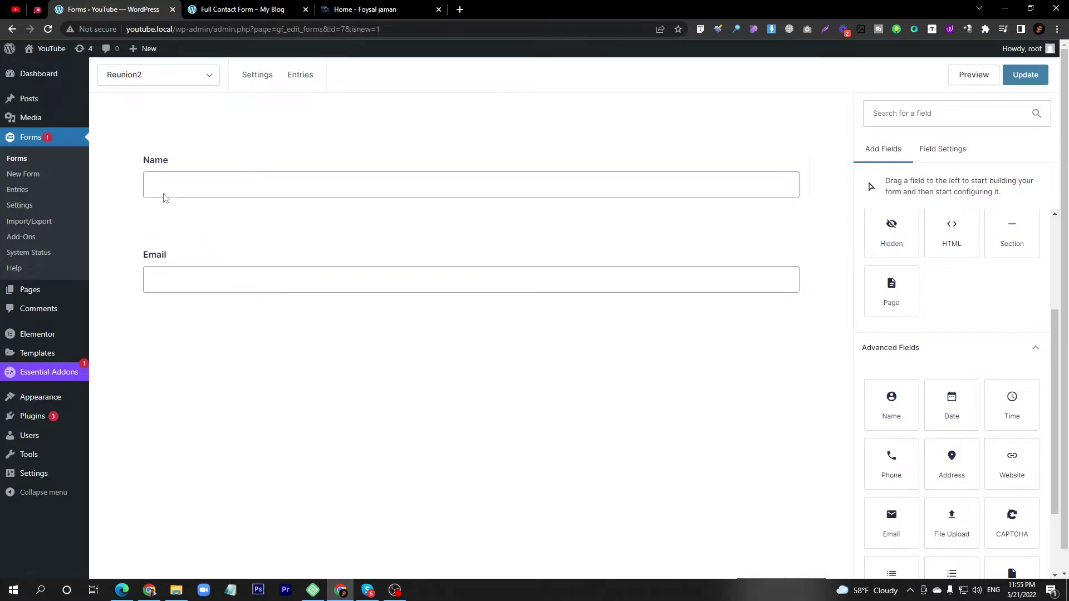
Review the Name field's general and appearance settings and check which fields the sample contact form marks as required
click(208, 187)
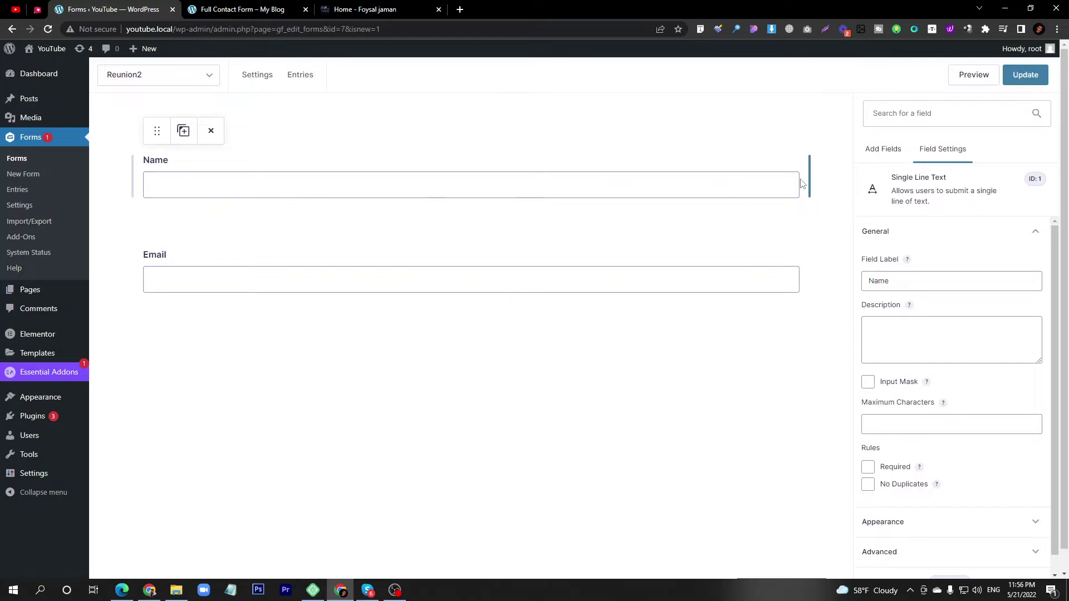
click(897, 238)
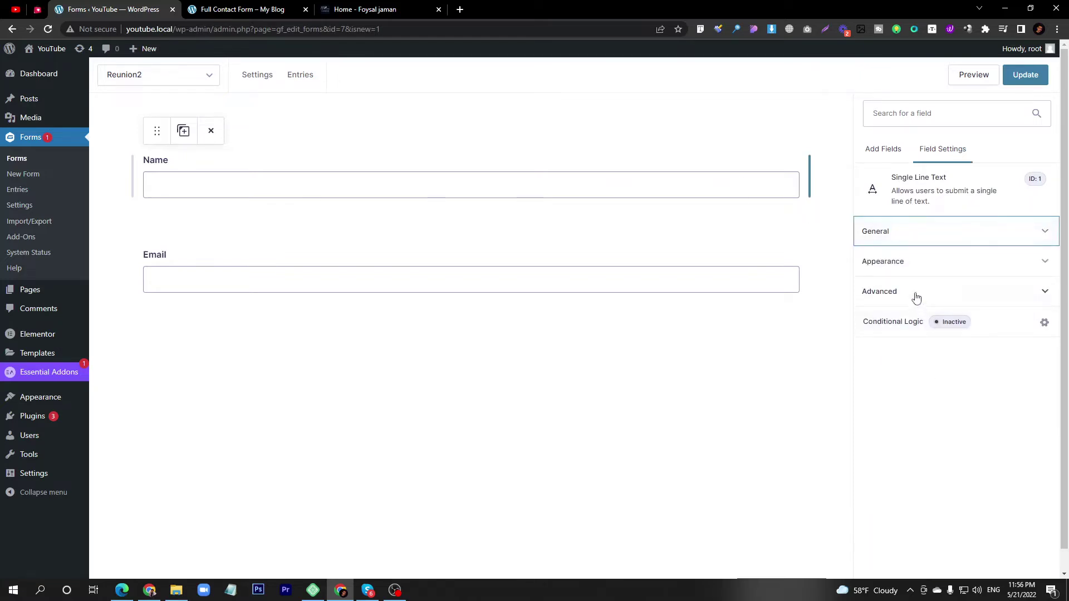
click(915, 269)
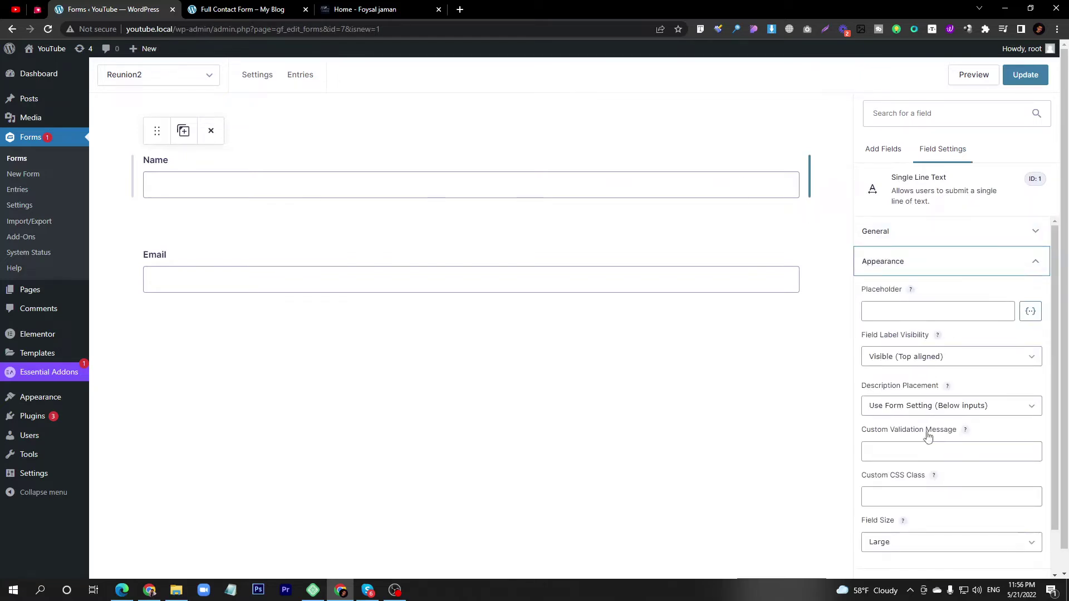
key(ctrl+Tab)
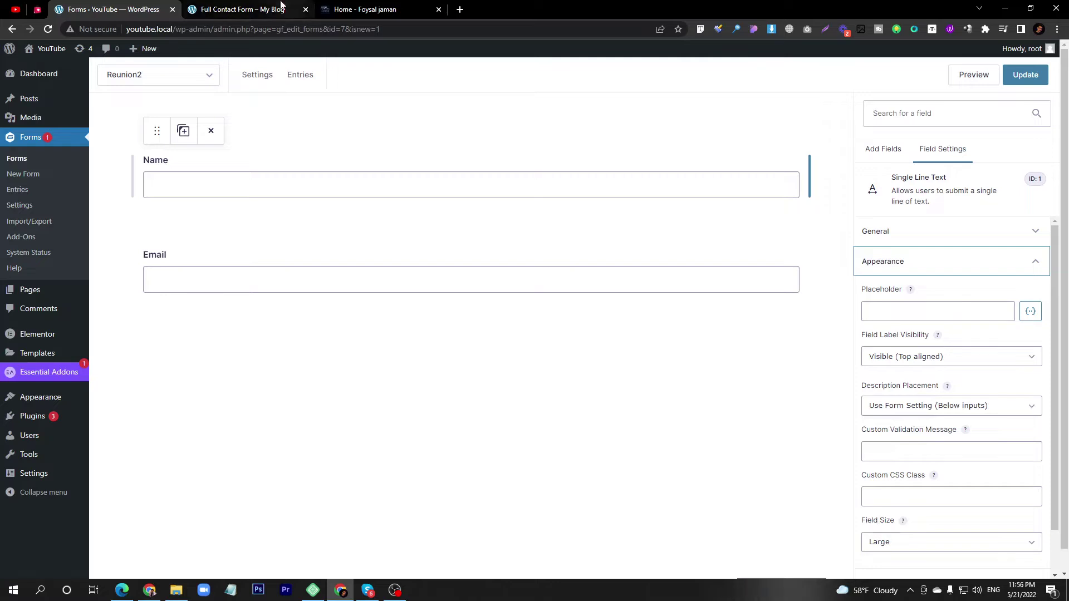
click(222, 122)
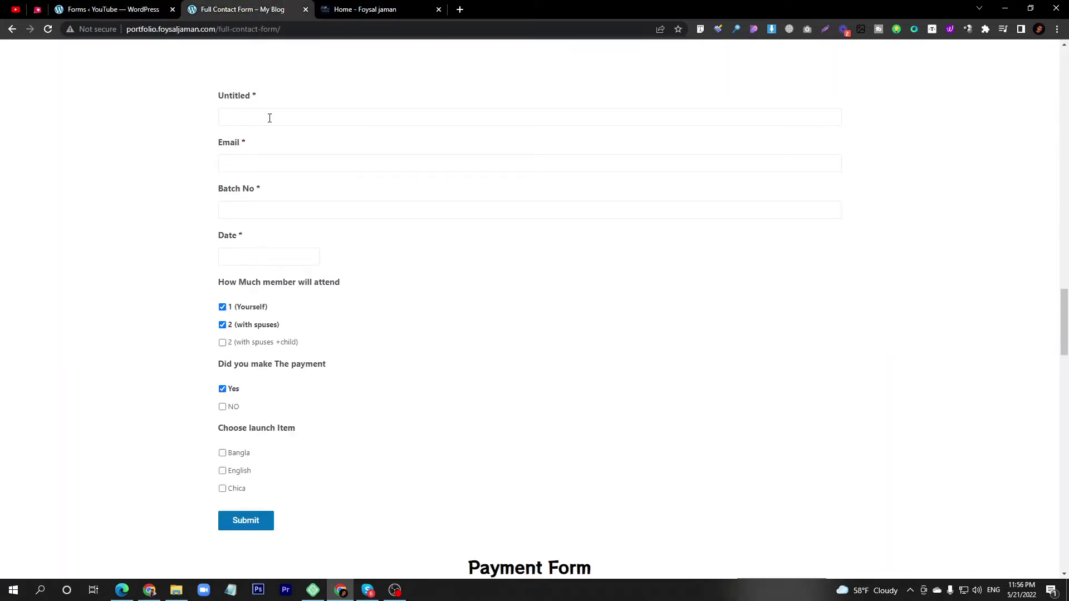
key(ctrl+shift+Tab)
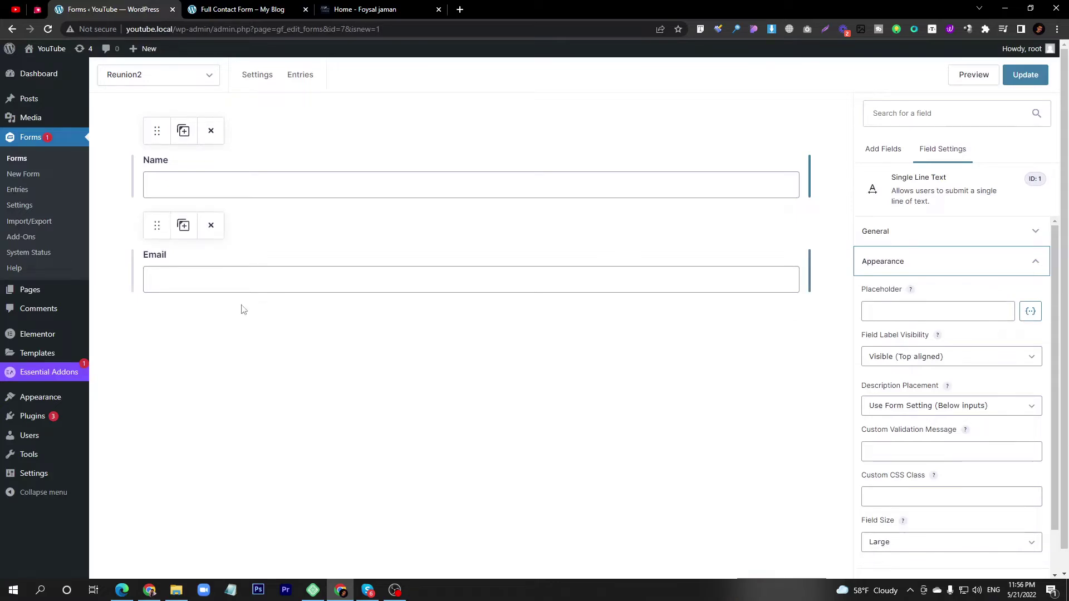
click(237, 281)
key(ctrl+Tab)
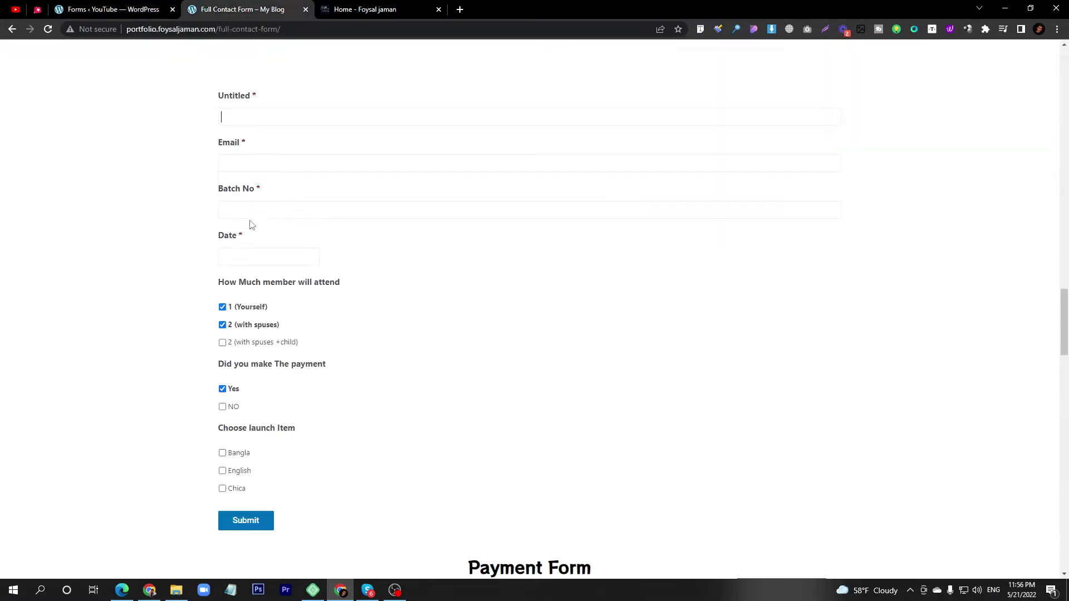
double_click(245, 145)
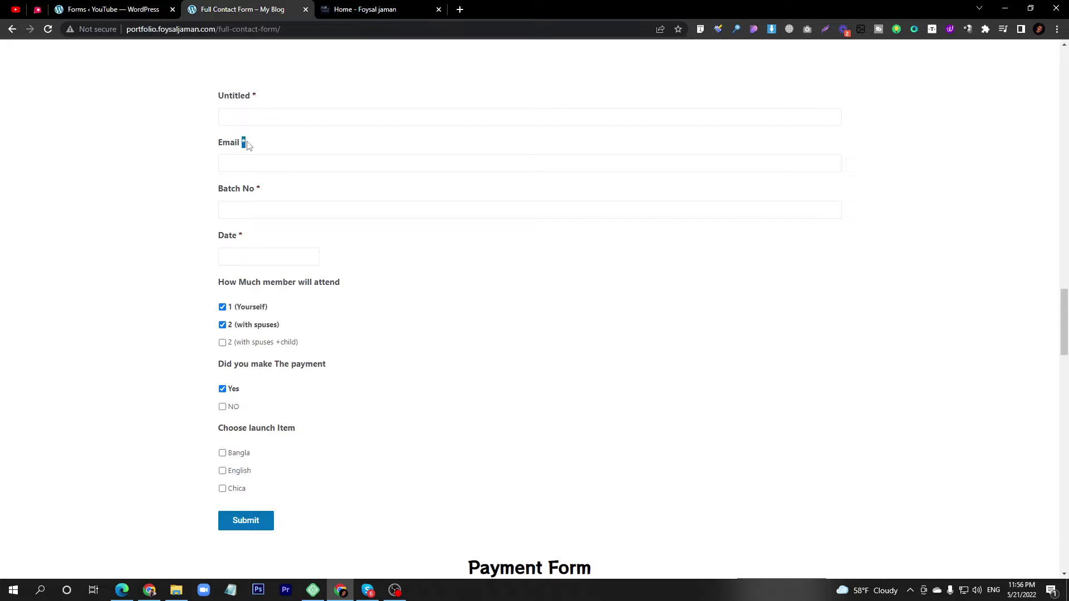
double_click(254, 96)
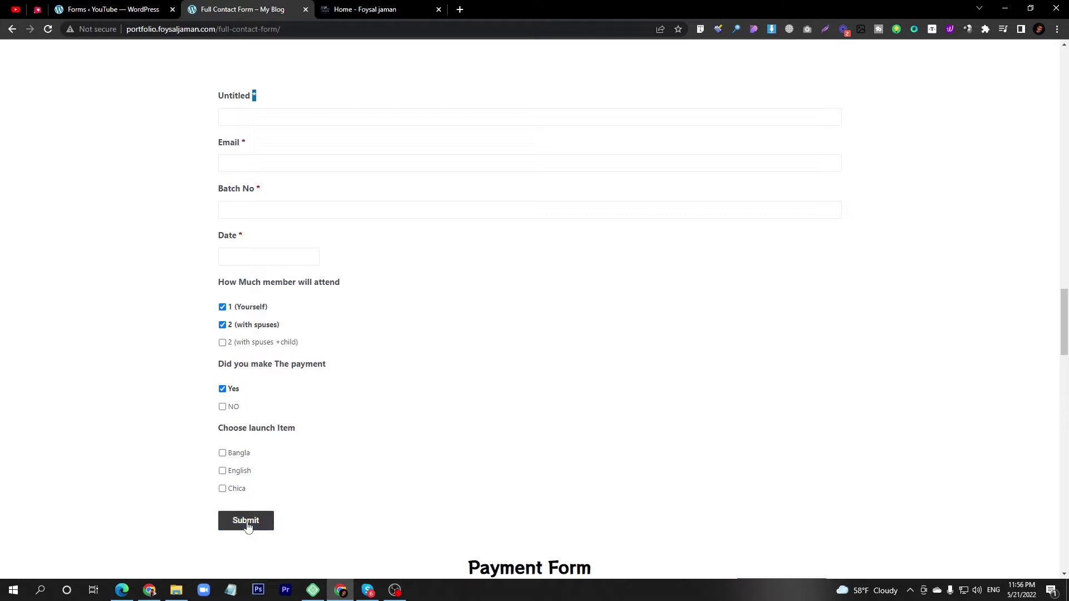
Make both the Name and Email fields required in the Reunion2 form
click(123, 9)
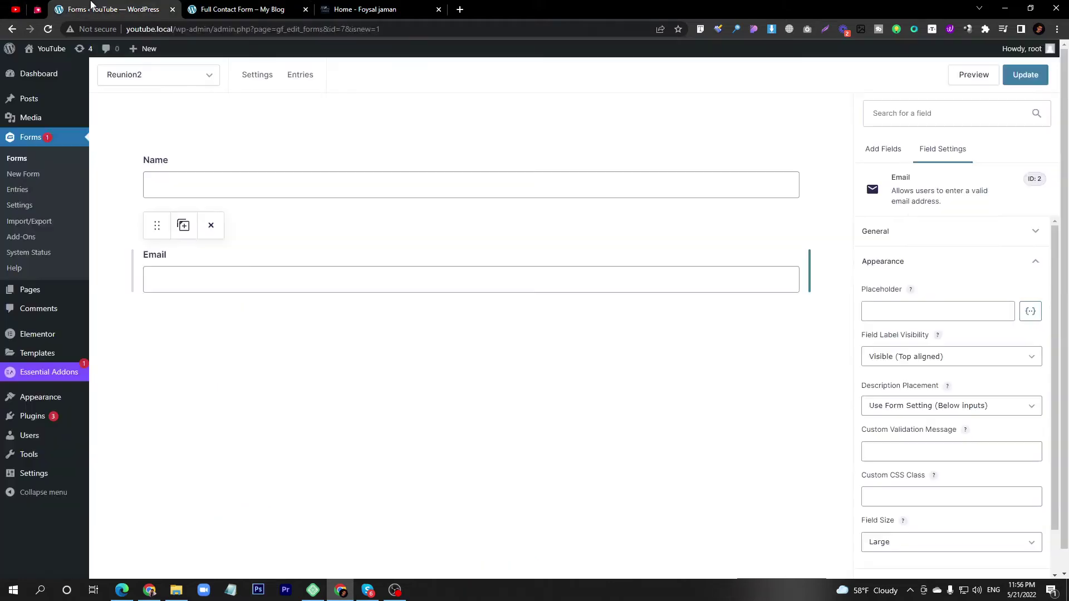
click(221, 183)
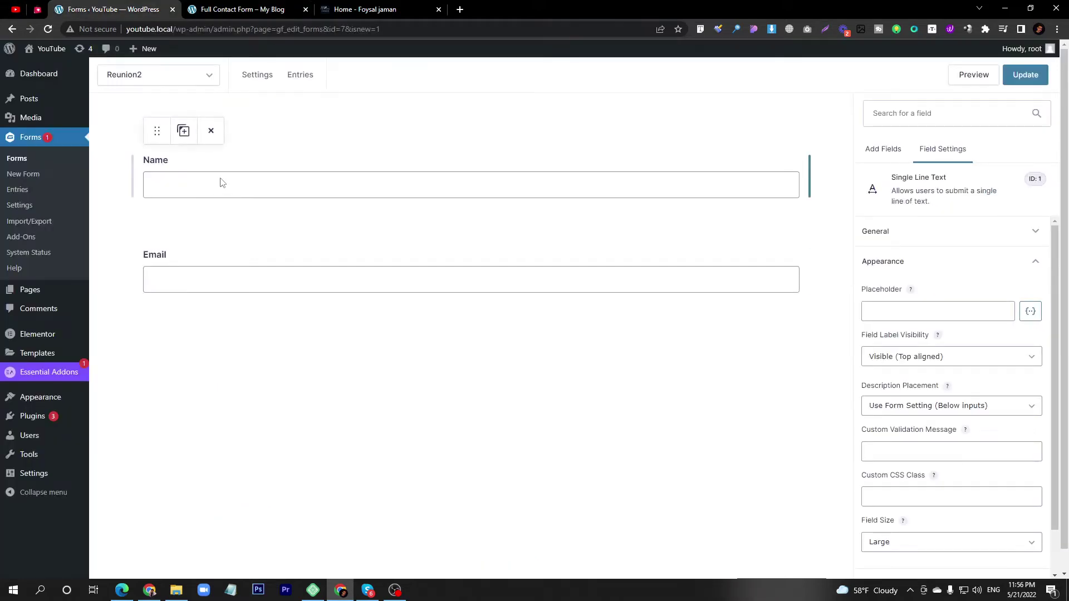
click(902, 235)
click(868, 469)
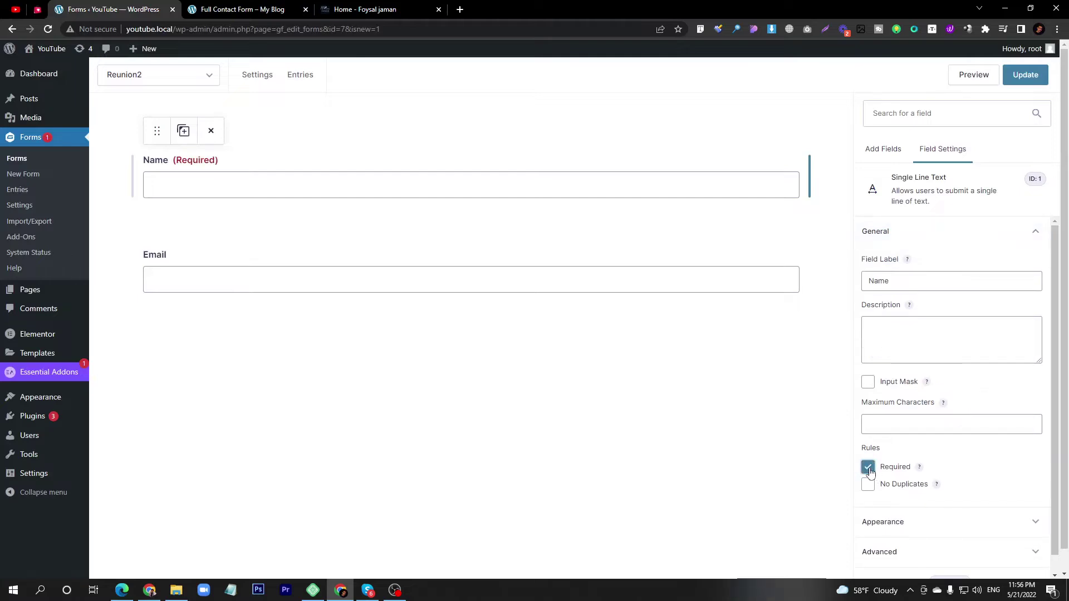
click(212, 273)
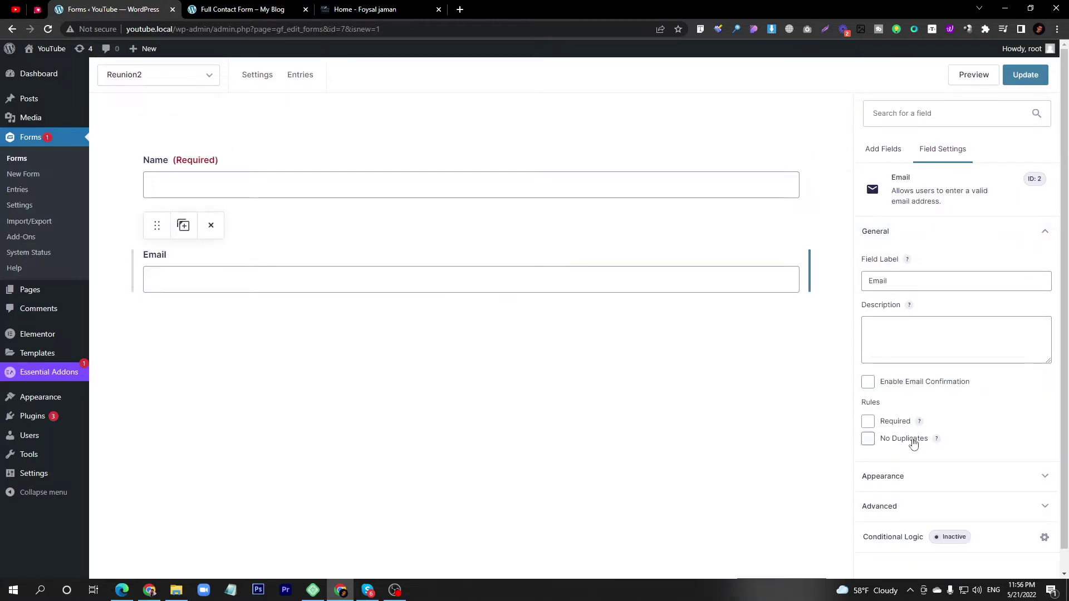
click(869, 423)
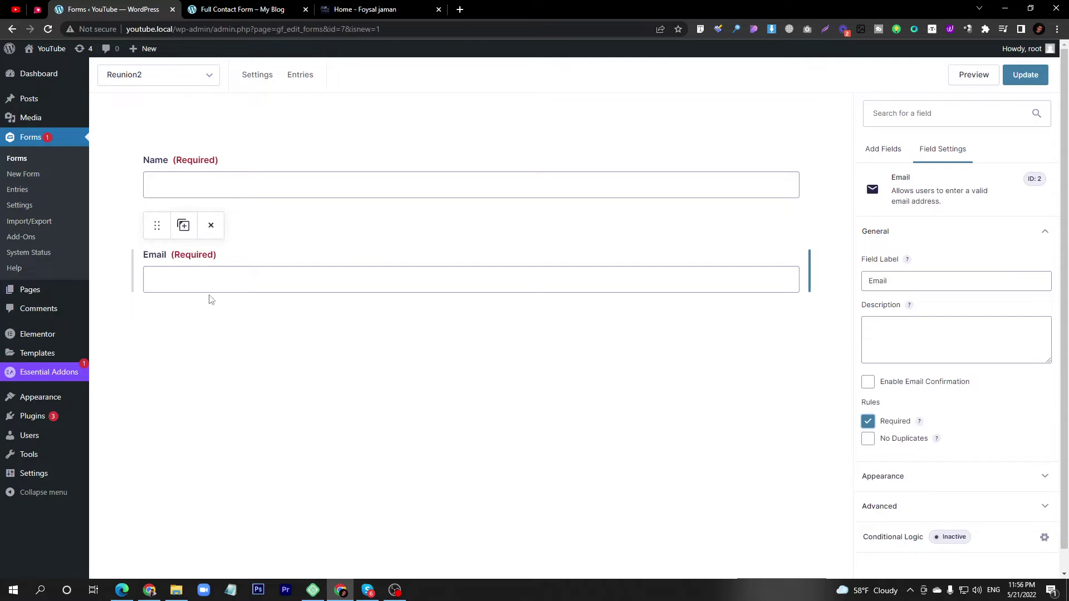
Check the sample form's third field, search the available fields for "num" and add a Number field below Email
click(878, 152)
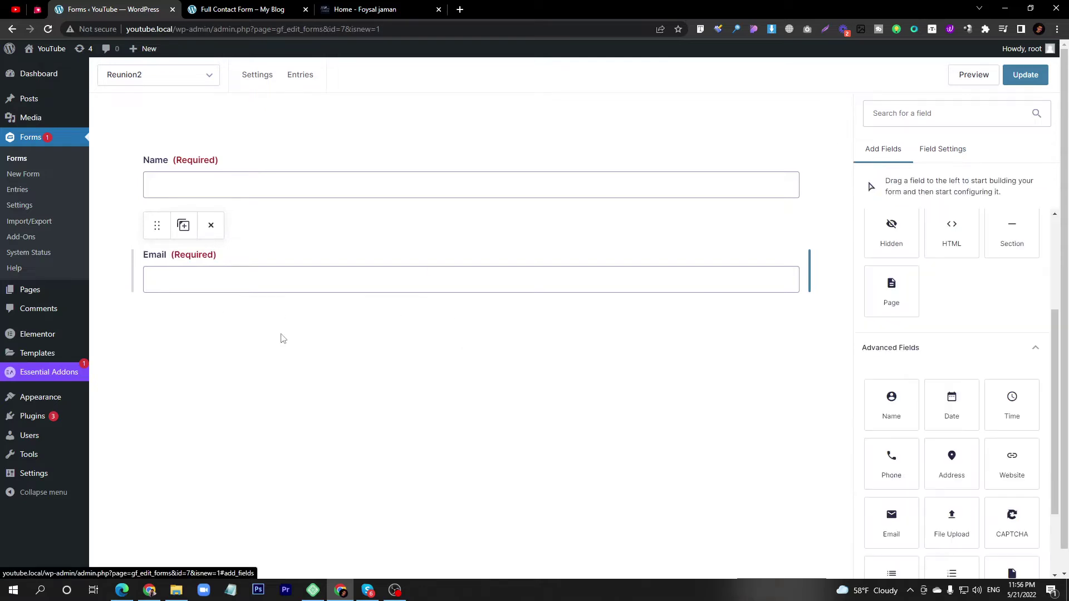
key(ctrl+Tab)
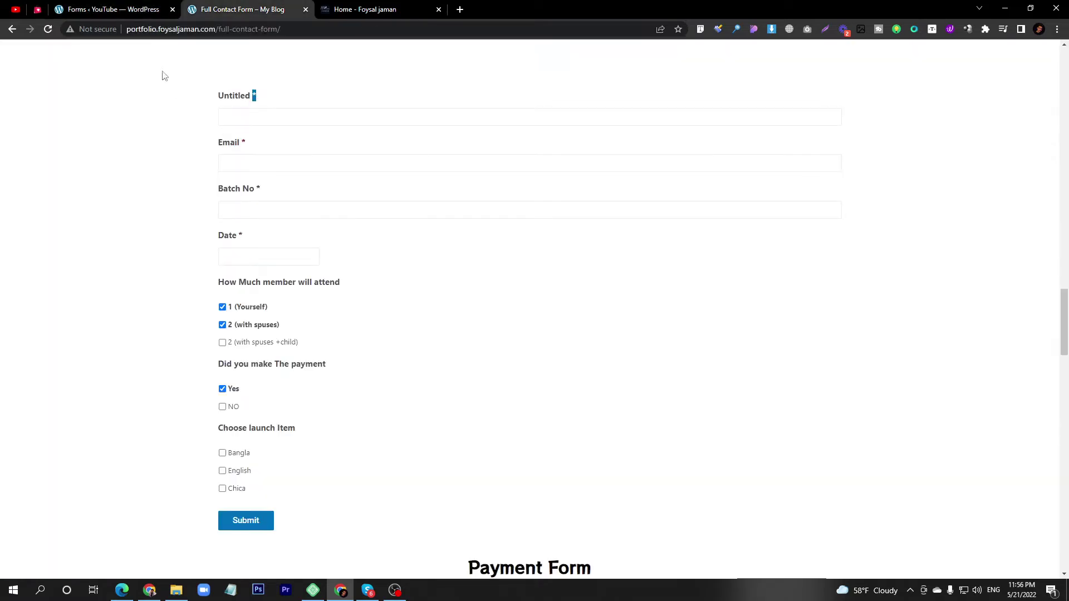
click(137, 7)
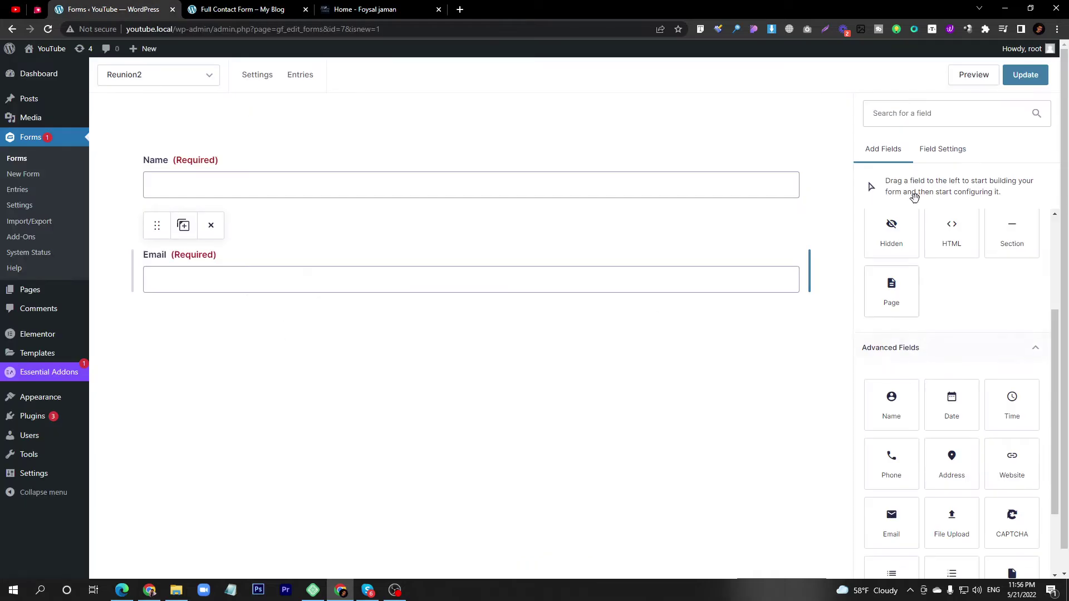
click(912, 115)
text(nu)
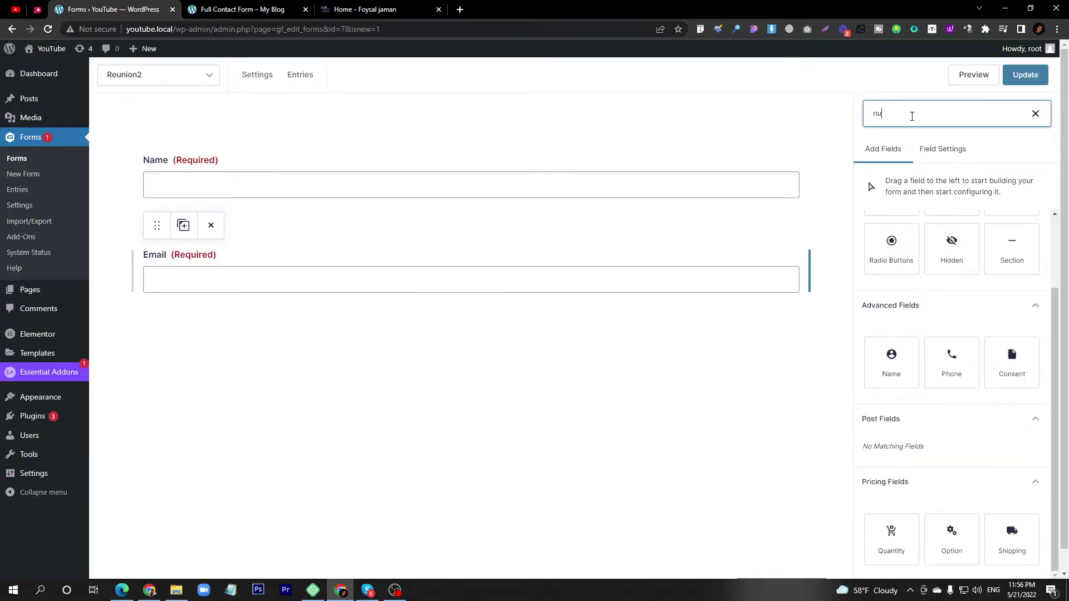
text(m)
drag(892, 282, 239, 328)
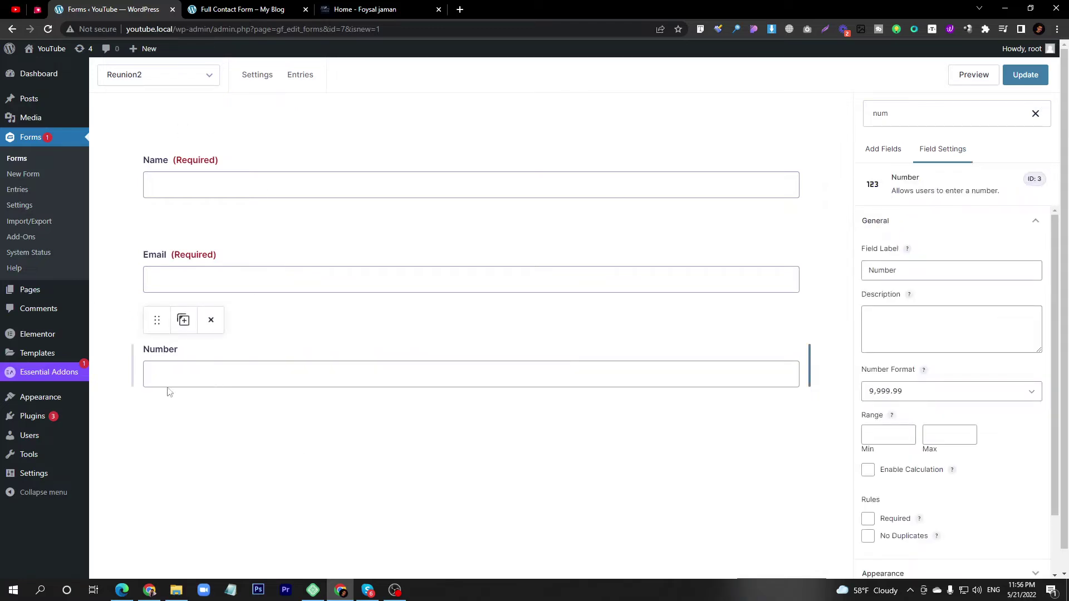
Label the new Number field "Batch No*" after the sample form's third field and make it required
double_click(913, 276)
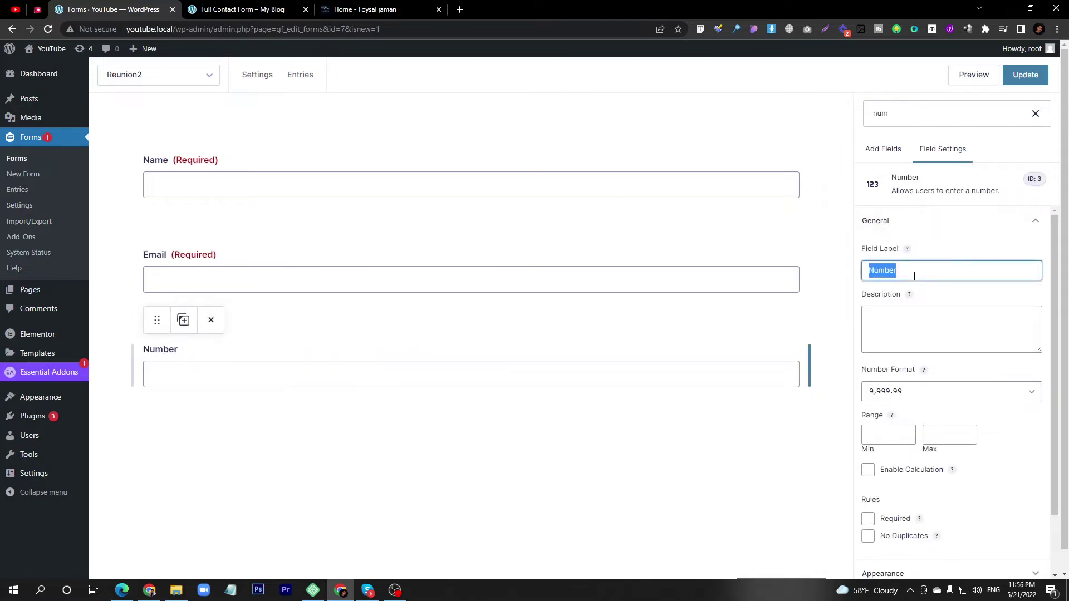
click(222, 6)
triple_click(230, 190)
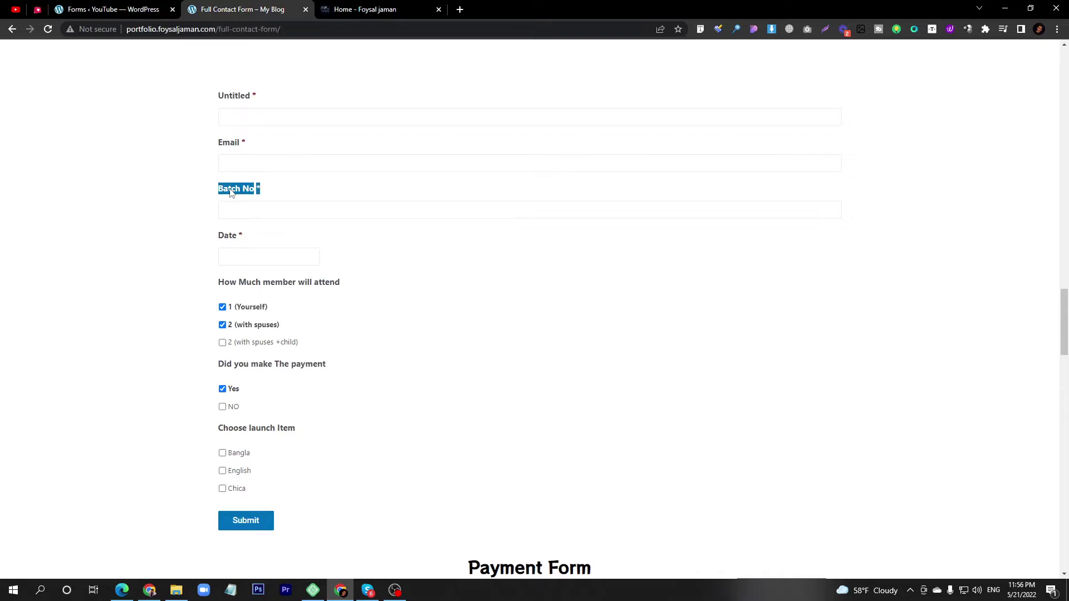
click(111, 8)
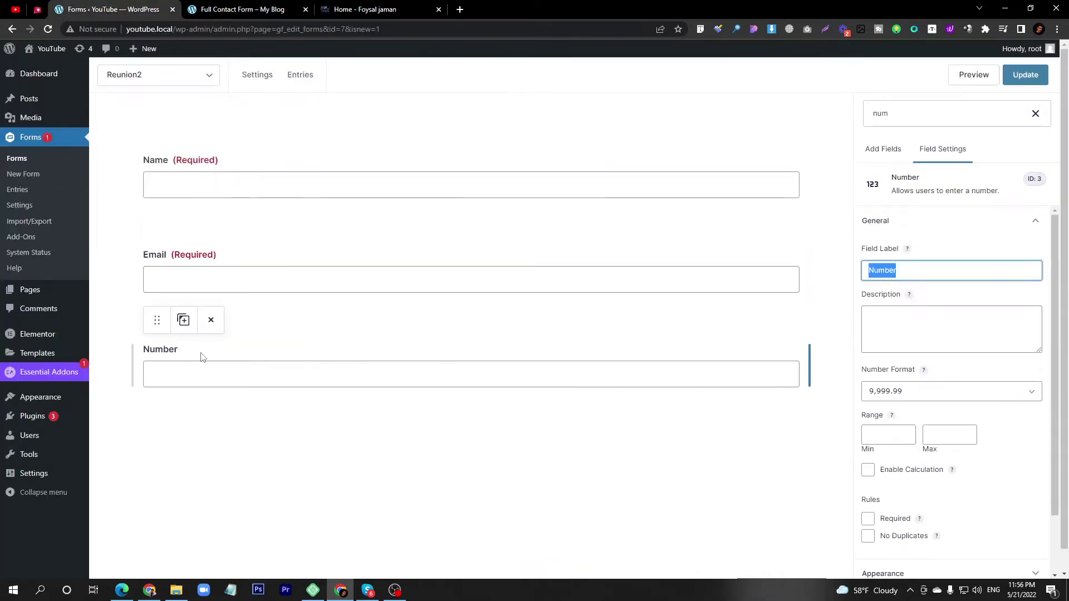
click(892, 269)
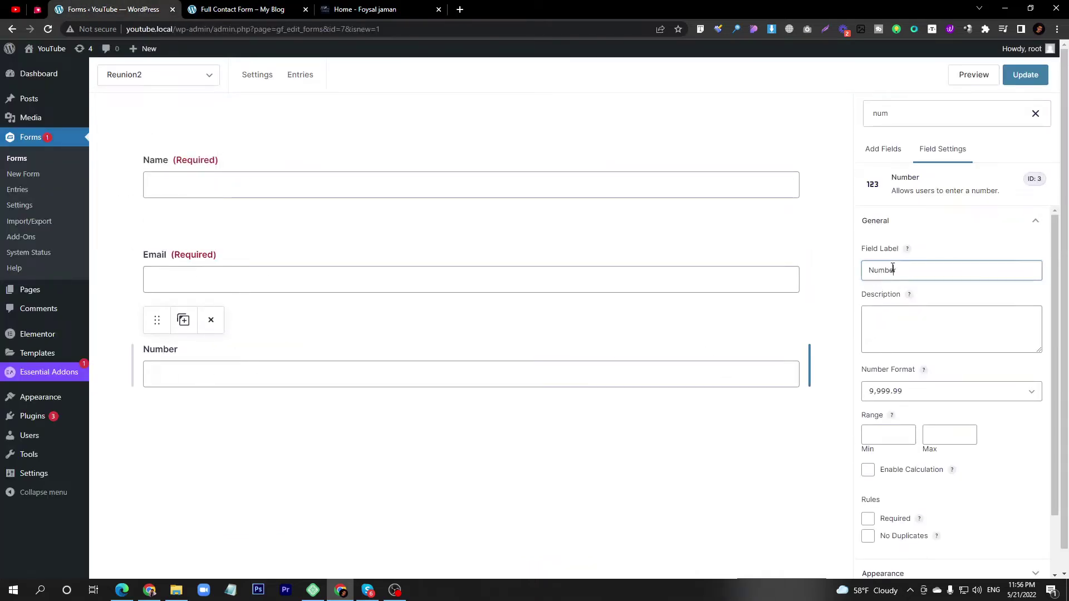
key(ctrl+a)
text(Batch No*)
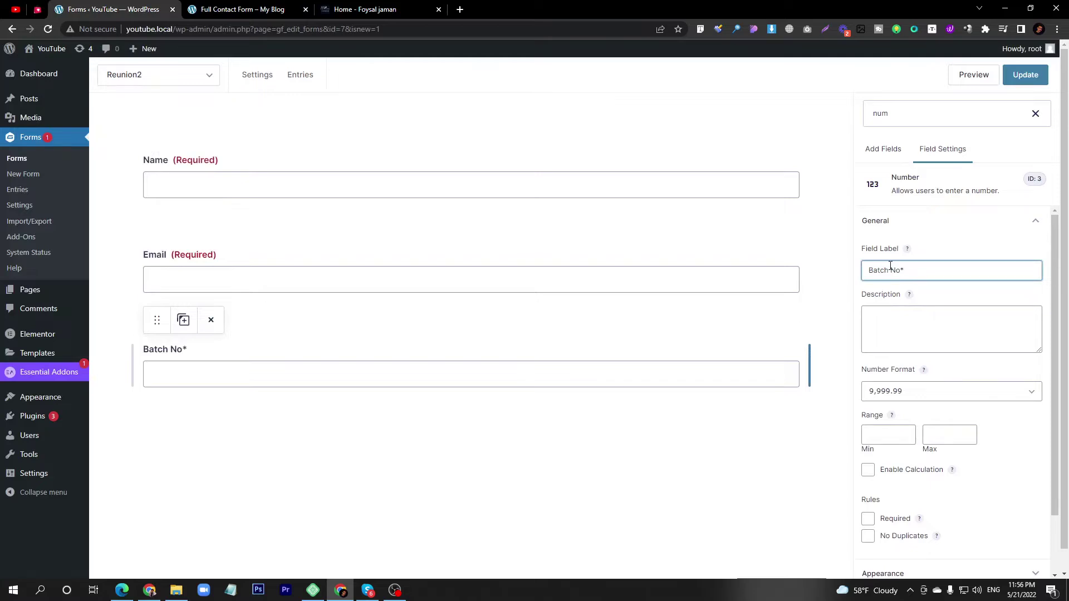
click(868, 520)
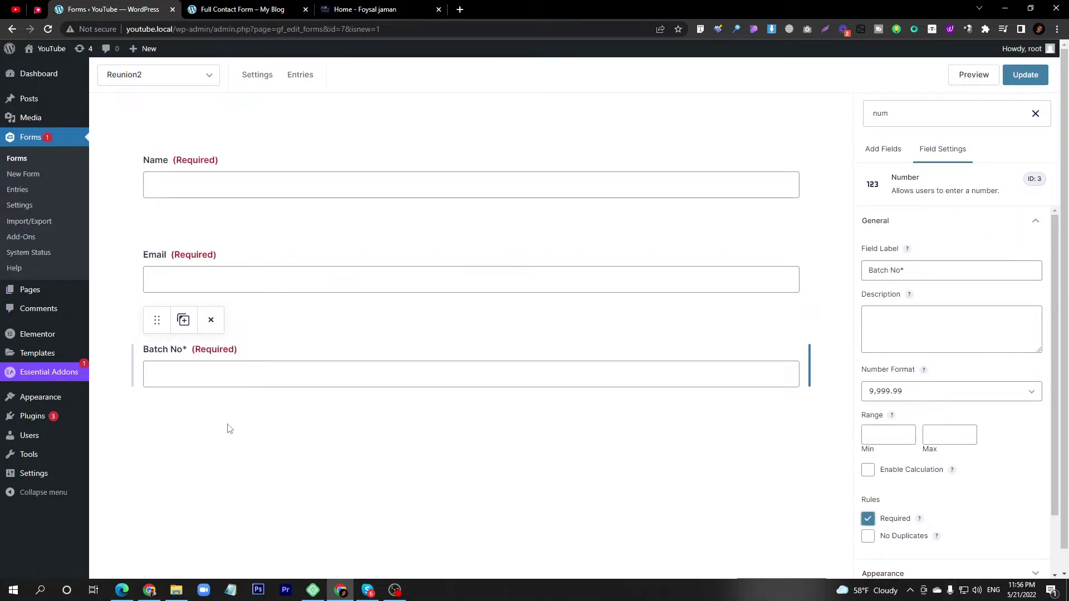
Check the sample form's next field, search the available fields for "date" and add a Date field below Batch No
click(875, 152)
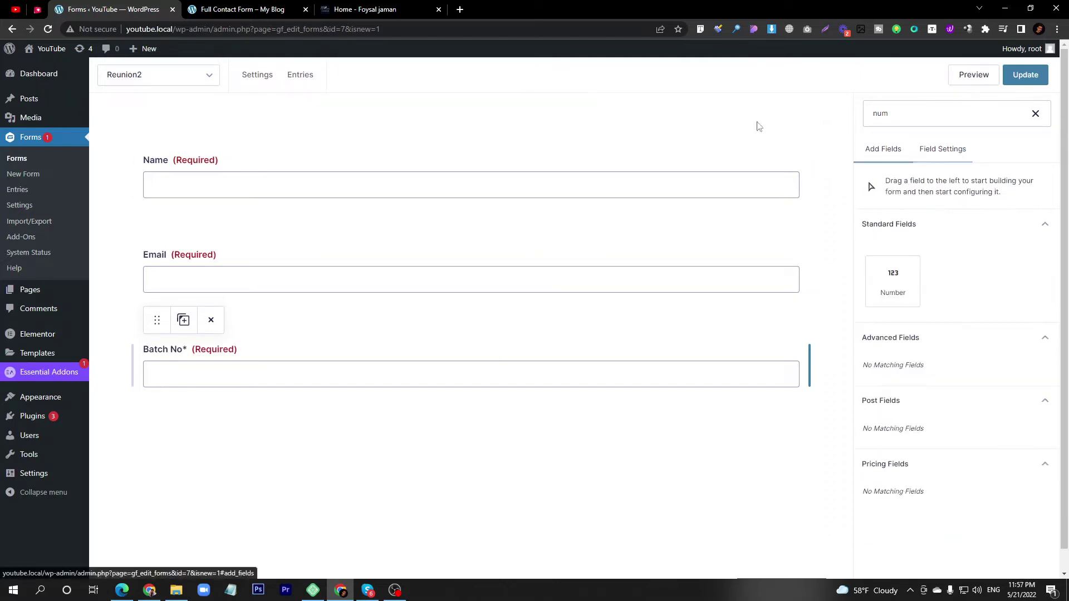
click(242, 10)
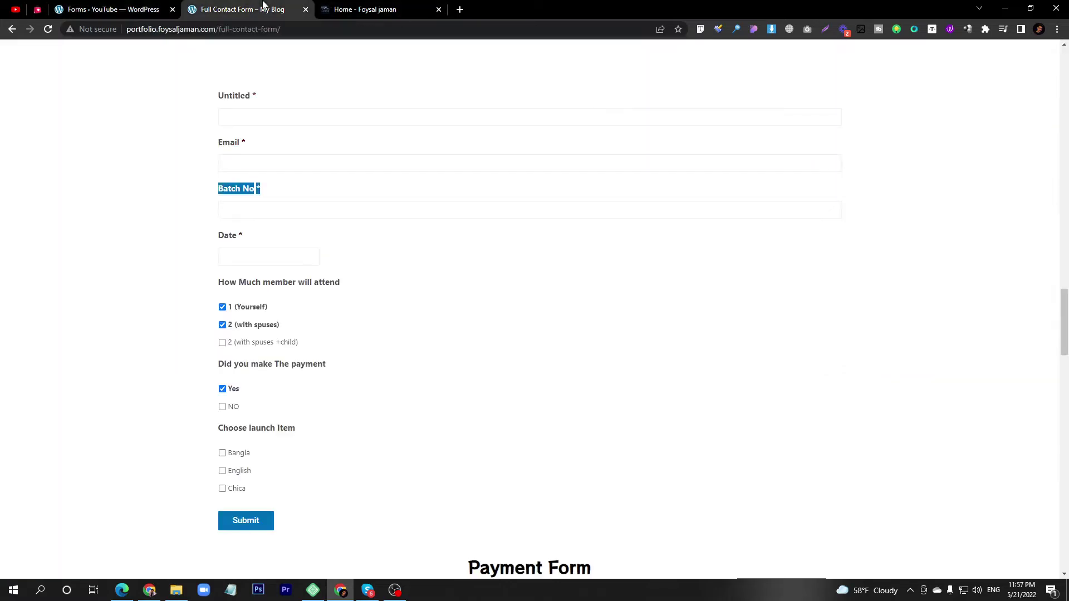
click(50, 4)
double_click(895, 114)
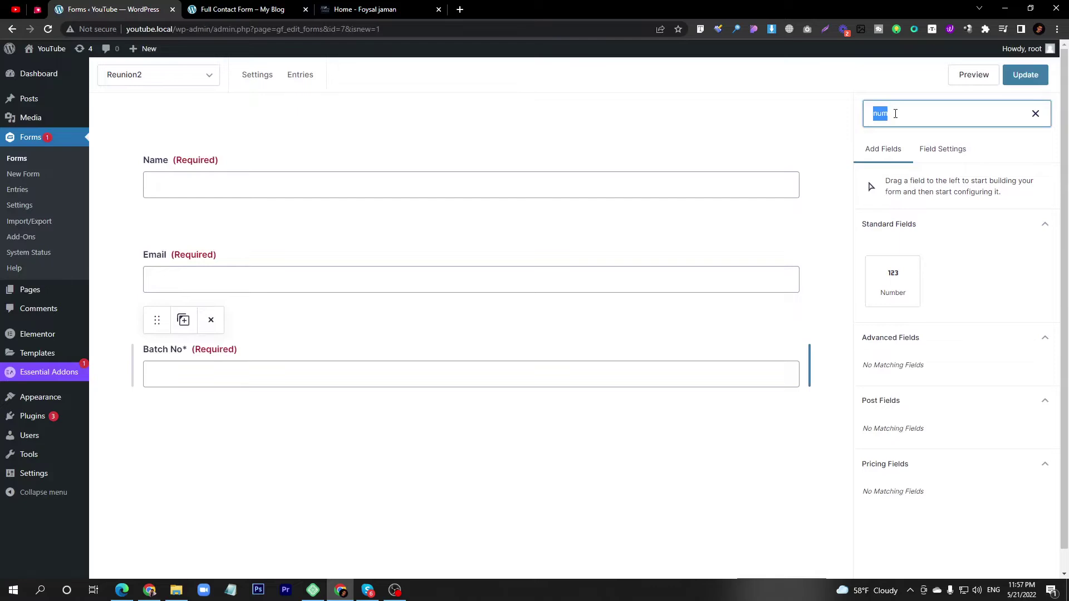
text(date)
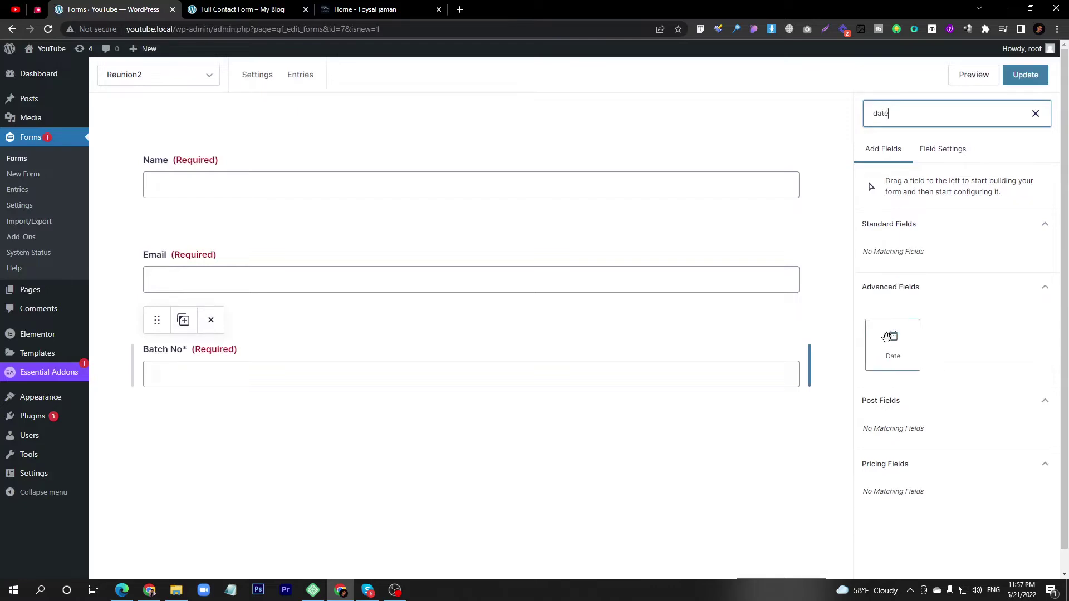
drag(892, 345, 218, 409)
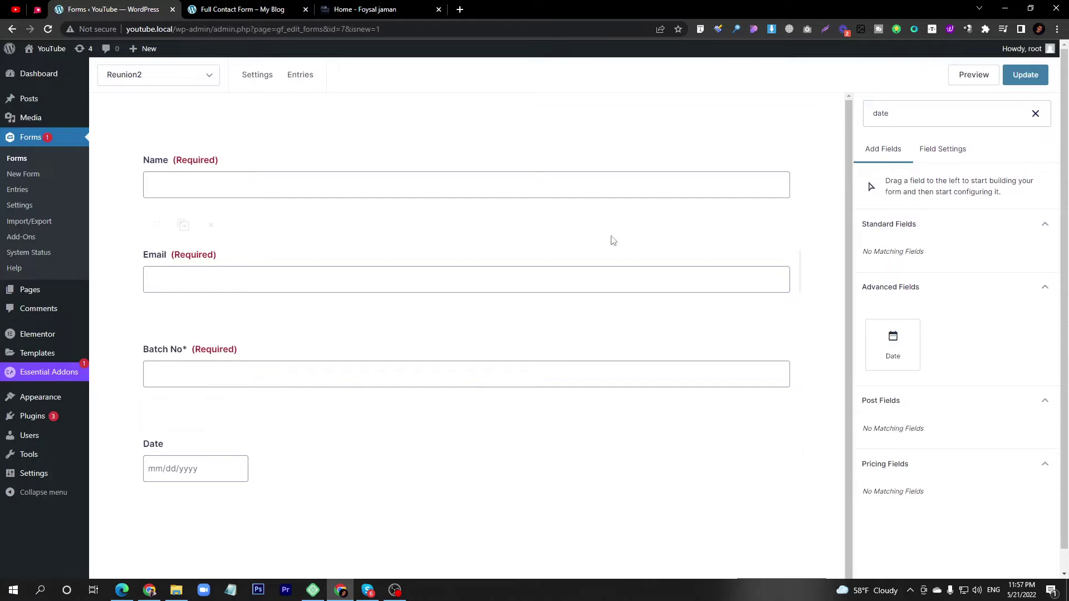
Search the blog site in the third browser tab for "gravity form" and clear the form editor's field search
click(373, 9)
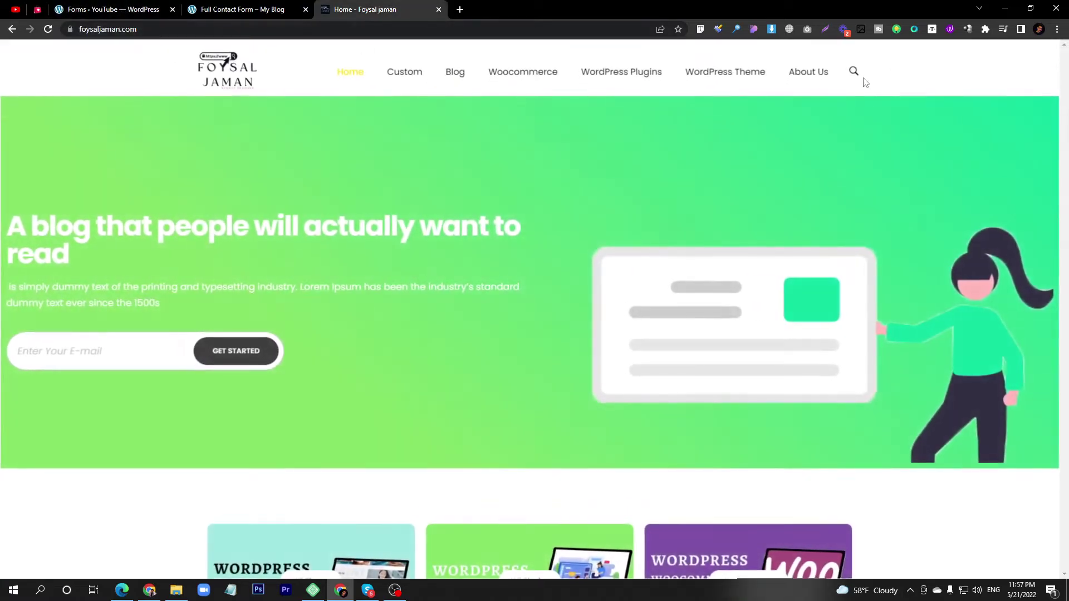
click(858, 73)
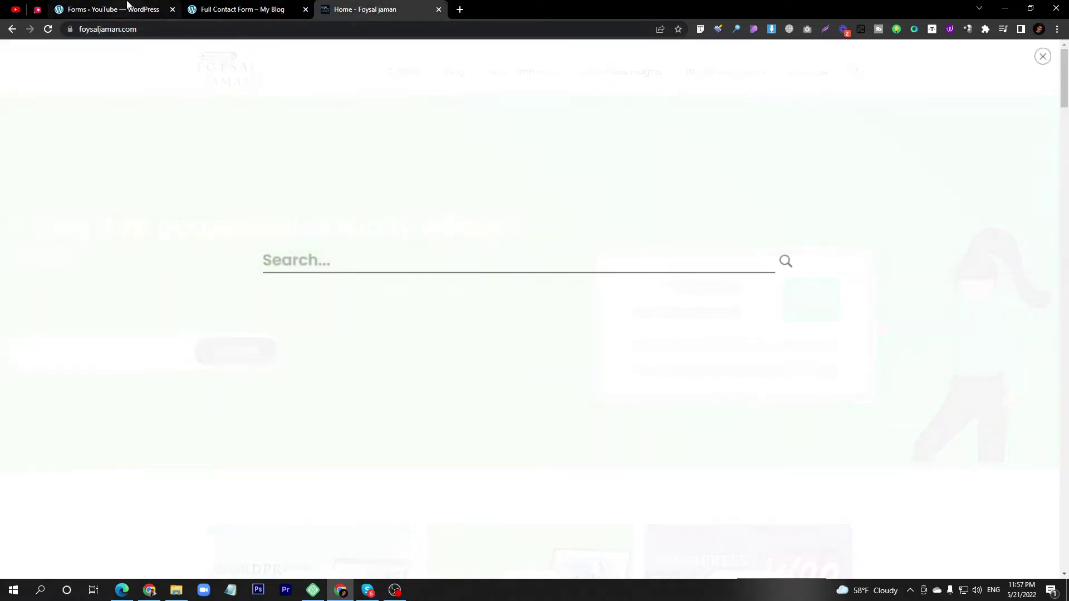
click(126, 8)
double_click(934, 112)
click(1035, 114)
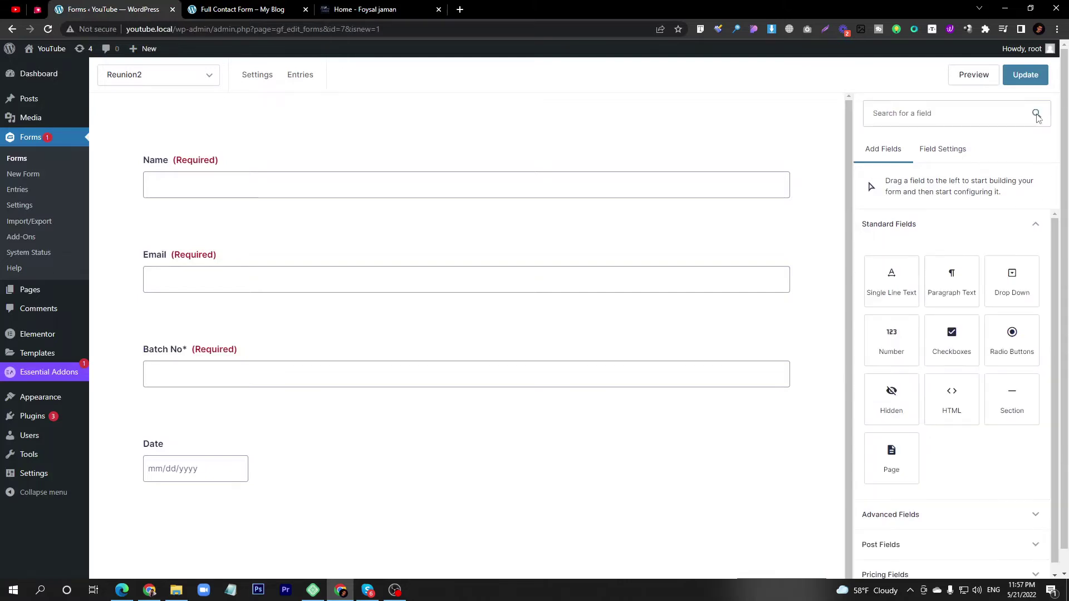
click(362, 10)
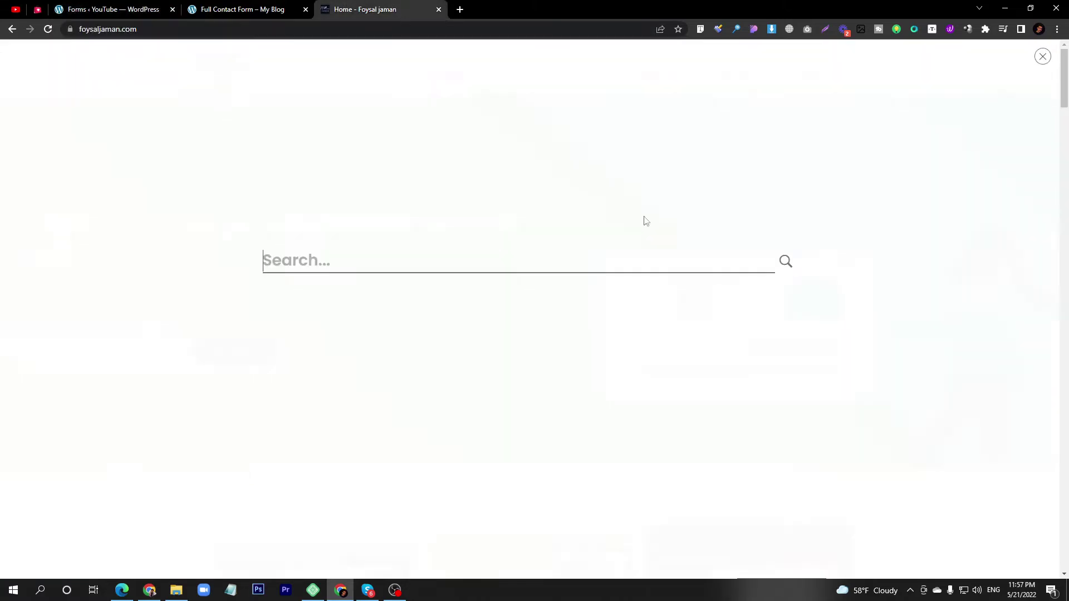
text(gravity form)
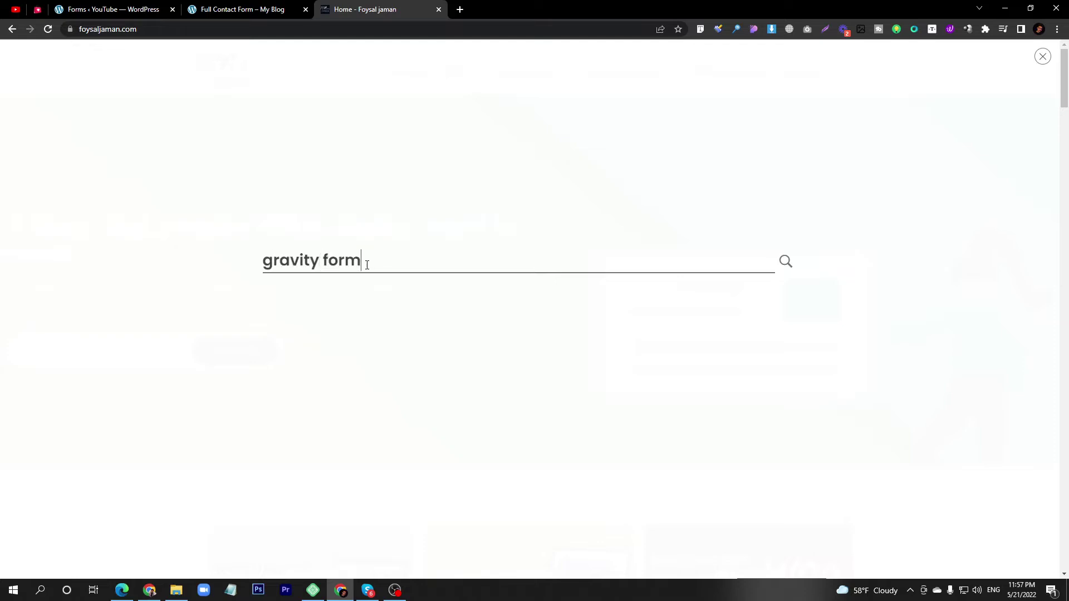
key(Return)
Check the sample form's field after Date and add a Checkboxes field below Date in the Reunion2 form
click(112, 10)
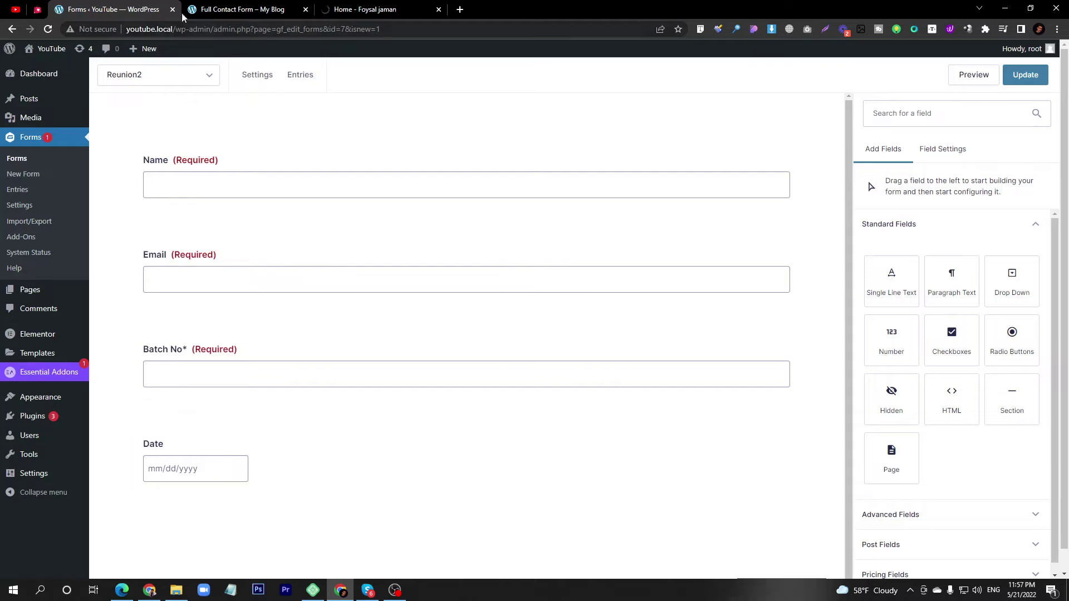
key(ctrl+Tab)
drag(221, 286, 341, 290)
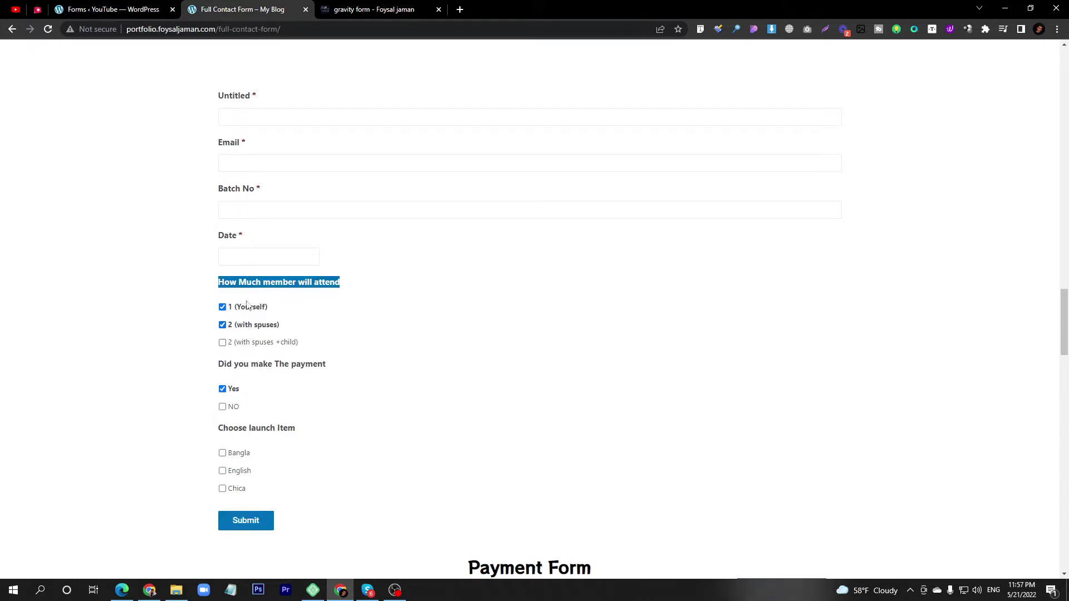
click(121, 7)
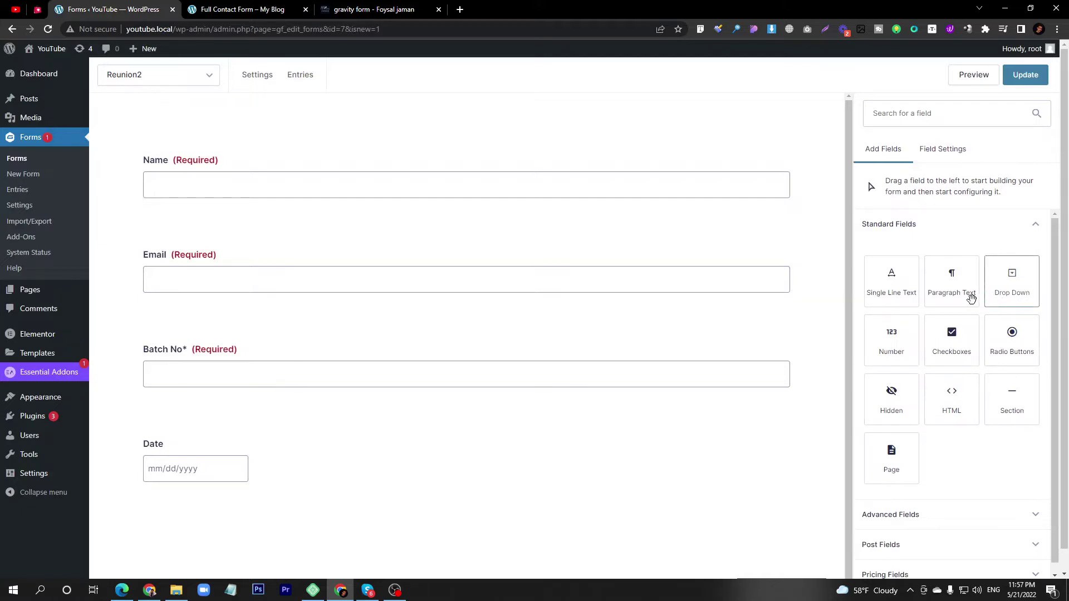
drag(952, 345, 214, 503)
Try the sample form's attendance checkboxes to see whether several options can be selected together
click(247, 10)
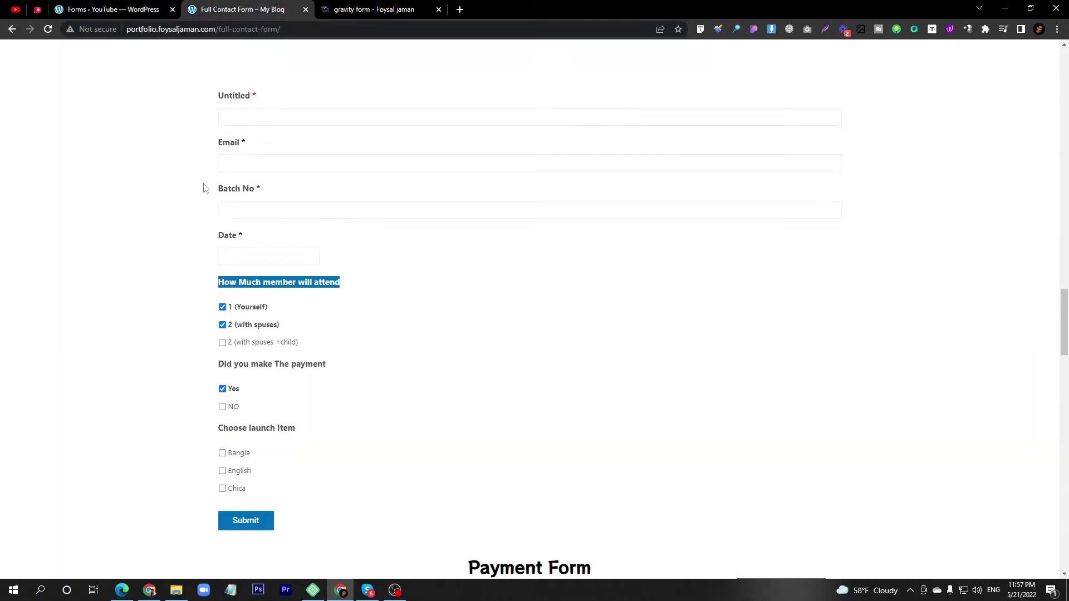
click(222, 308)
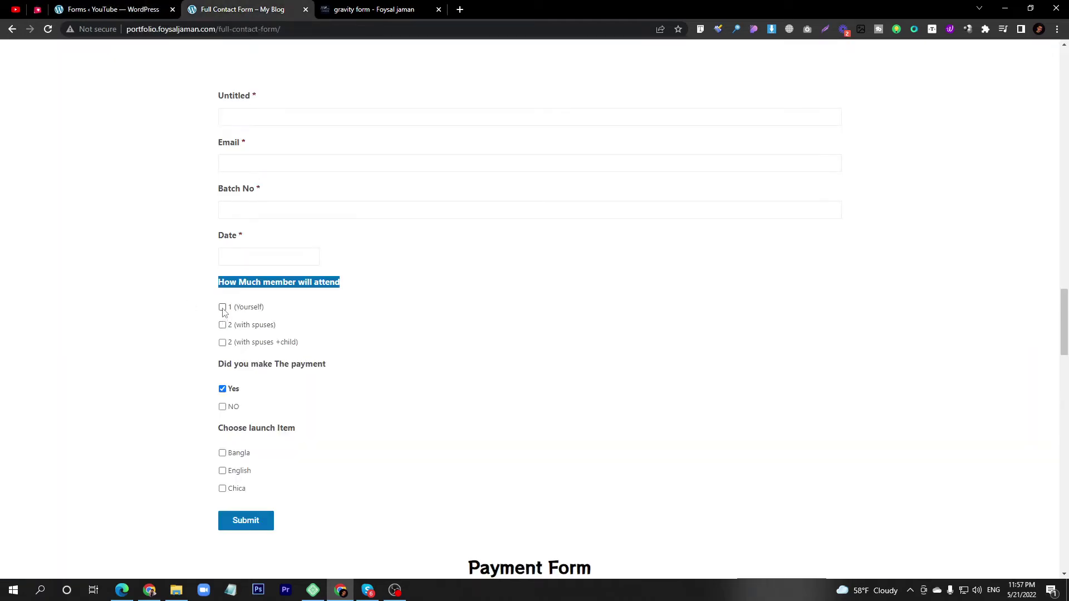
click(222, 308)
click(222, 342)
click(223, 326)
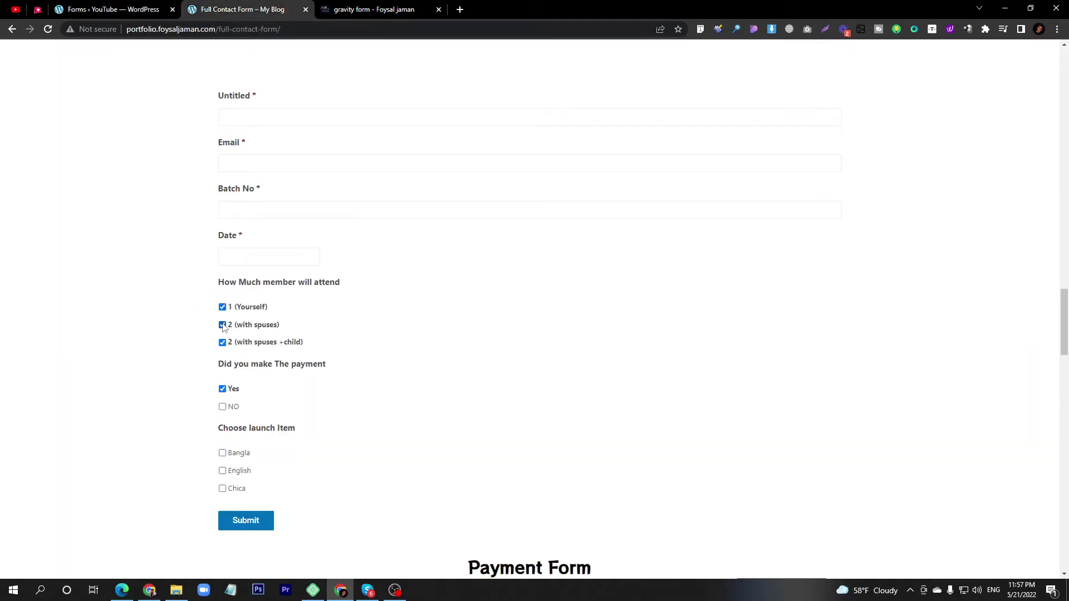
Label the new Checkboxes field "How Much member will attend", copied from the sample form
drag(220, 290, 351, 285)
key(ctrl+c)
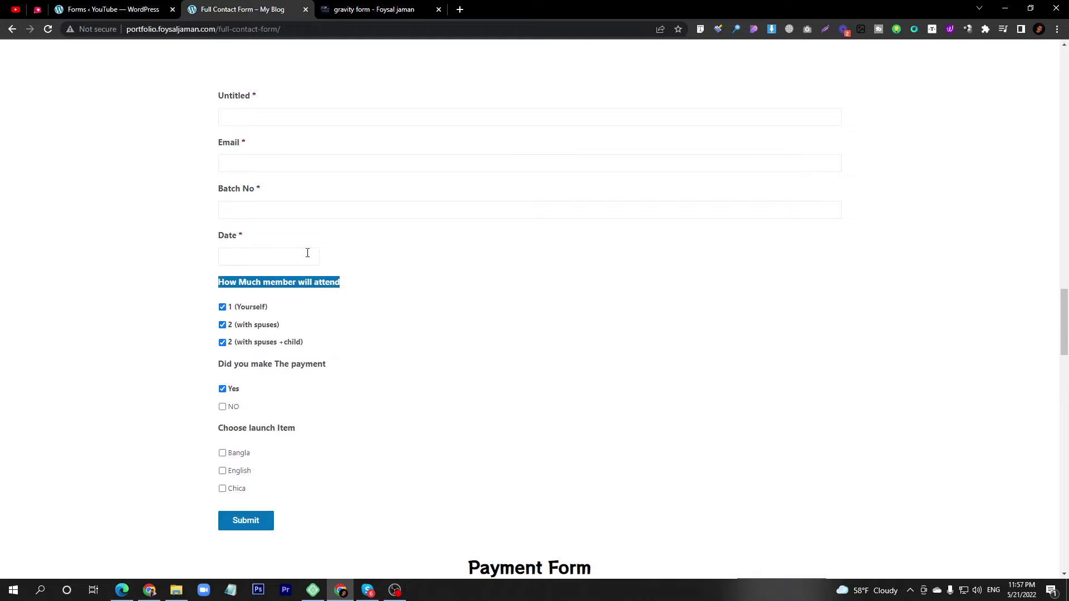
click(83, 10)
click(252, 418)
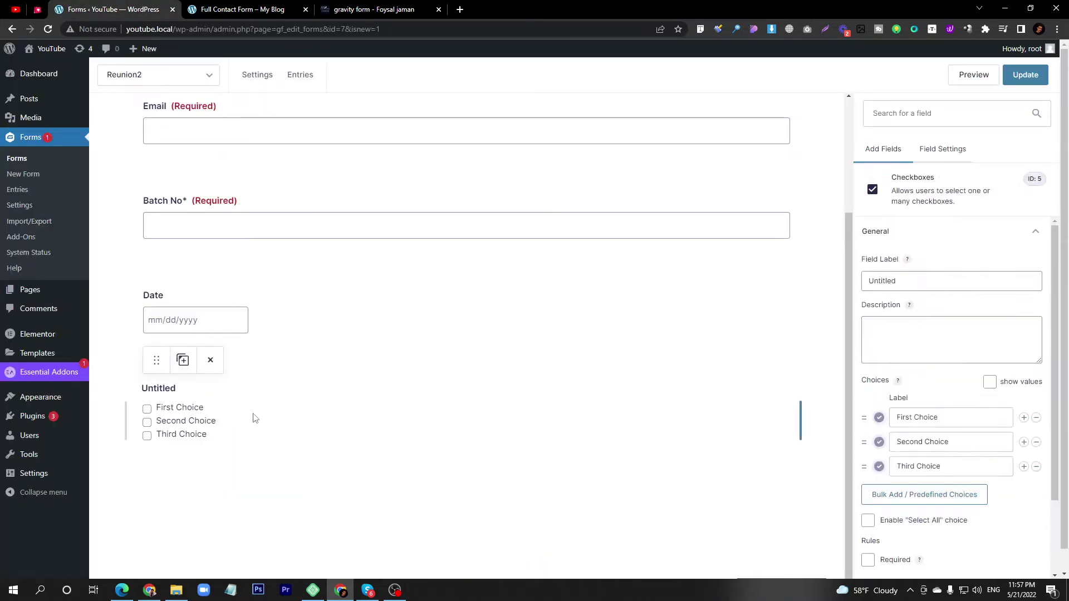
triple_click(933, 281)
key(ctrl+v)
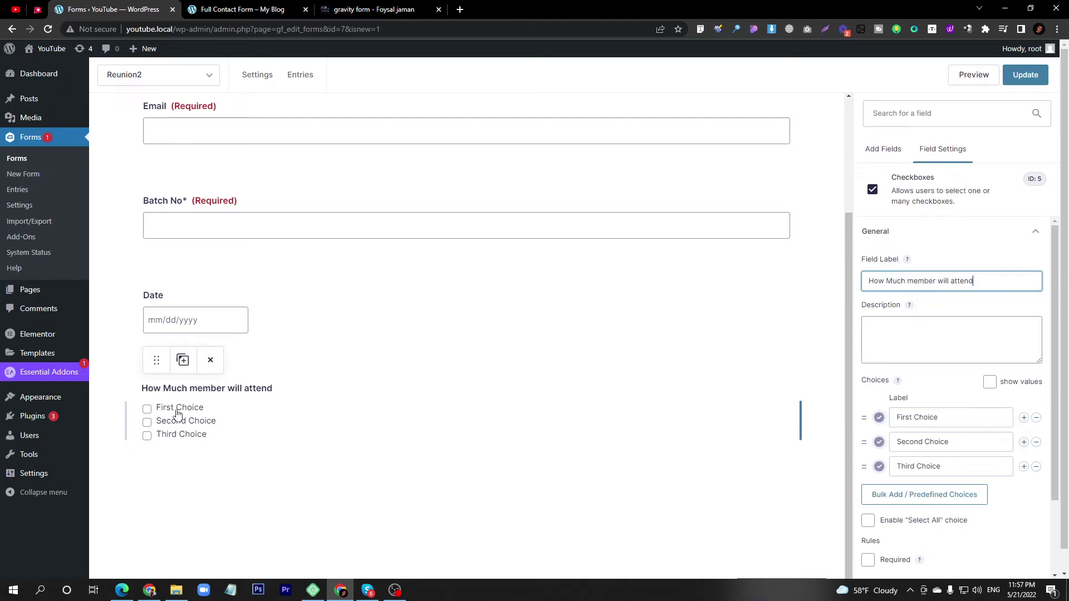
Set the attendance field's first choice to "1 (Yourself)", copied from the sample form
click(970, 424)
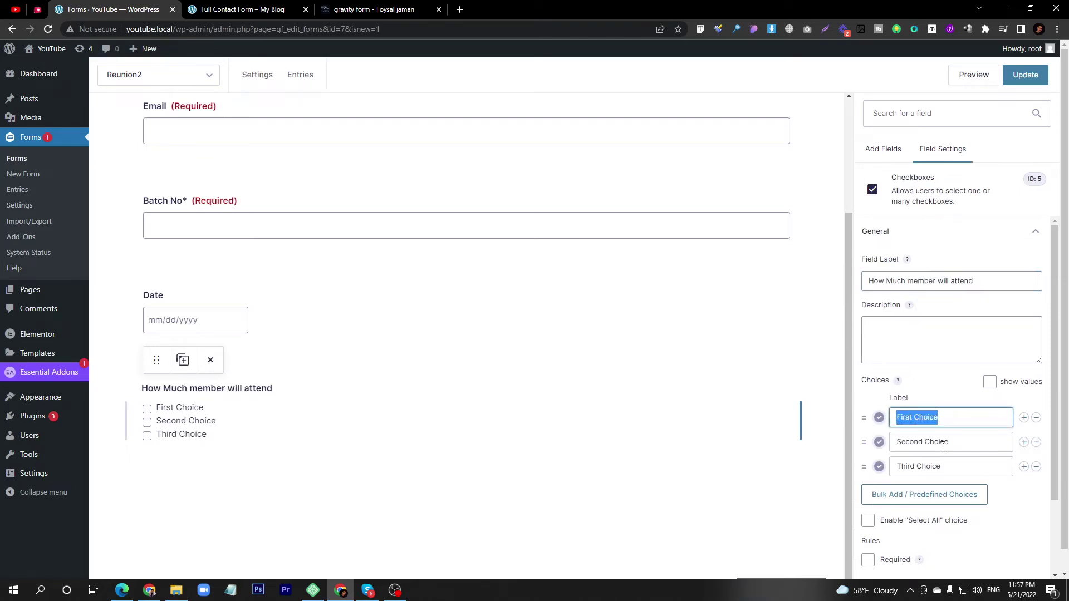
click(938, 442)
click(954, 463)
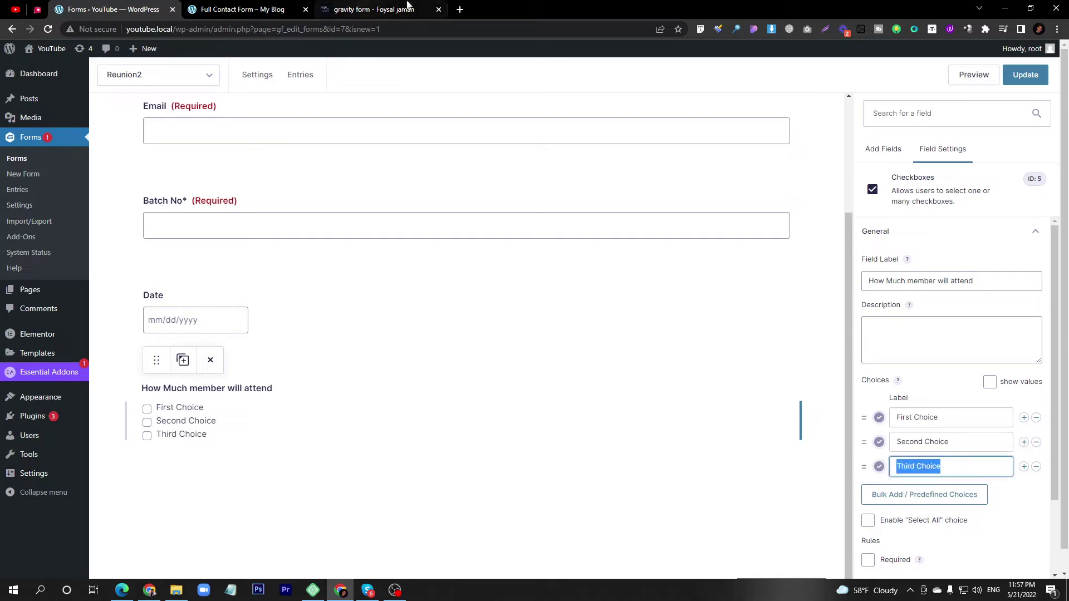
click(243, 9)
triple_click(266, 307)
key(ctrl+c)
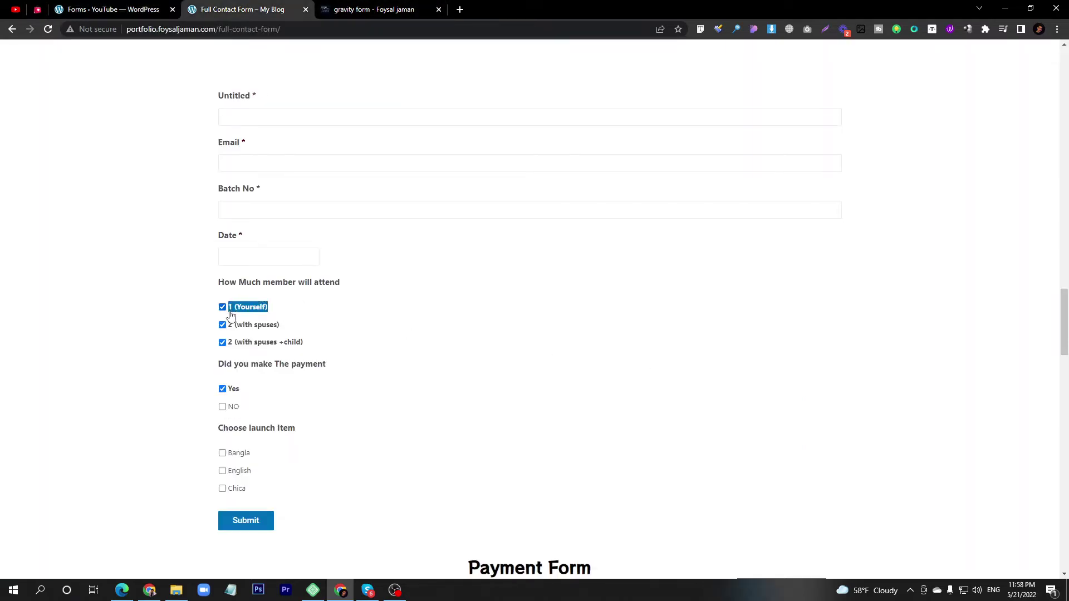
click(112, 9)
click(941, 420)
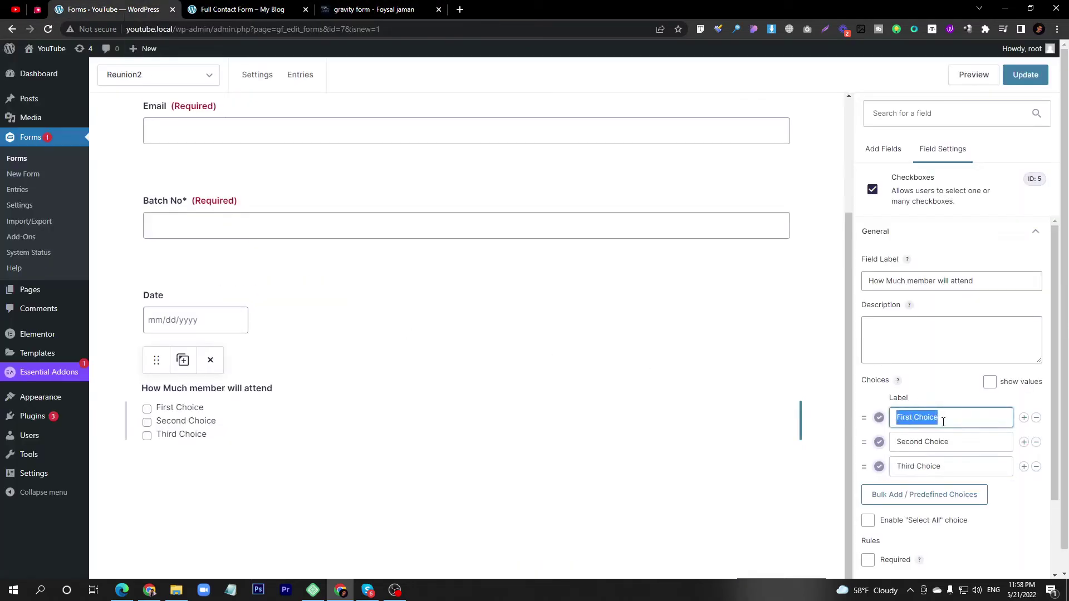
key(ctrl+v)
Set the attendance field's second choice to "2 (with spuses)", copied from the sample form
click(221, 8)
triple_click(275, 326)
key(ctrl+c)
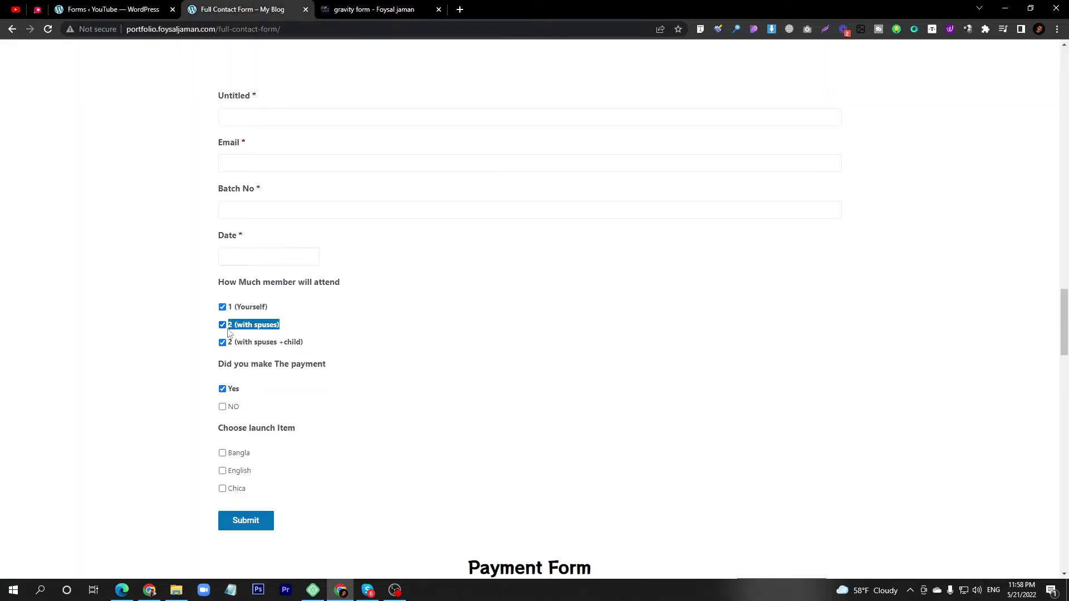
click(123, 9)
click(956, 448)
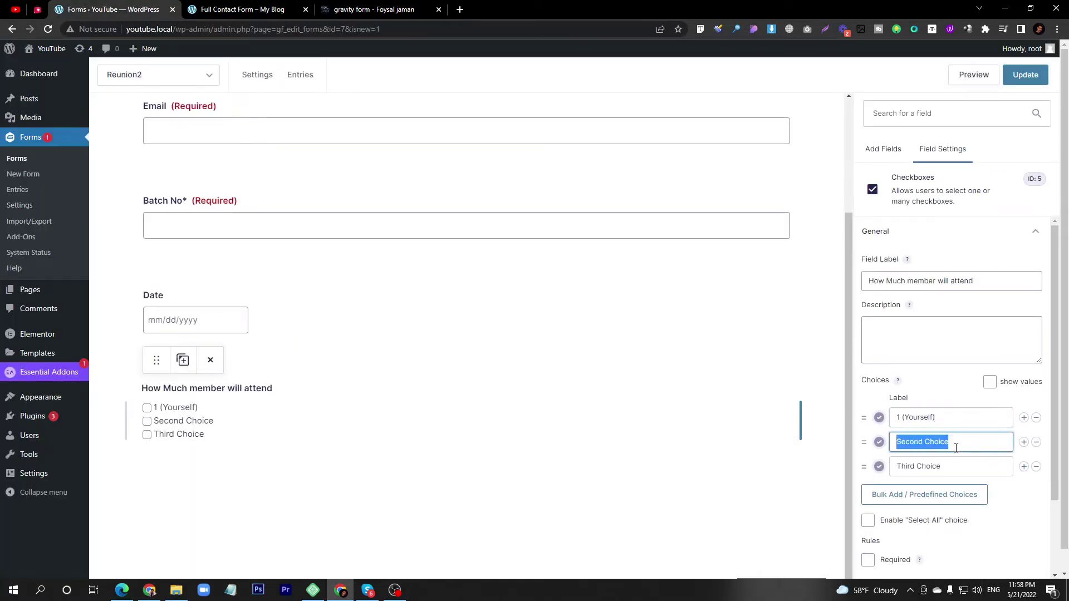
key(ctrl+v)
Set the attendance field's third choice to "2 (with spuses +child)", copied from the sample form
click(221, 7)
drag(303, 343, 229, 344)
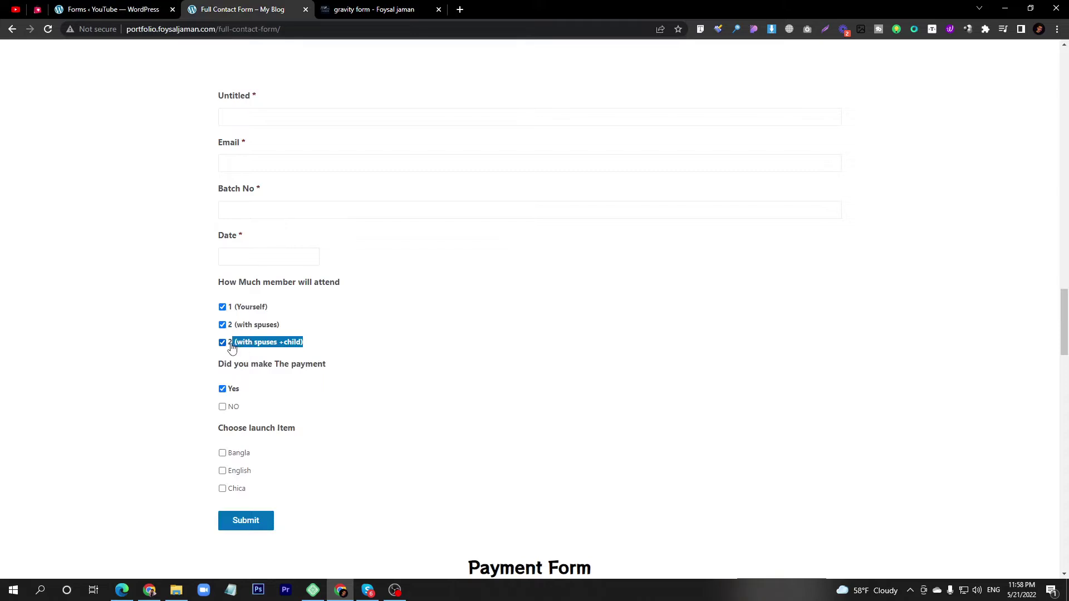
click(123, 9)
triple_click(947, 466)
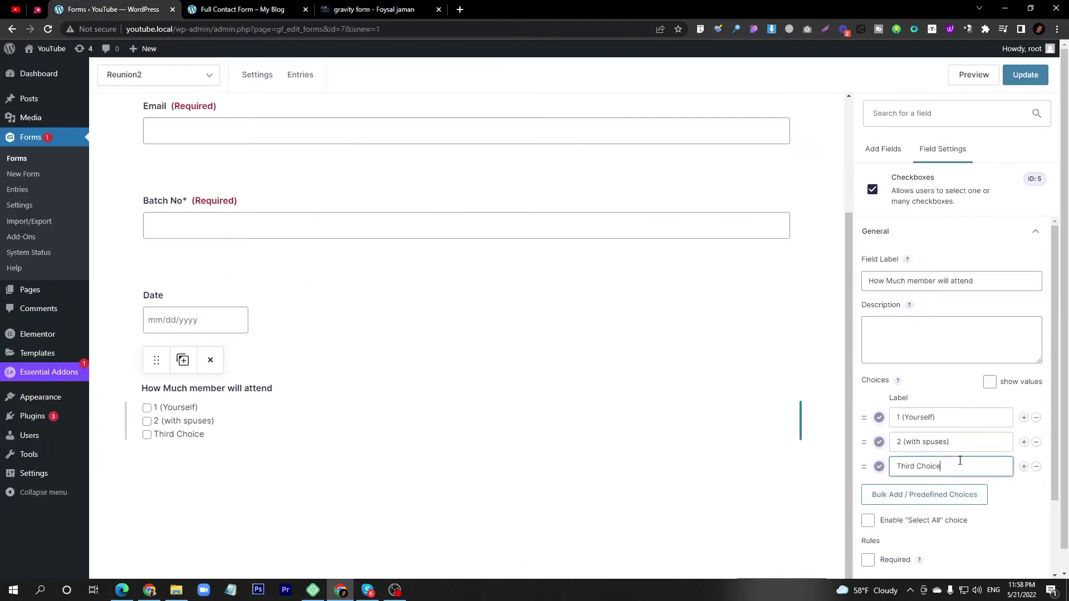
text(2 (with spuses +child))
Try adding a fourth choice "dsd" to the attendance field and remove it again
click(1023, 468)
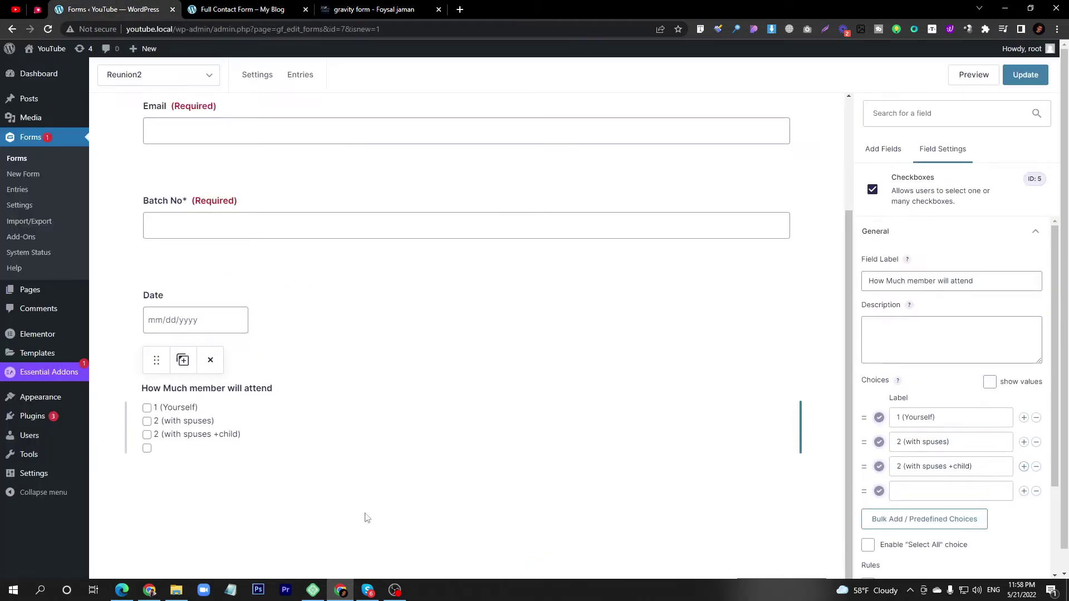
click(958, 490)
text(sdf)
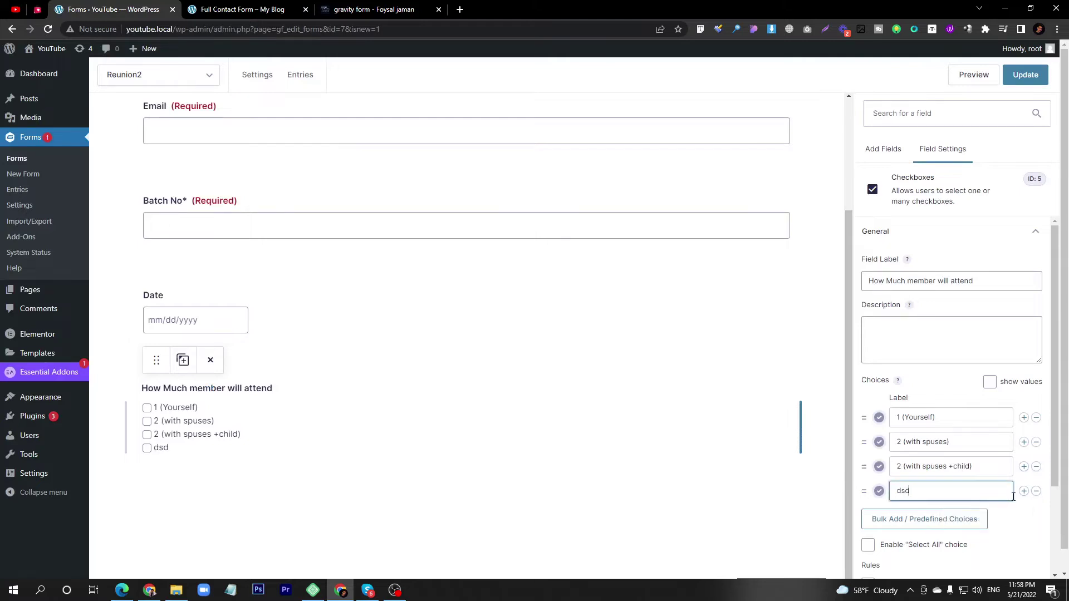
click(1036, 491)
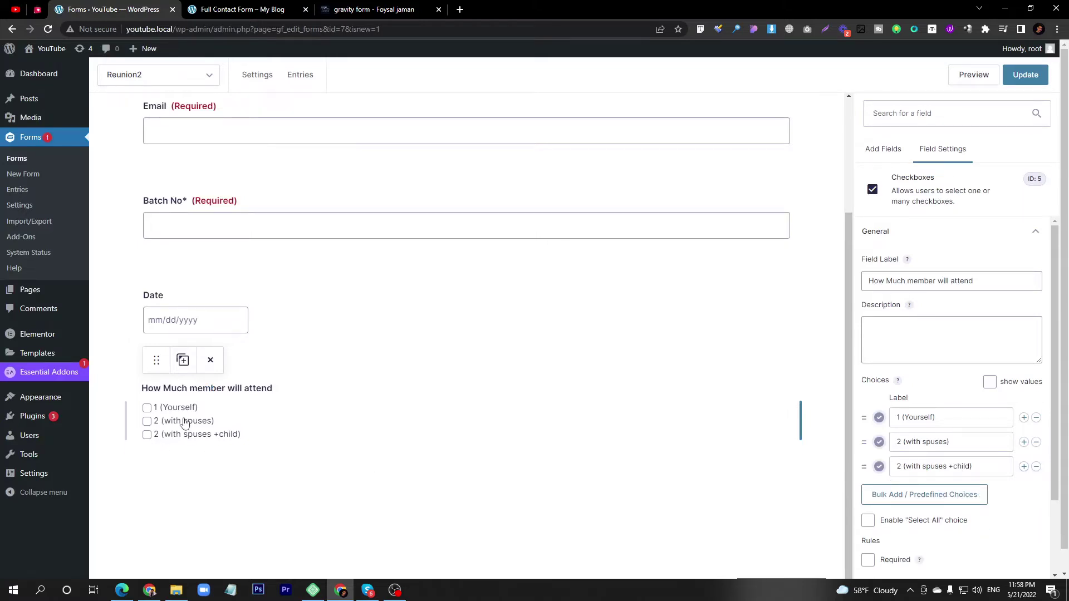
Copy the sample form's "Did you make The payment" label and add a Radio Buttons field below the attendance checkboxes
click(233, 9)
scroll(226, 191, down, 2)
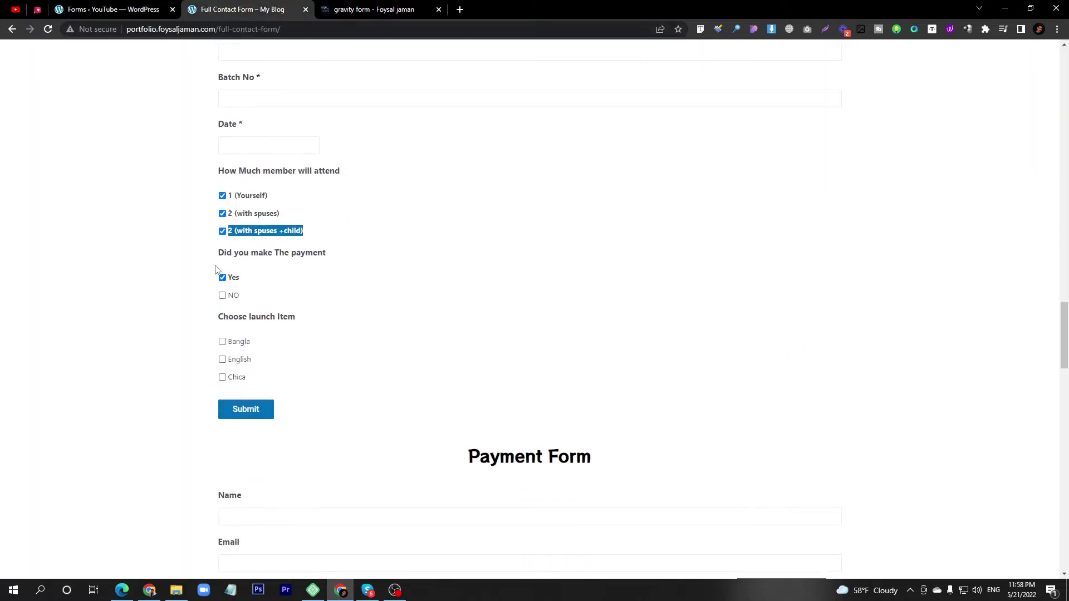
drag(219, 262, 332, 260)
key(ctrl+c)
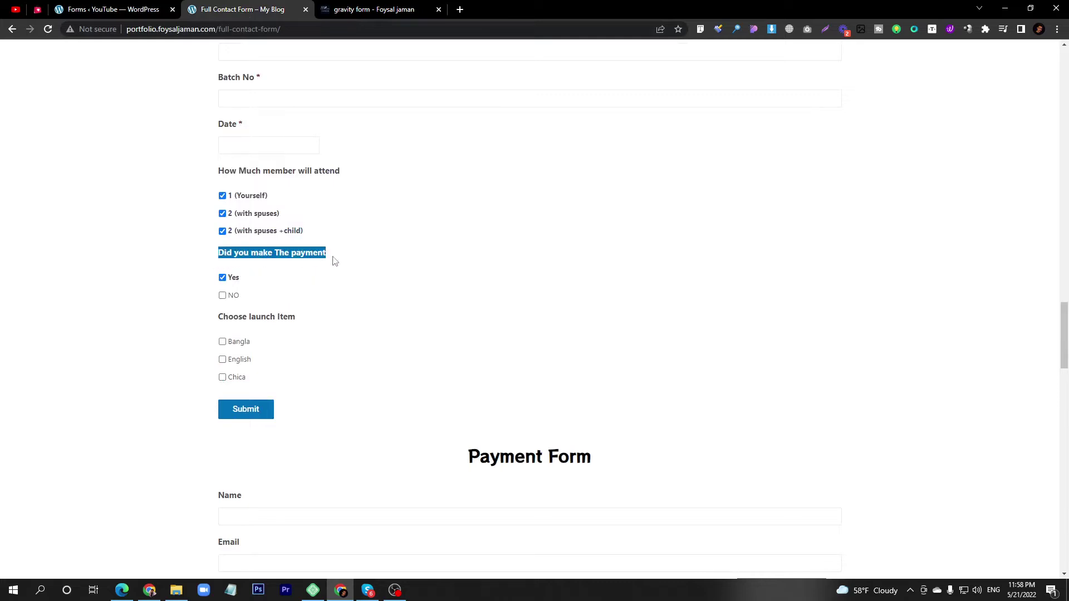
click(89, 8)
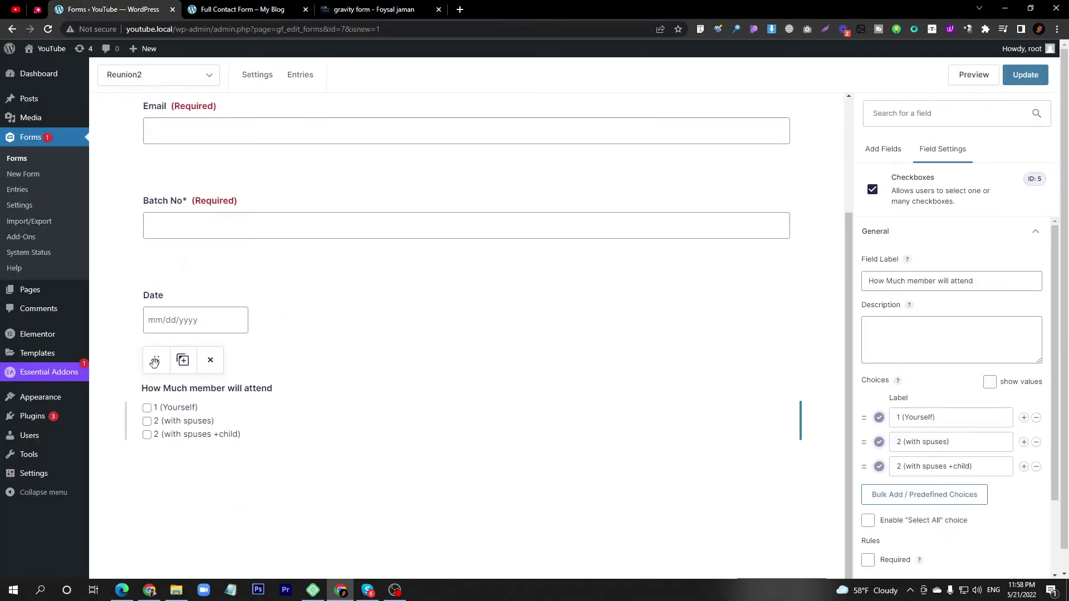
click(886, 149)
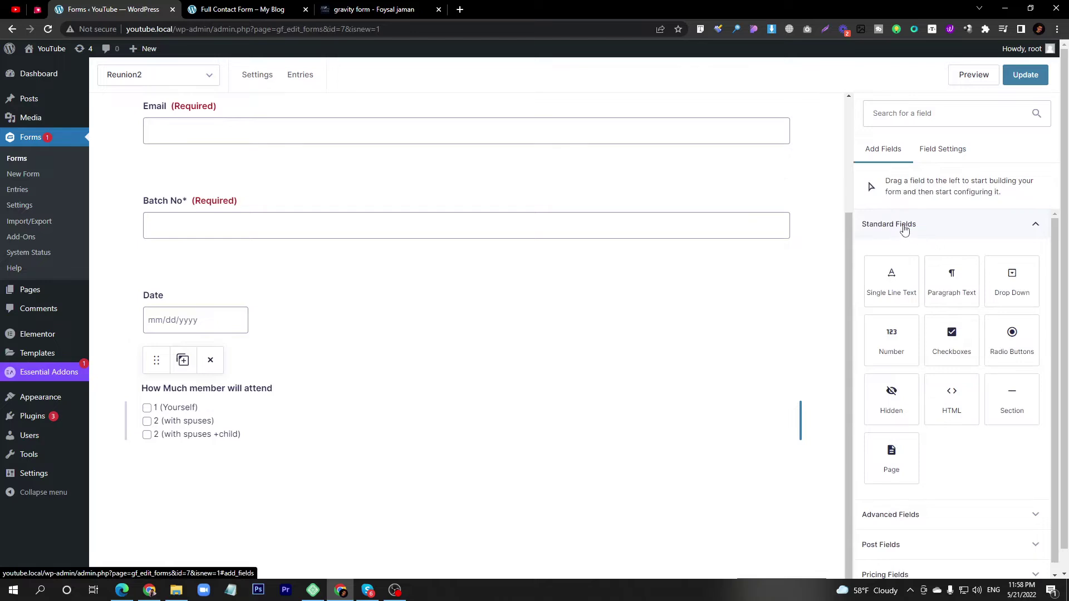
drag(1011, 337, 172, 480)
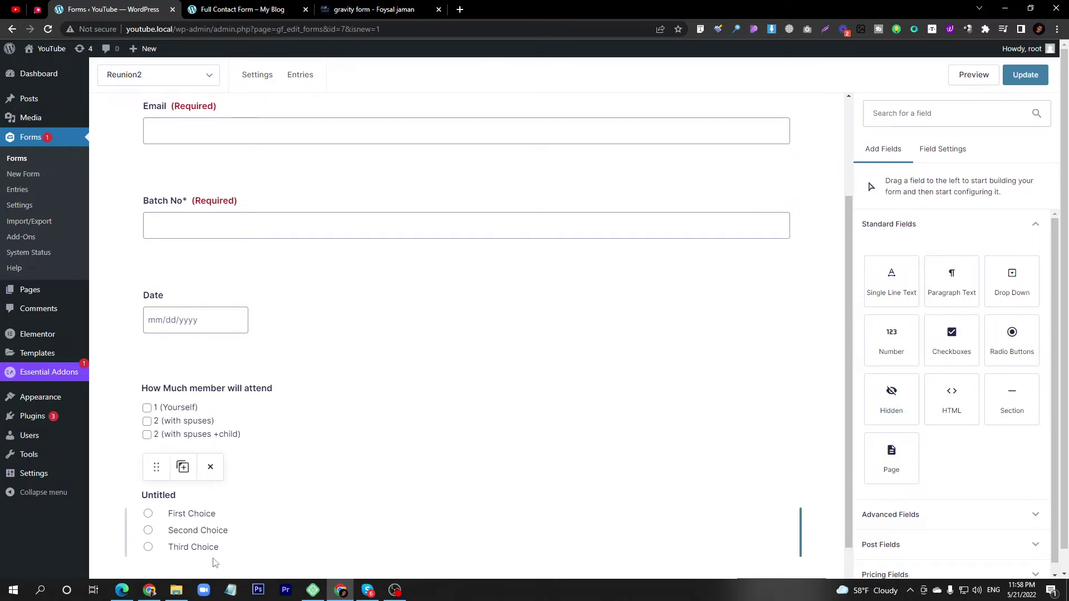
Label the new Radio Buttons field "Did you make The payment"
scroll(207, 548, down, 2)
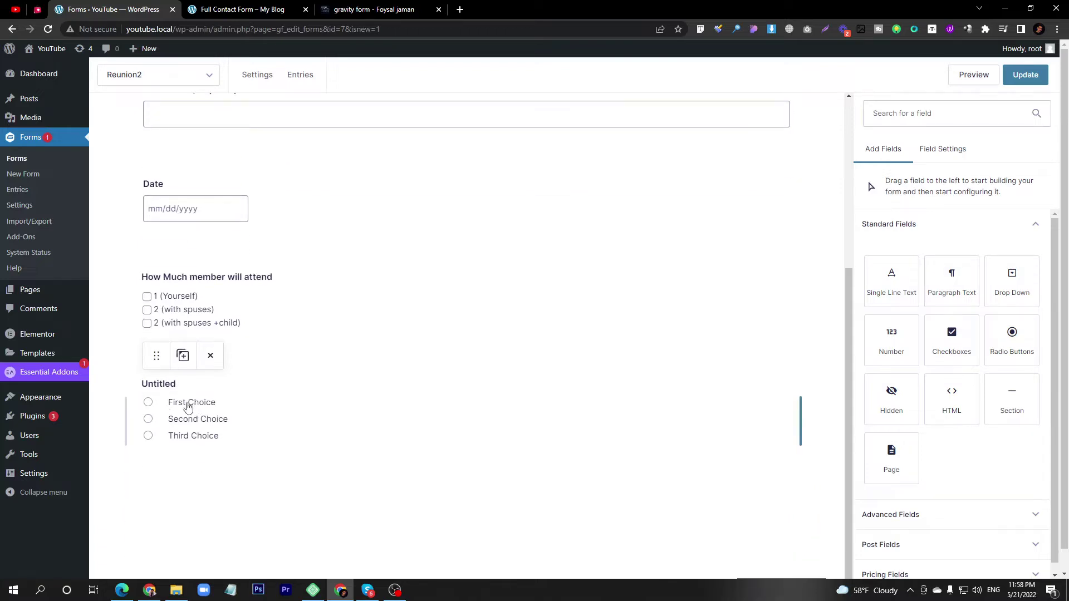
click(190, 403)
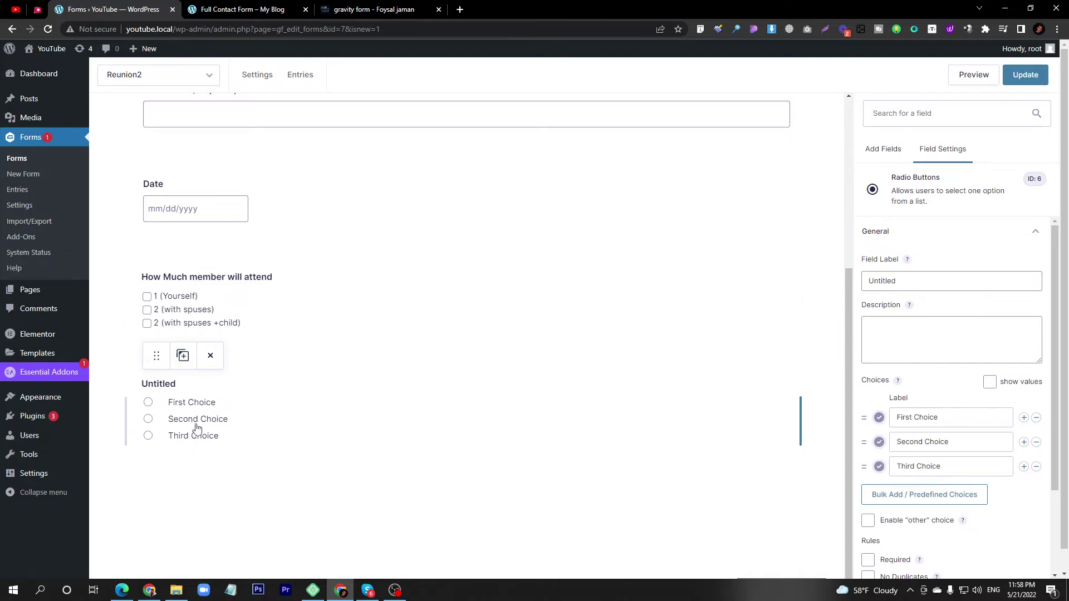
double_click(909, 289)
key(ctrl+v)
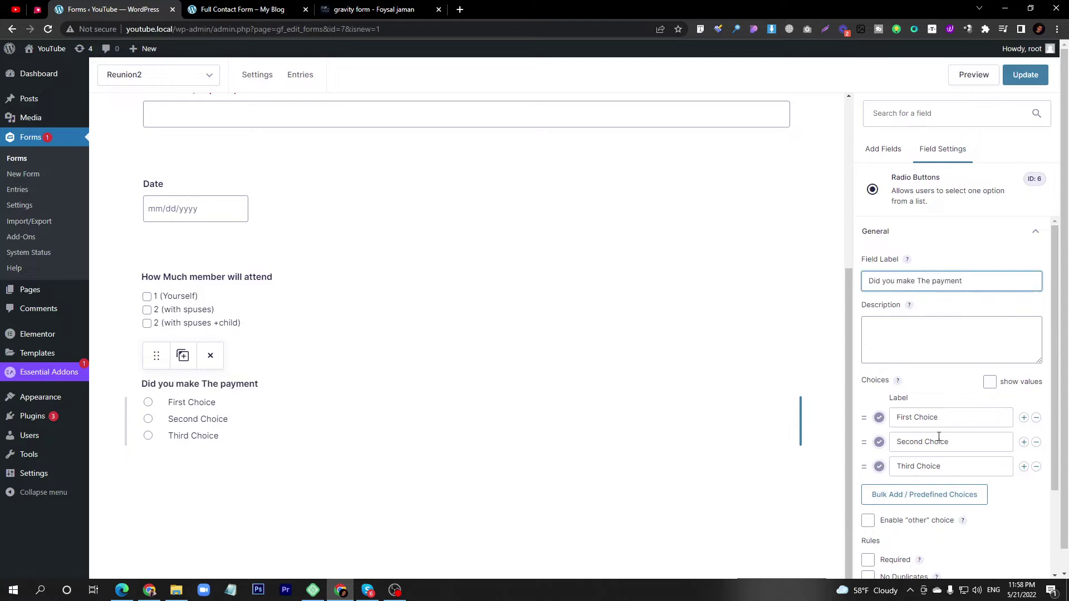
Remove the payment field's third choice and name the remaining two choices "YES" and "NO"
click(1036, 467)
double_click(939, 417)
triple_click(939, 417)
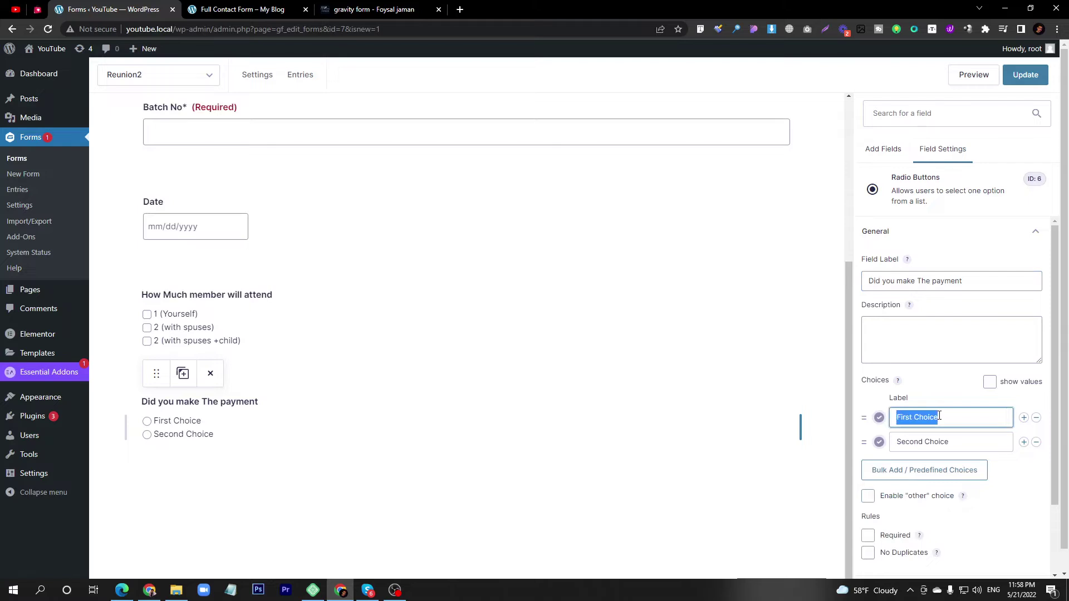
text(YES)
double_click(941, 442)
triple_click(941, 441)
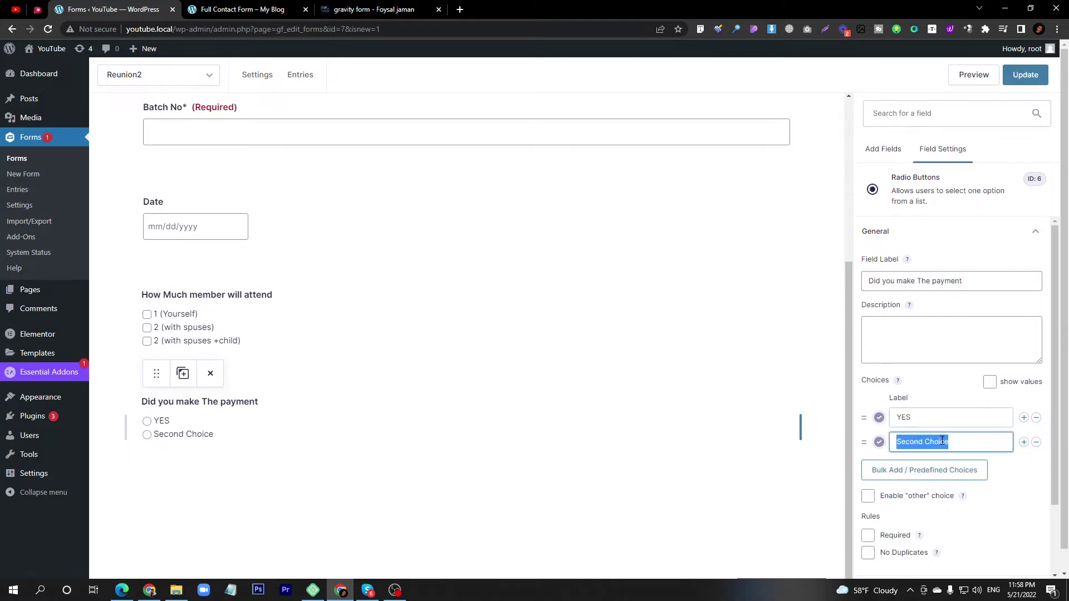
text(n)
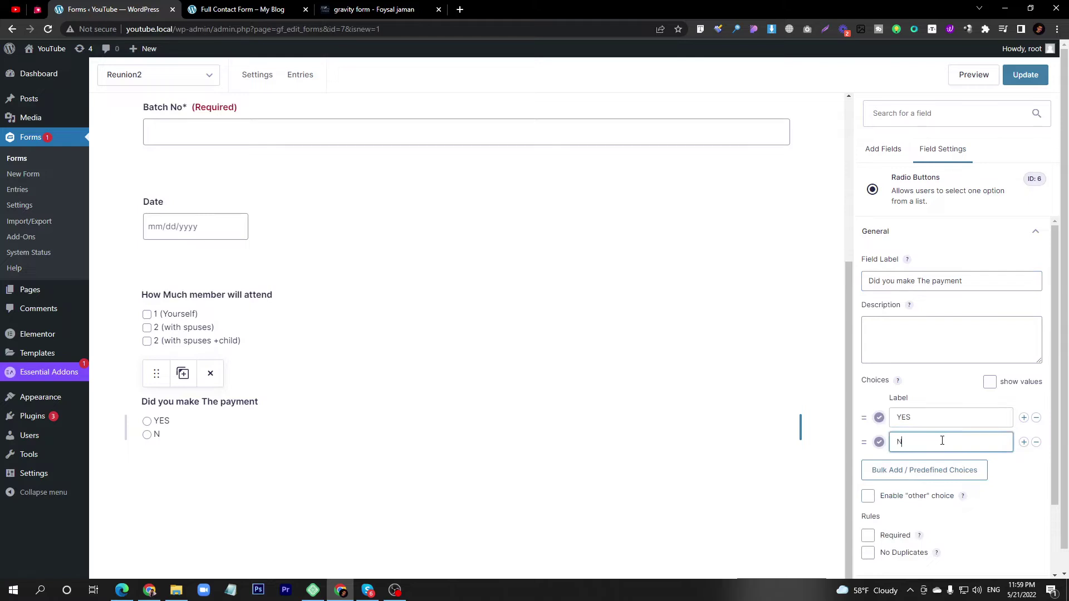
text(O)
Check the "Choose launch Item" section on the sample form, then update the Reunion2 form
click(240, 8)
drag(218, 322, 303, 315)
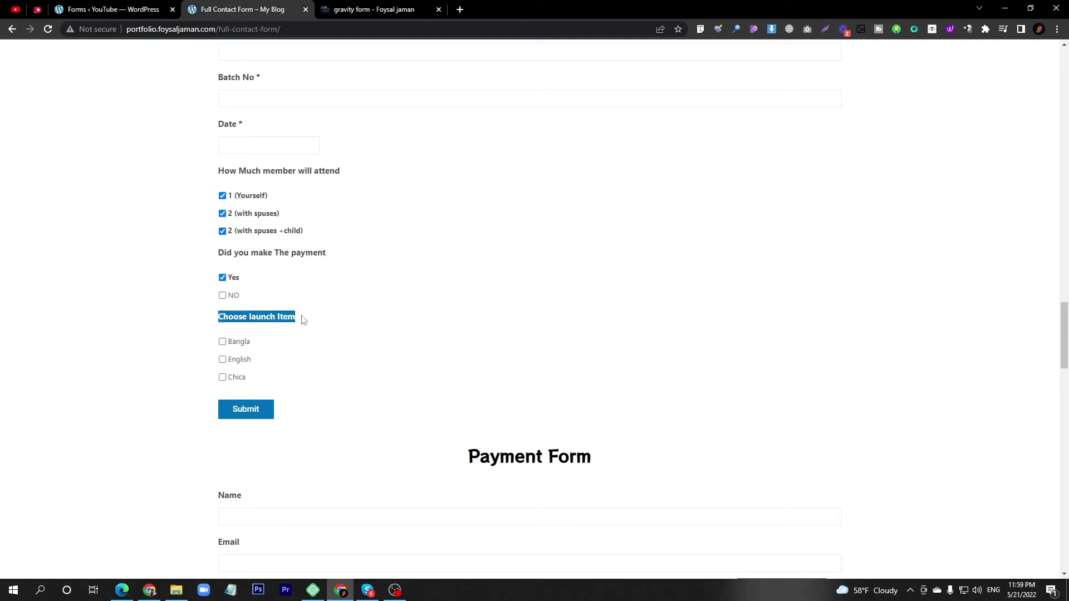
click(111, 9)
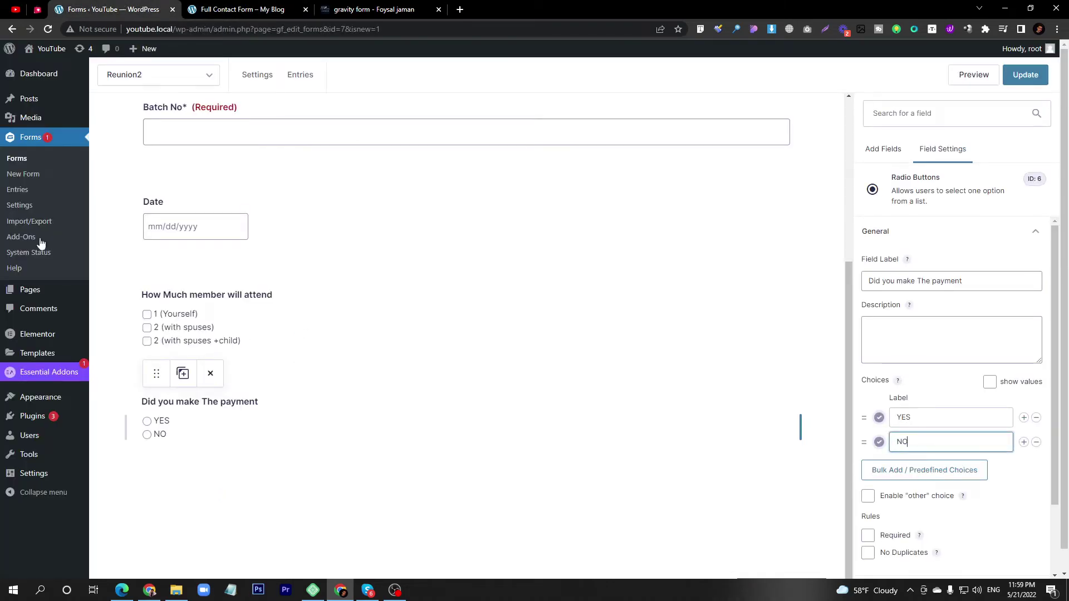
click(1025, 77)
Make the Date, "How Much member will attend" and "Did you make The payment" fields required and update the form
click(220, 469)
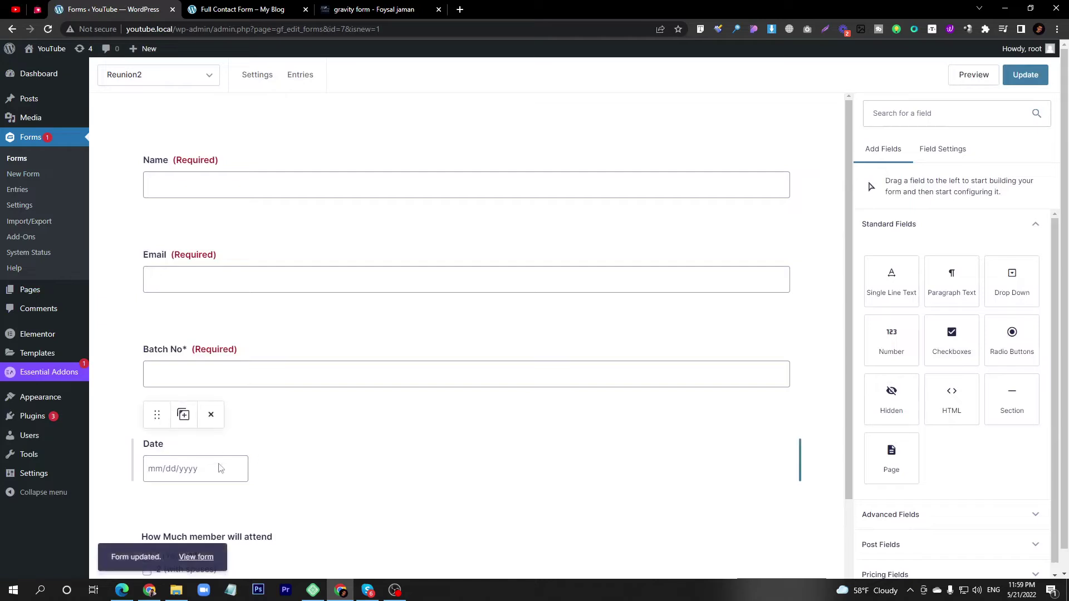
click(868, 510)
scroll(868, 511, down, 1)
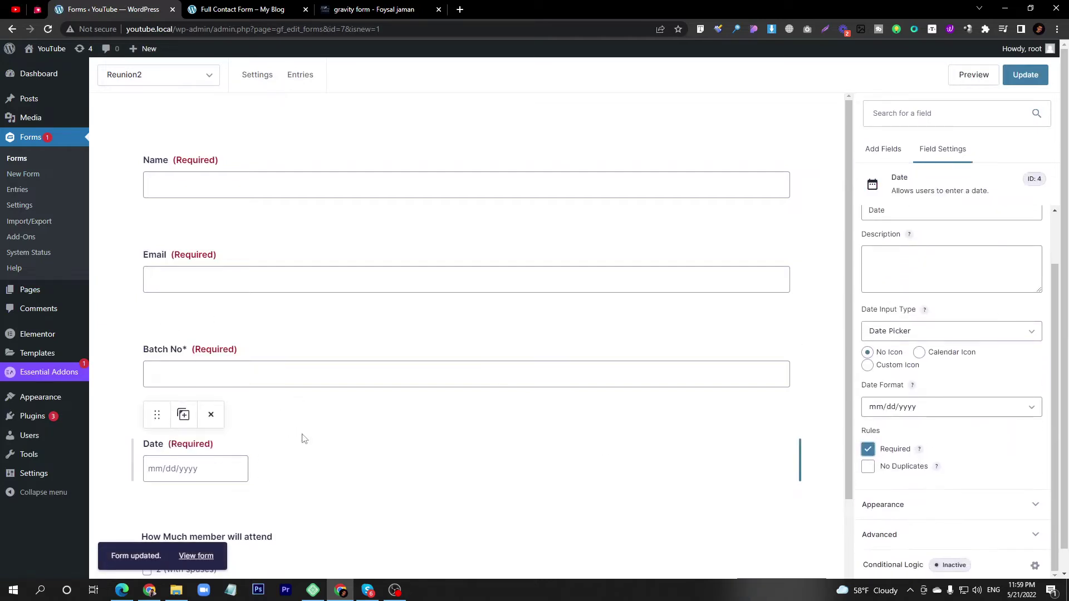
scroll(304, 437, down, 3)
click(262, 392)
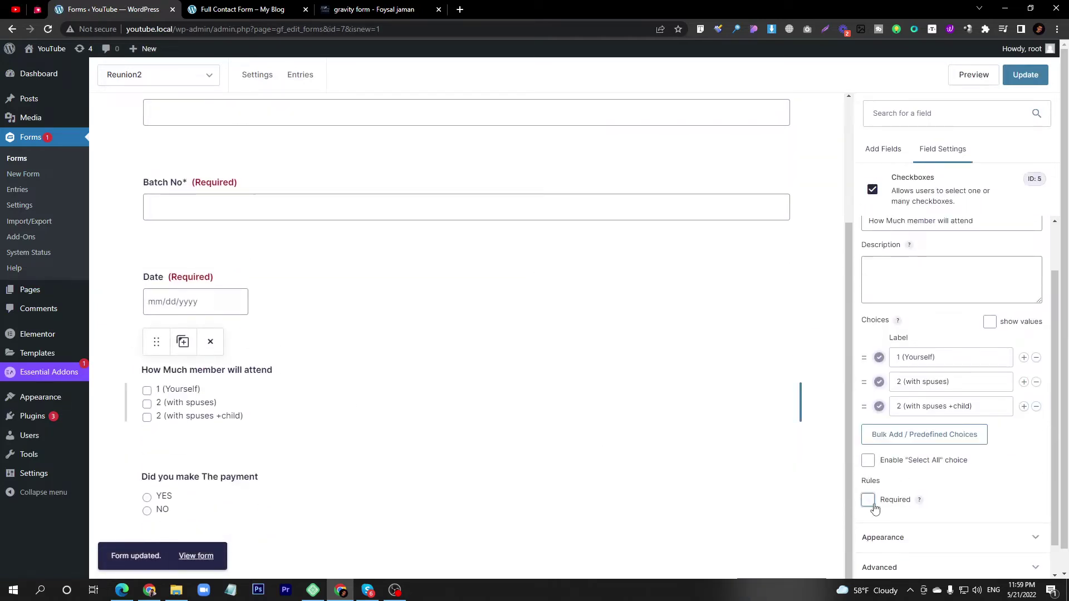
click(869, 499)
click(399, 493)
click(868, 476)
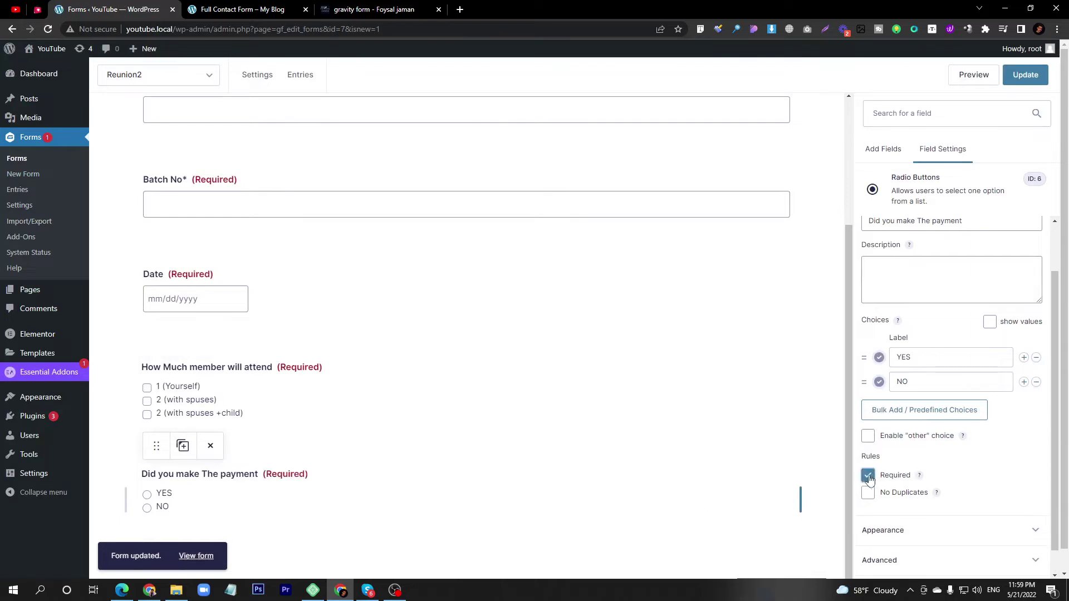
click(1020, 78)
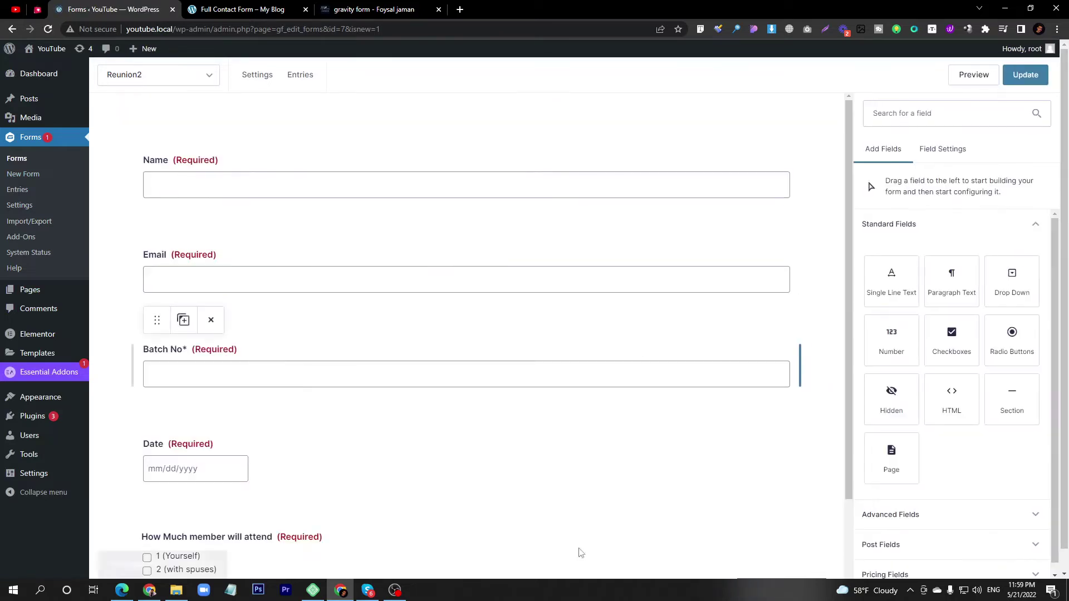
Preview the Reunion2 form and compare its fields with the sample contact form
click(969, 81)
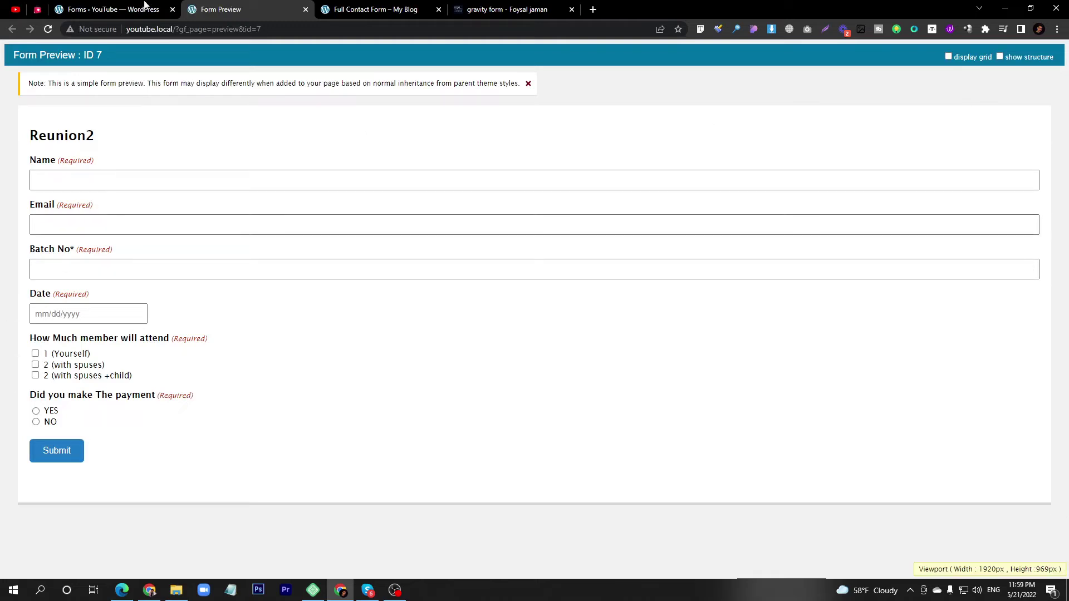
click(334, 8)
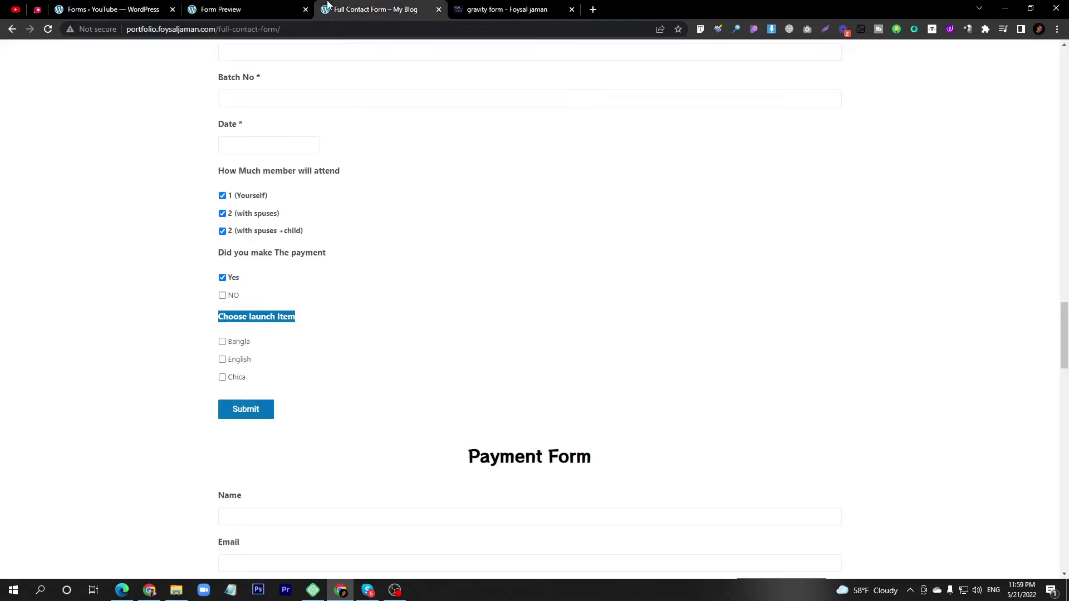
click(217, 8)
click(339, 11)
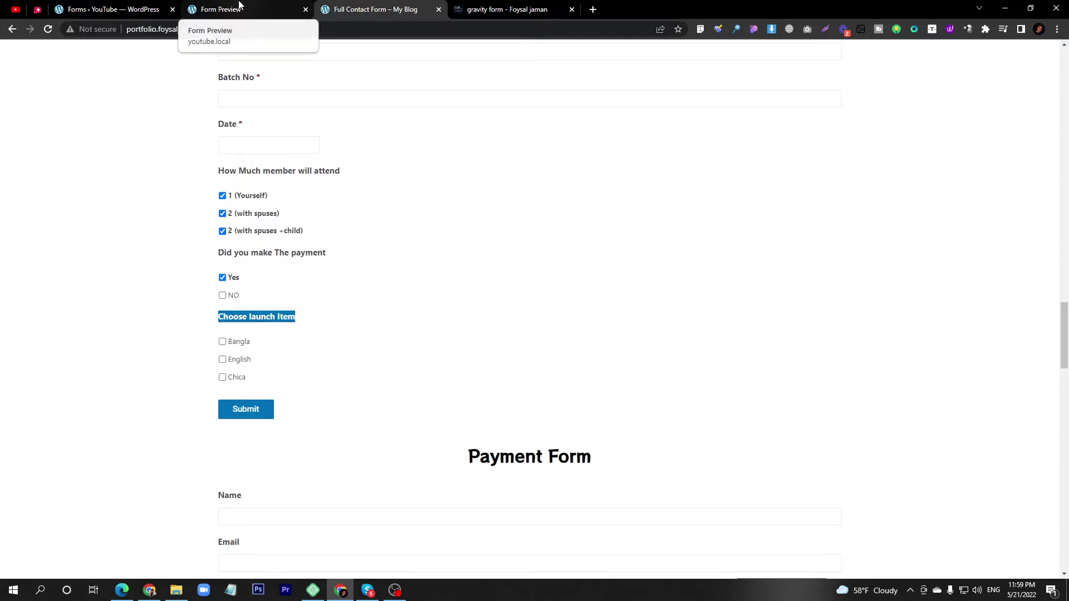
scroll(204, 201, up, 4)
scroll(312, 256, down, 4)
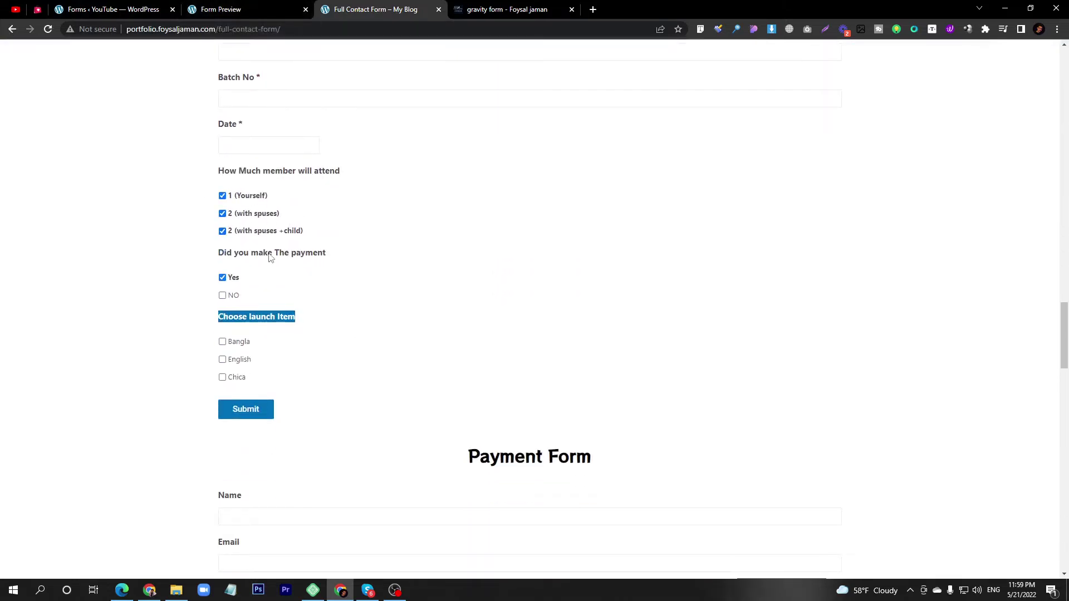
click(255, 8)
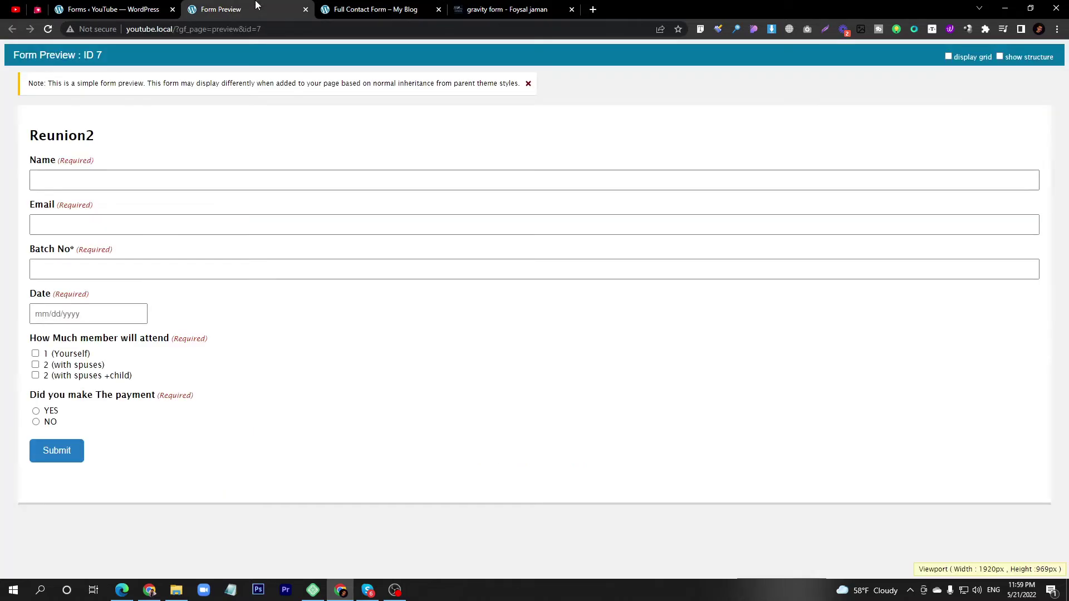
drag(36, 161, 63, 408)
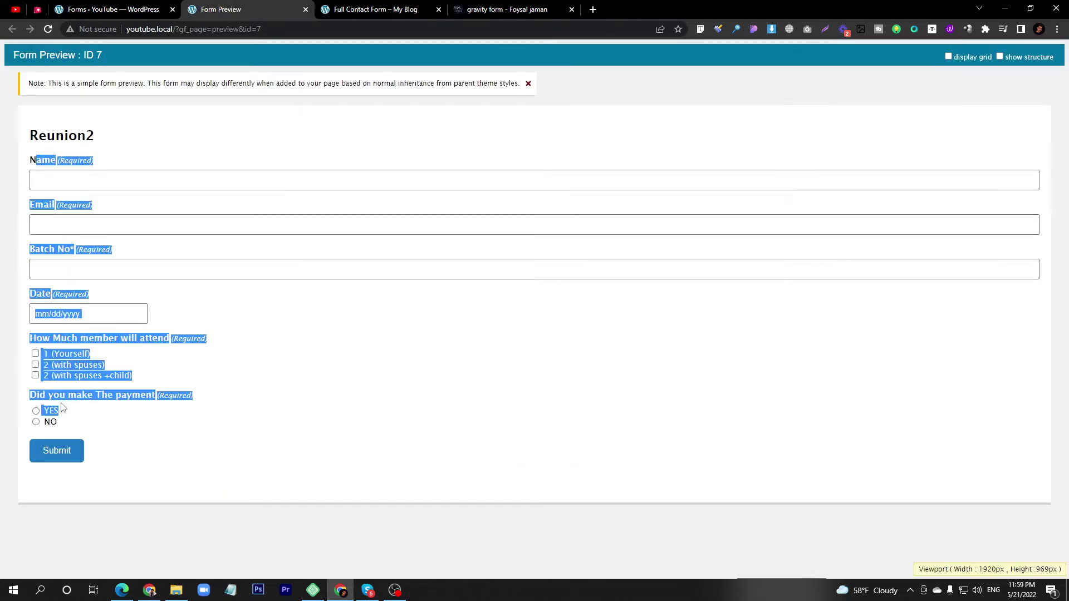
click(153, 197)
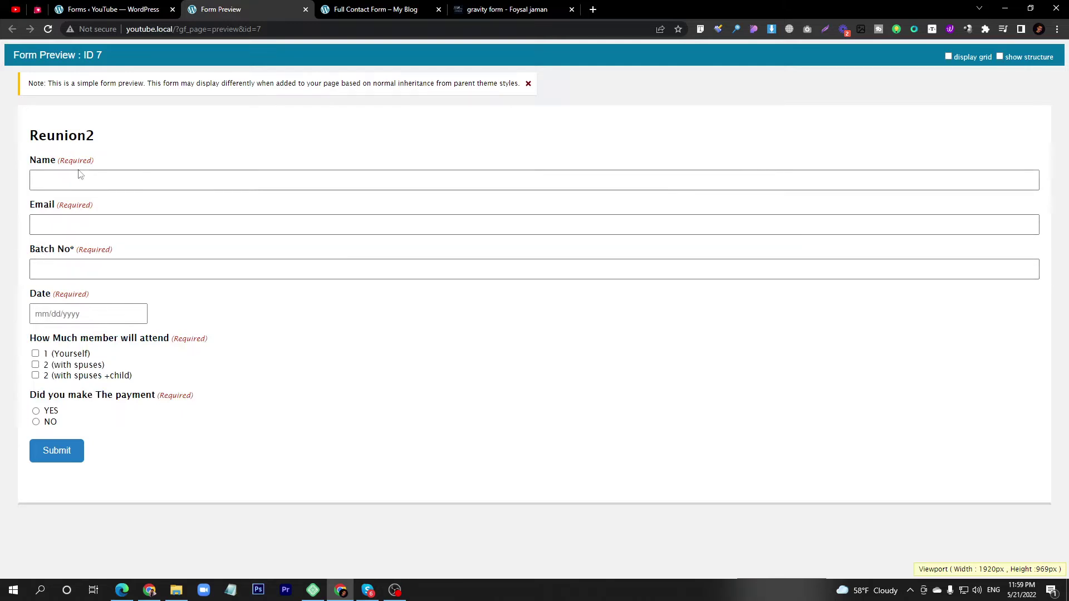
In the form preview, set the date to 05/19/2022, check "1 (Yourself)" and "2 (with spuses)", and choose NO for payment
key(Tab)
key(Tab)
key(Tab)
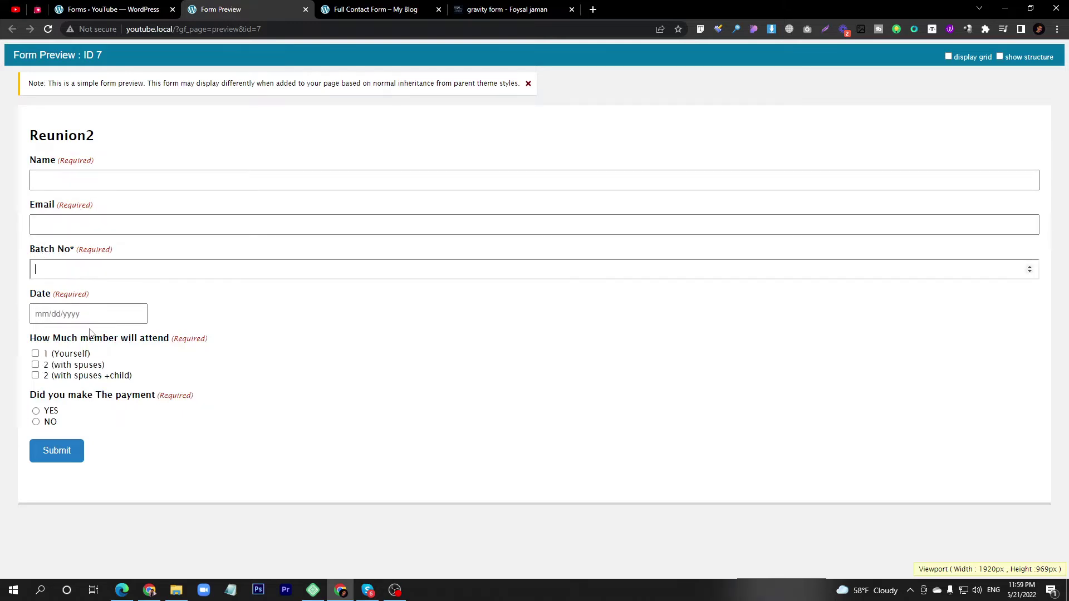
click(168, 452)
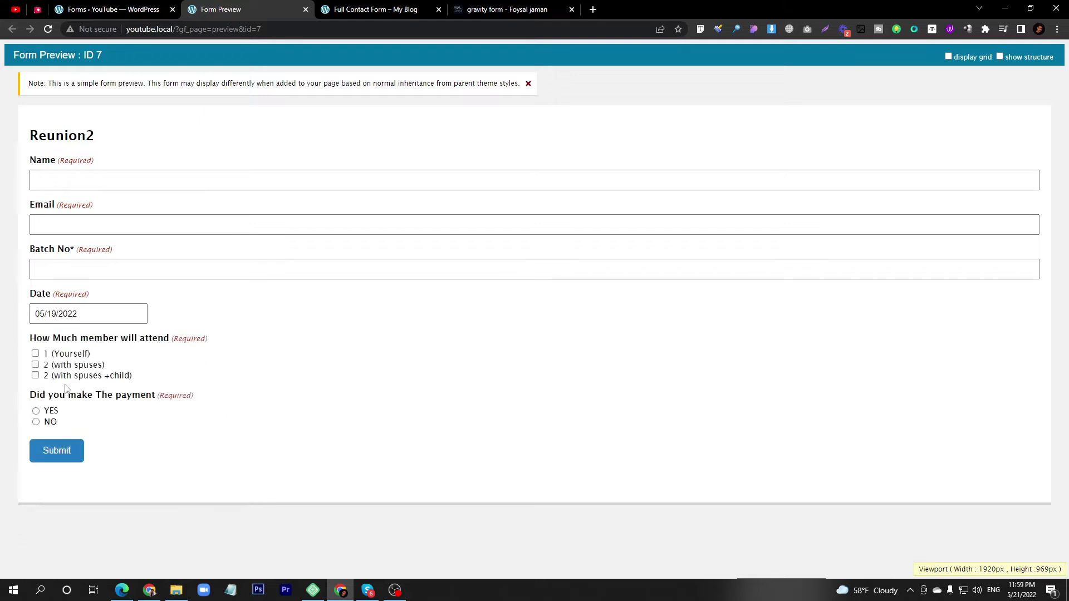
click(35, 364)
click(36, 353)
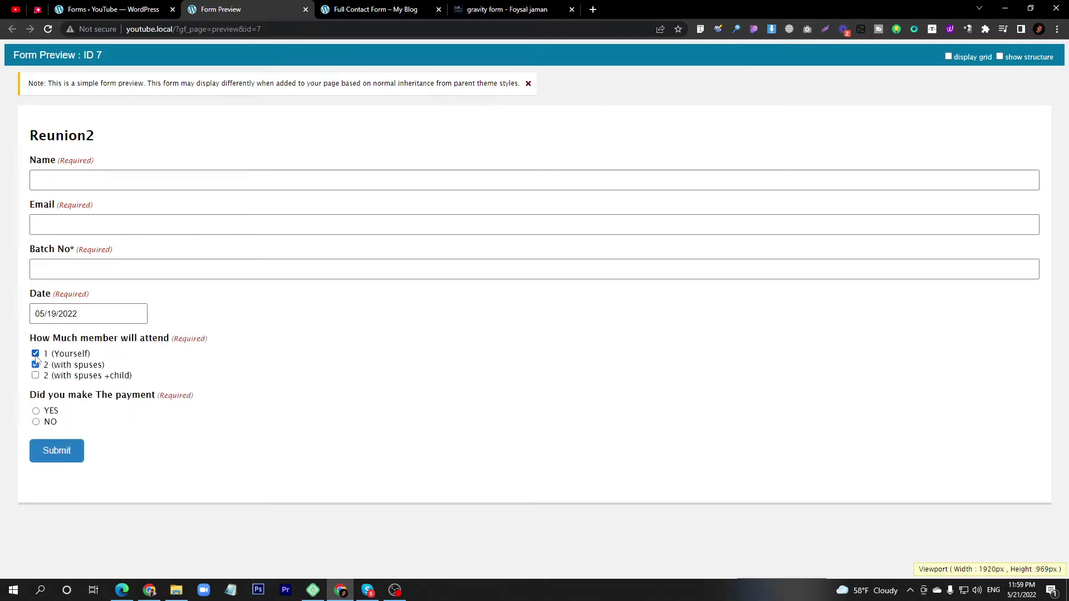
click(36, 421)
click(36, 422)
Fill in the attendee's name and e-mail, enter batch number 112, and submit the test entry
click(139, 9)
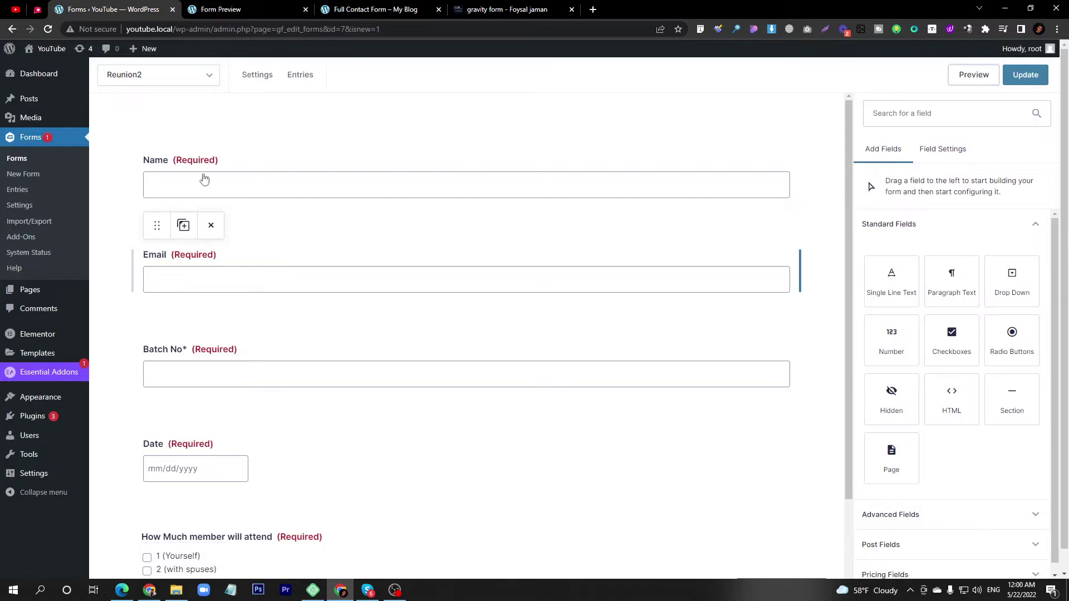
key(ctrl+Tab)
click(111, 181)
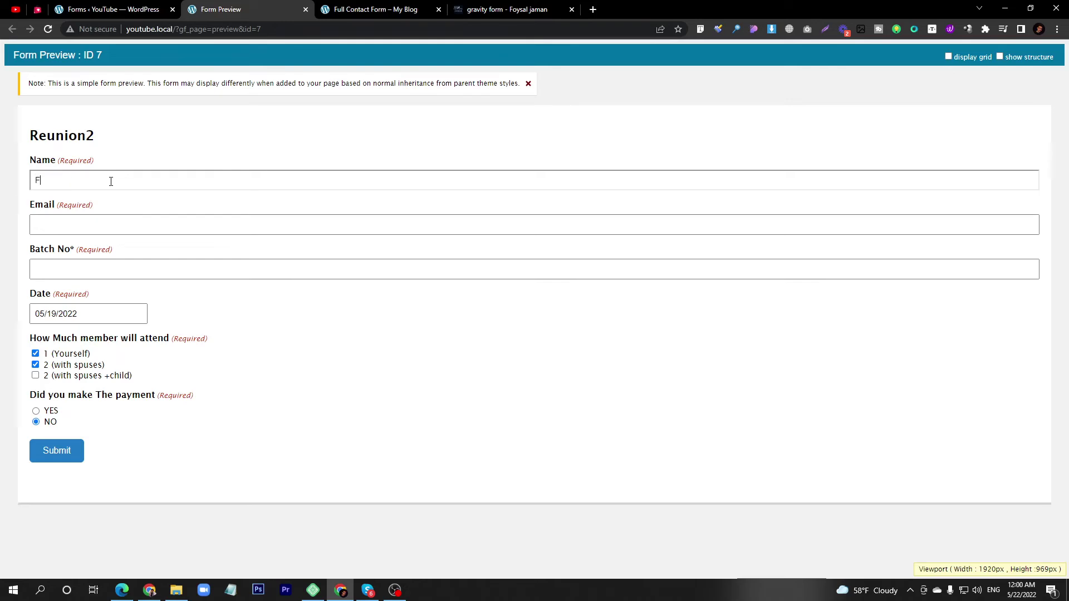
text(Foysal)
key(Tab)
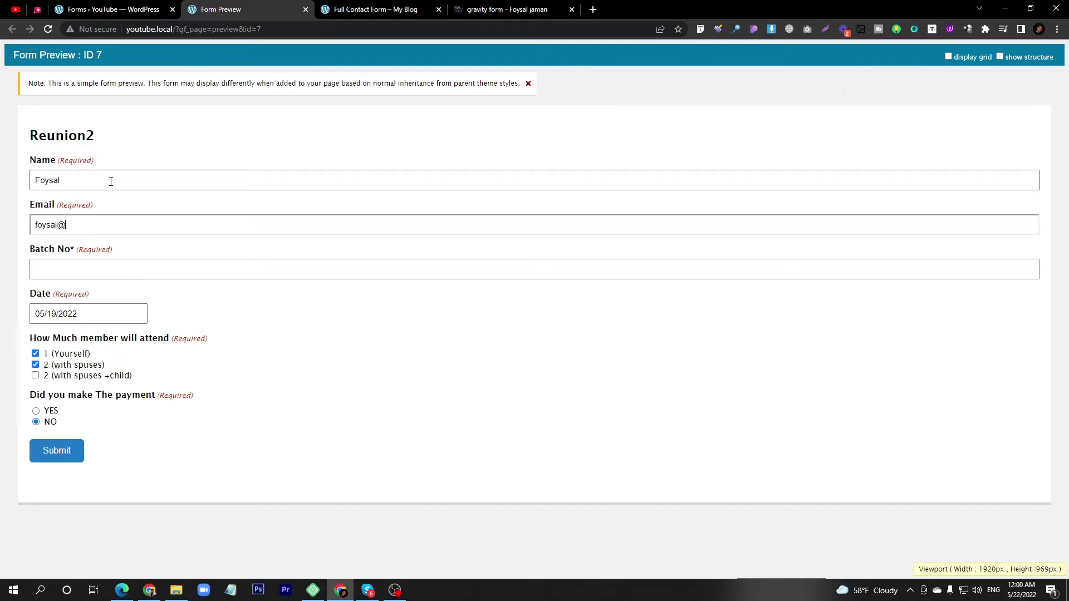
key(Tab)
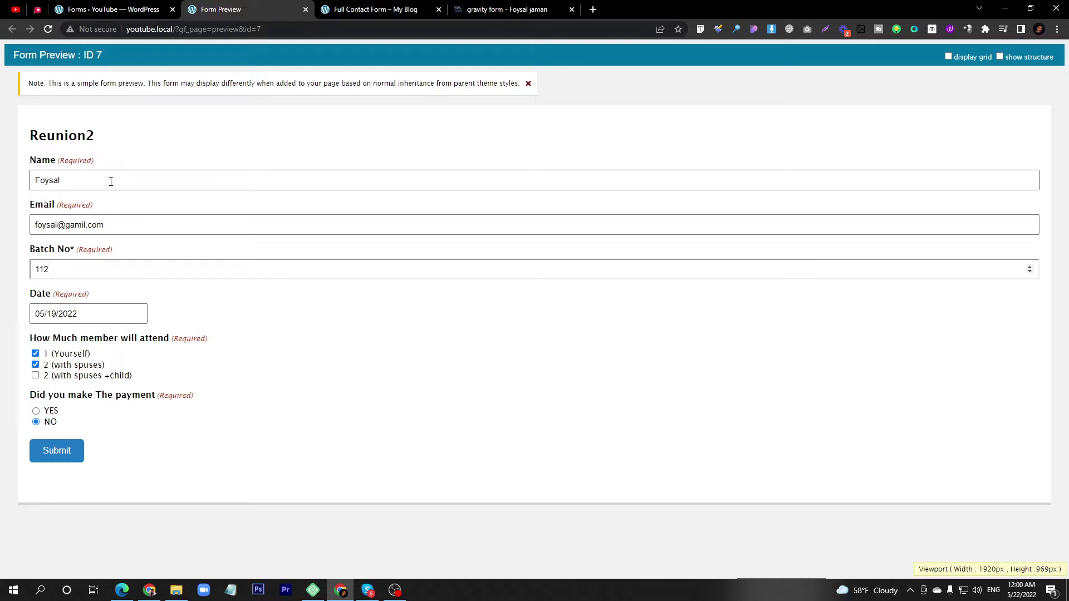
click(58, 452)
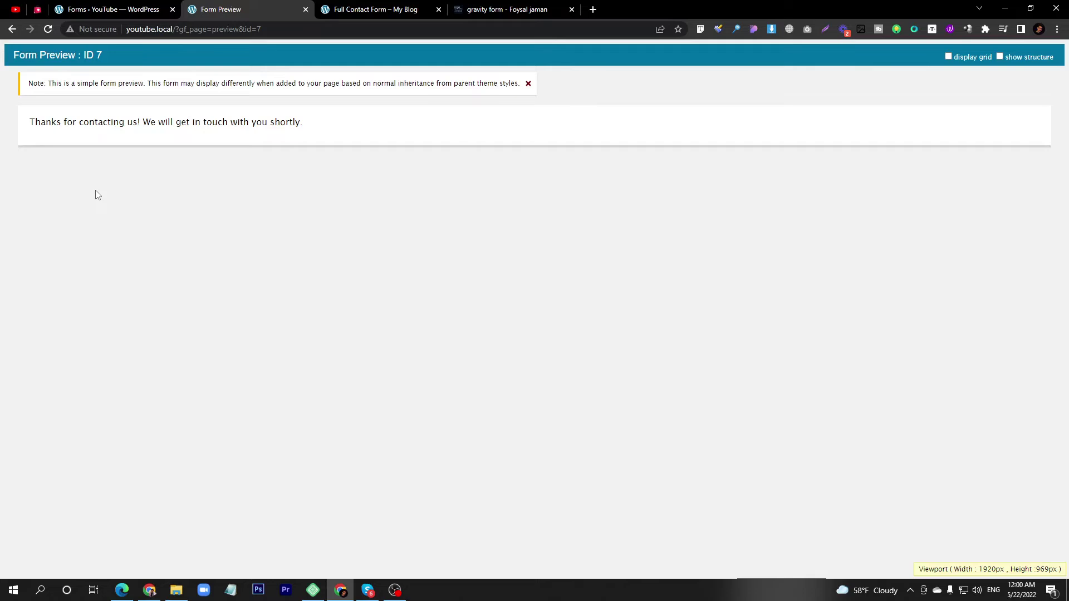
Open the Reunion2 form's PDF settings in the form editor and start adding a new PDF
click(139, 8)
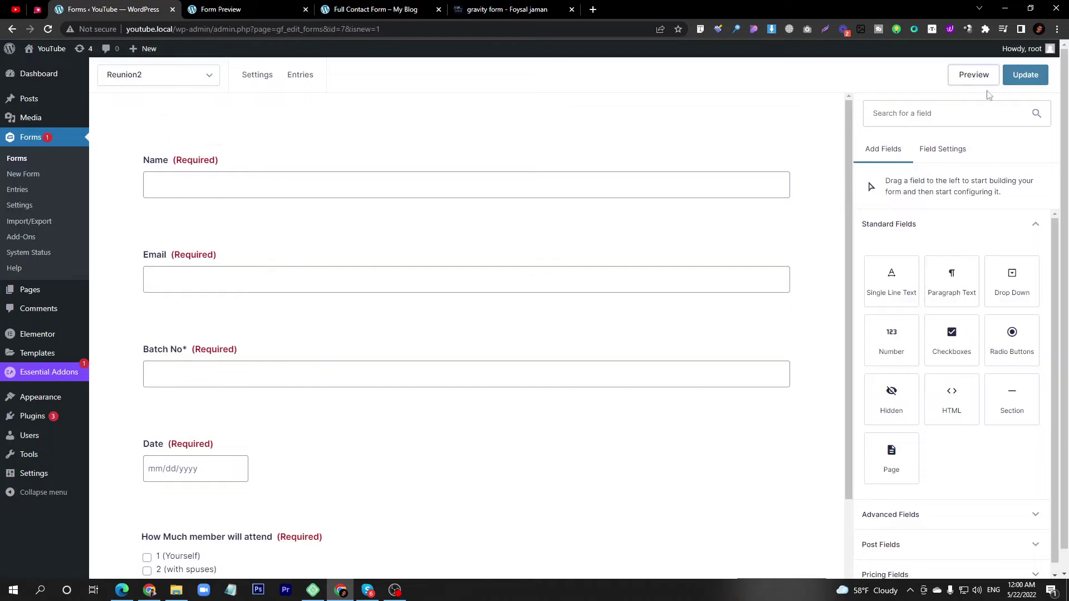
mouse_move(251, 83)
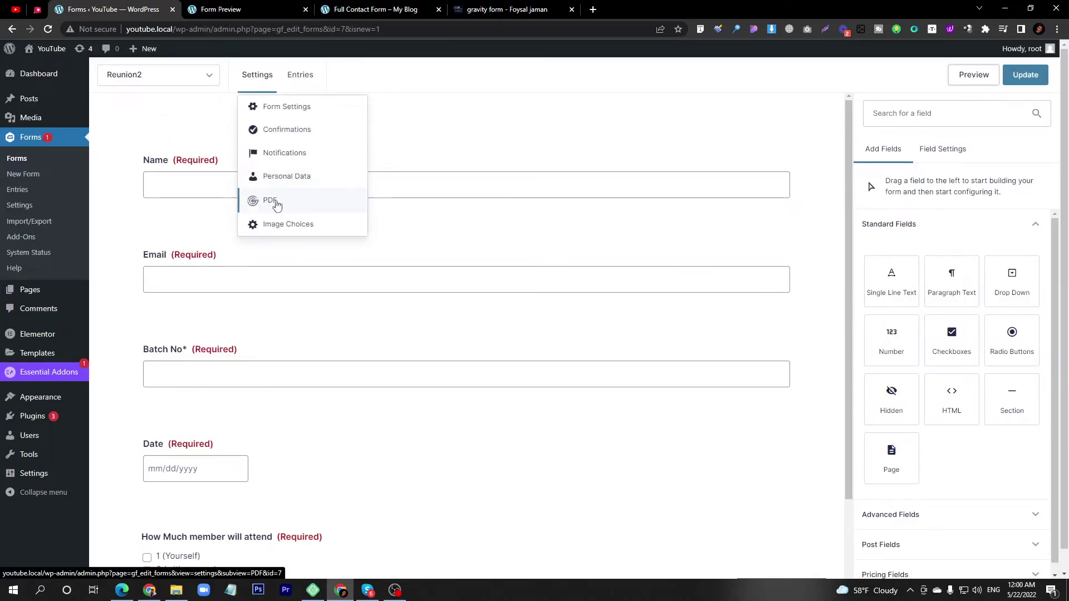
mouse_move(48, 419)
click(274, 205)
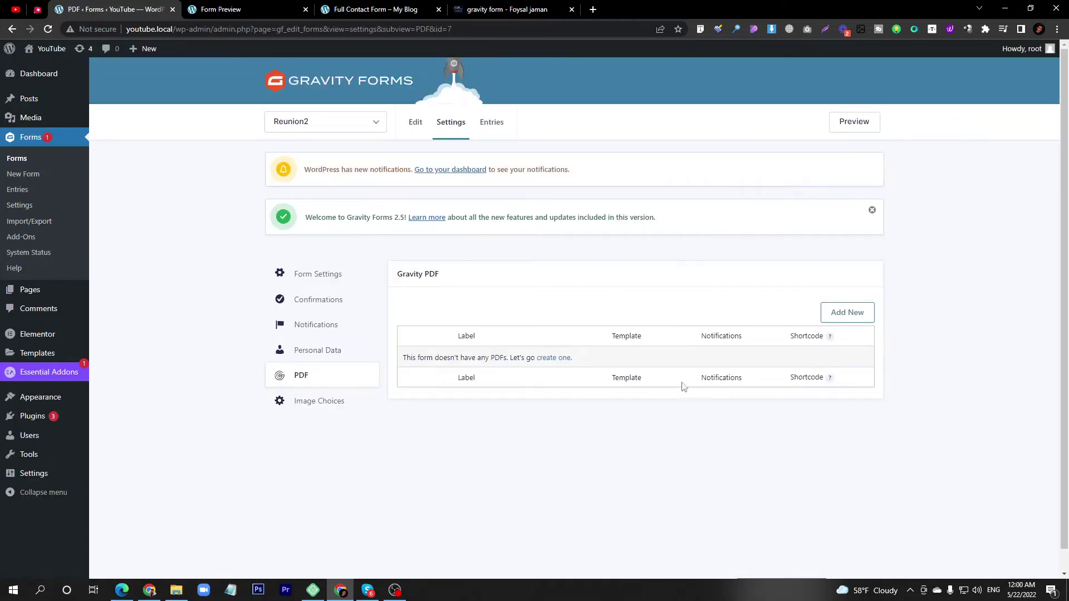
click(847, 312)
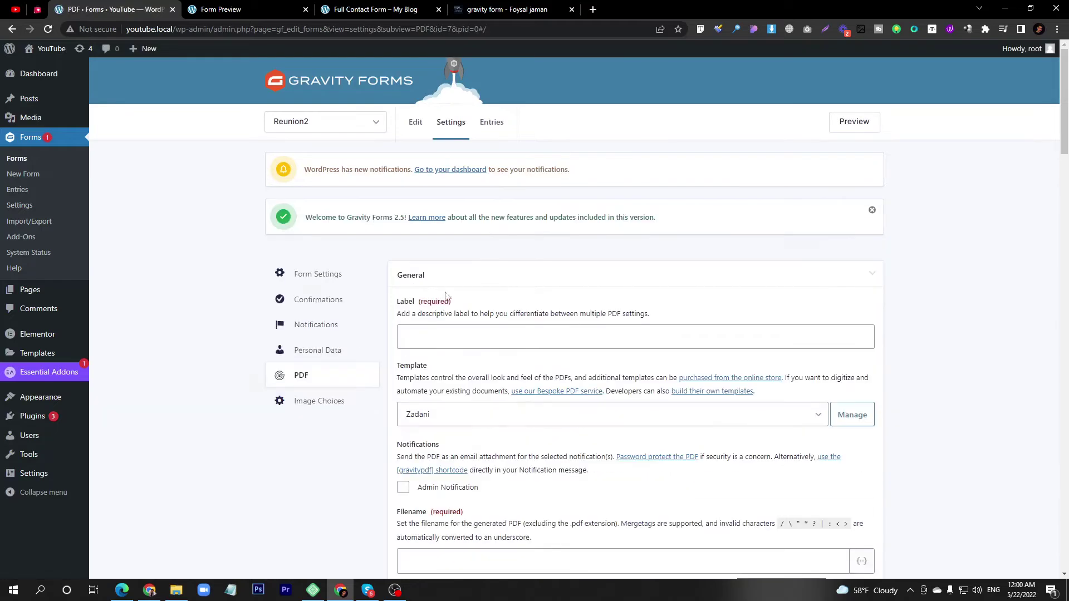
Label the new PDF "Reunion Form"
click(445, 338)
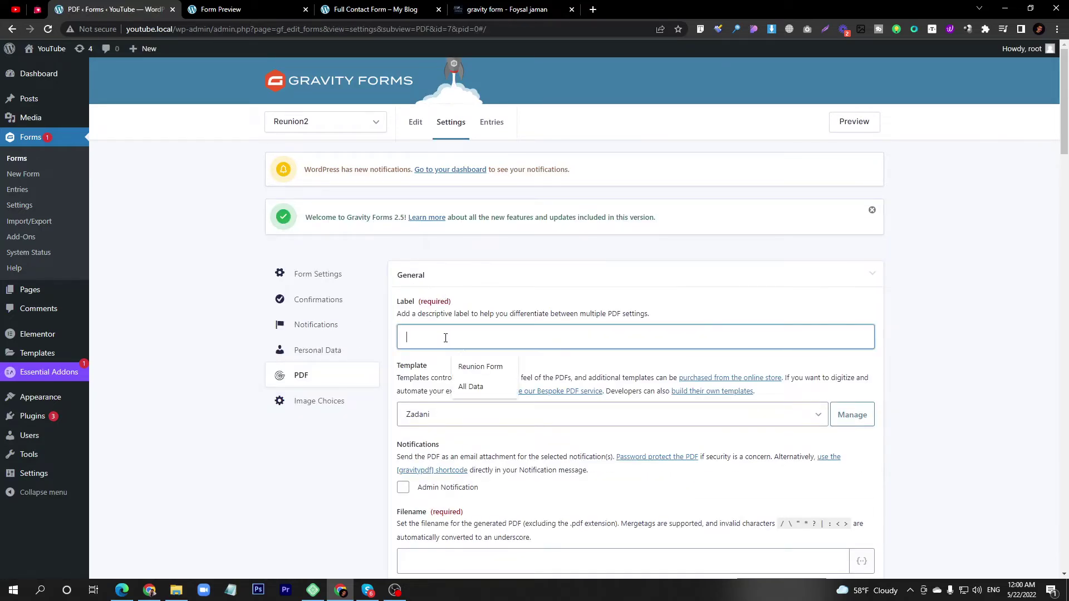
click(465, 363)
scroll(717, 336, down, 2)
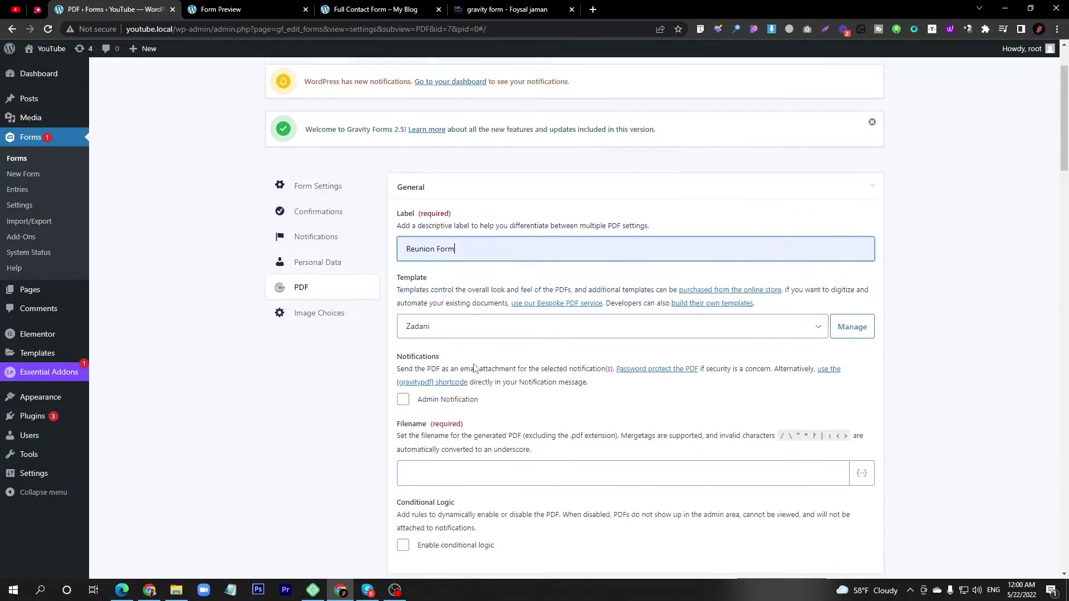
Copy the PDF's label "Reunion Form" into the Filename setting
click(439, 451)
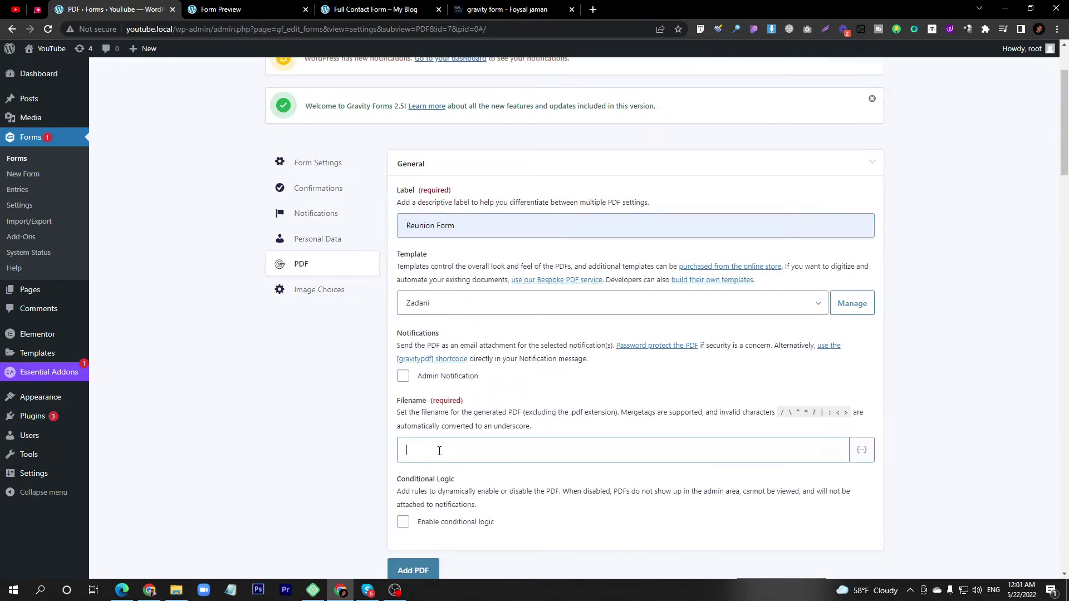
key(ctrl+Tab)
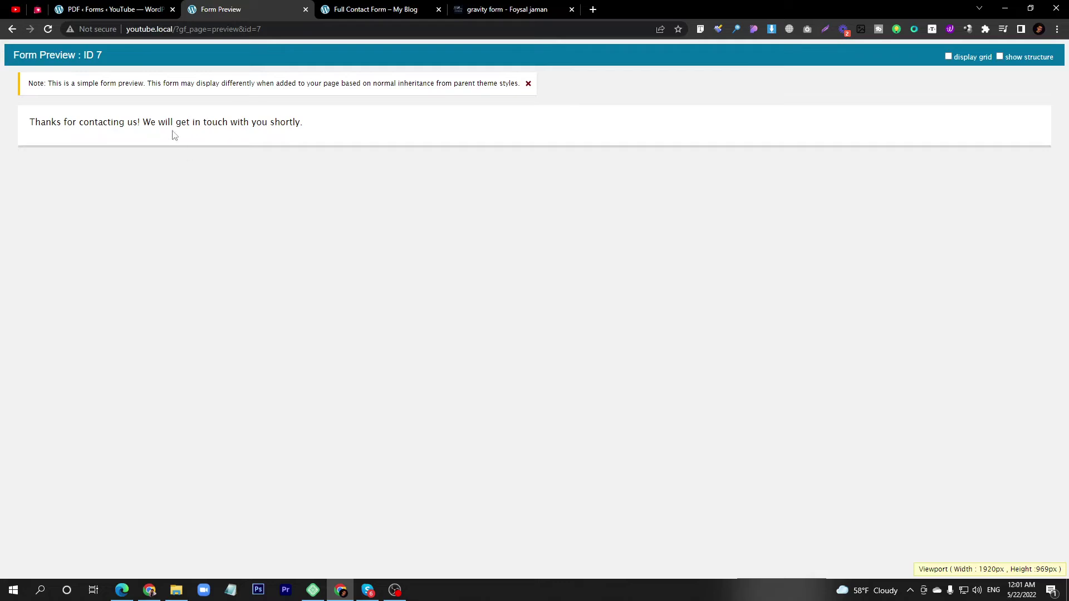
click(112, 10)
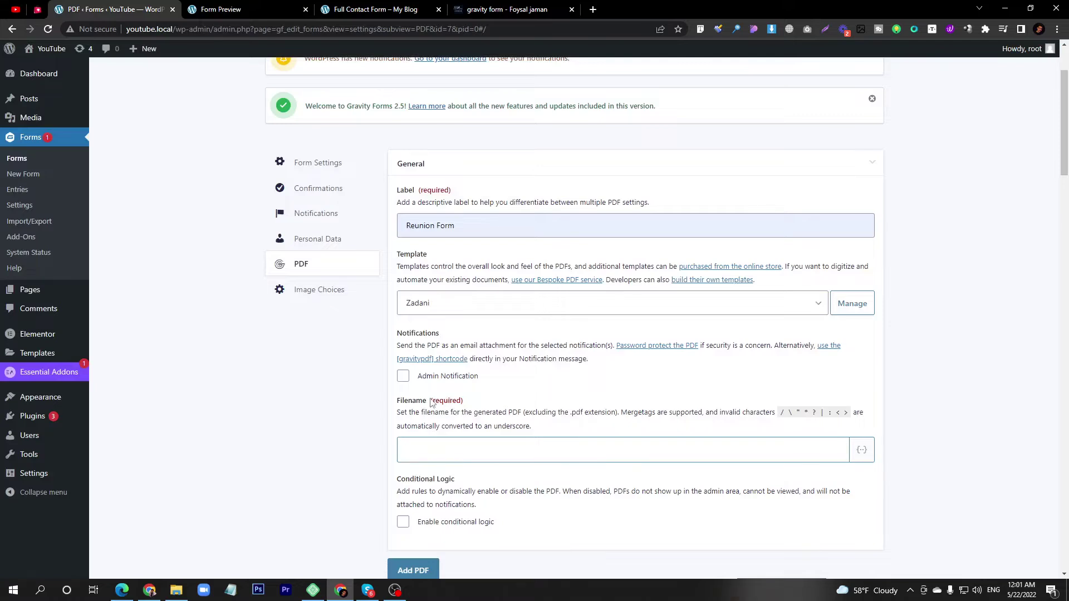
click(431, 226)
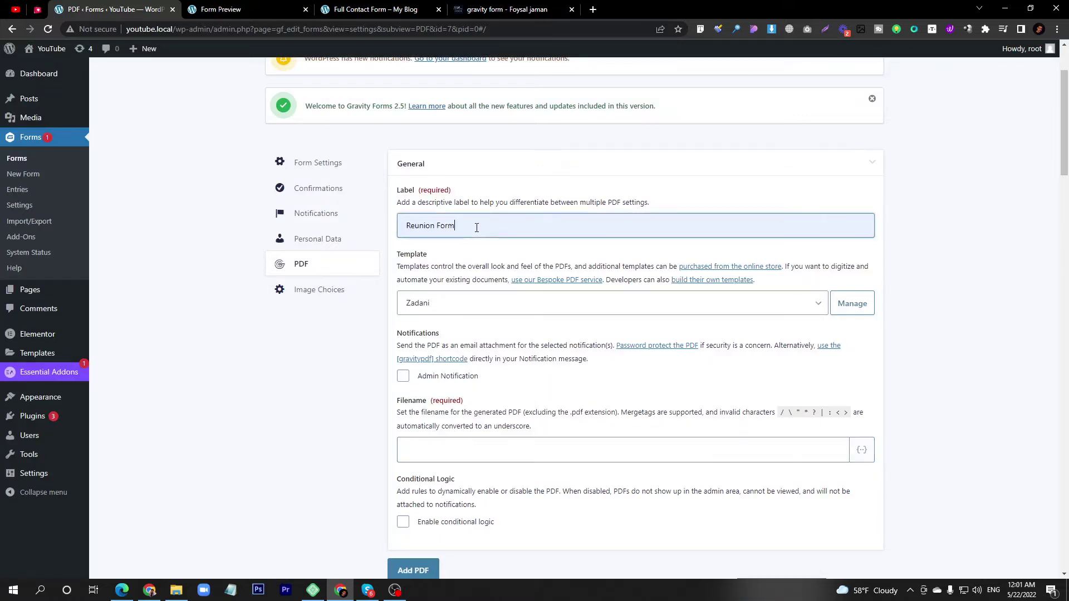
key(ctrl+a)
key(ctrl+c)
click(454, 450)
key(ctrl+v)
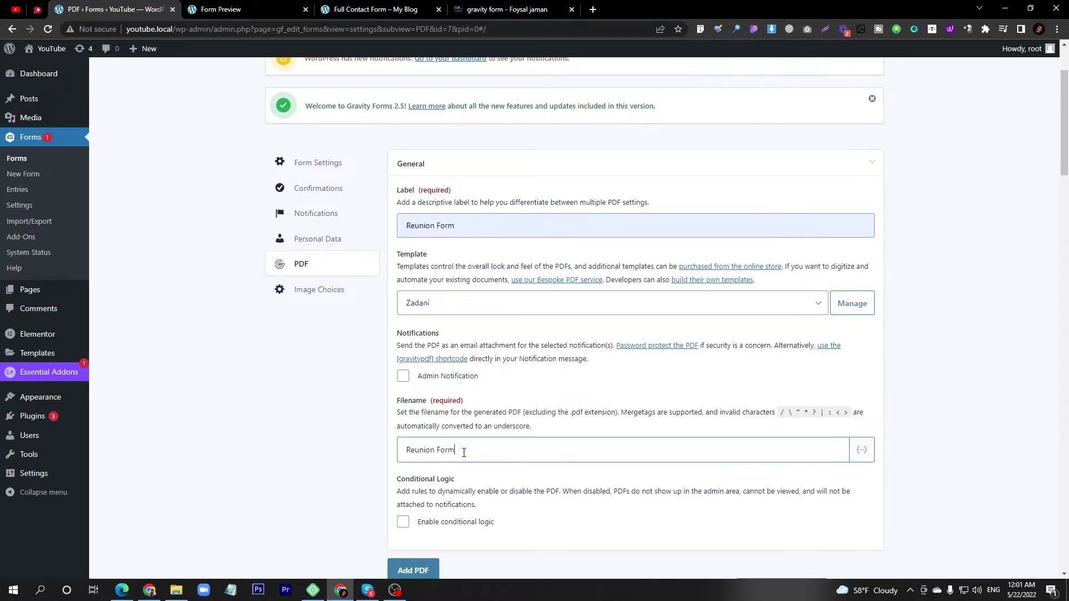
Look through the new PDF's appearance and template options, and place the cursor in the page header text
scroll(463, 452, down, 4)
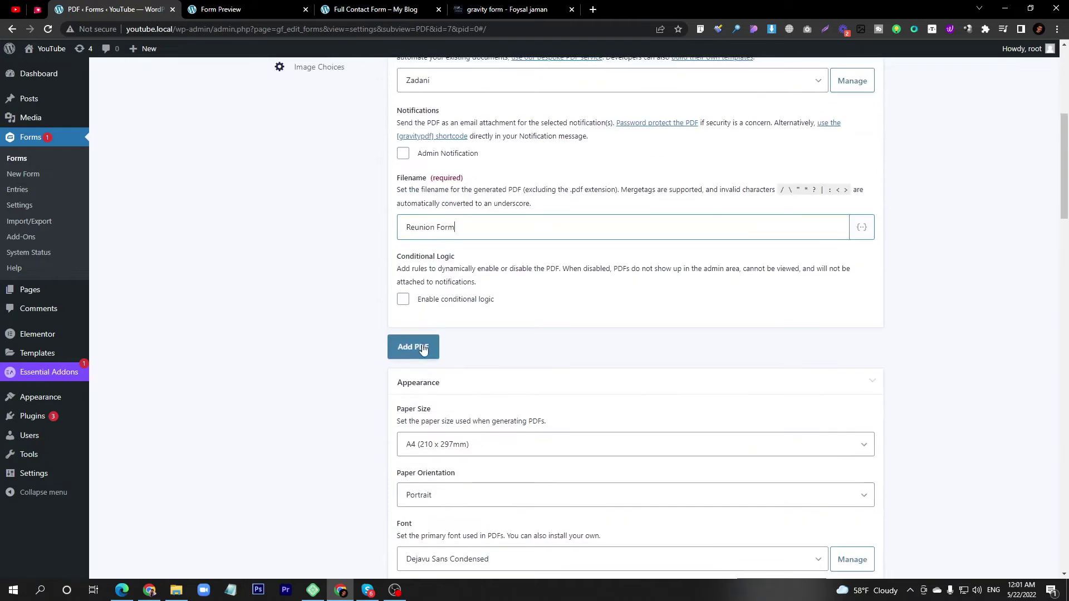
scroll(429, 300, down, 7)
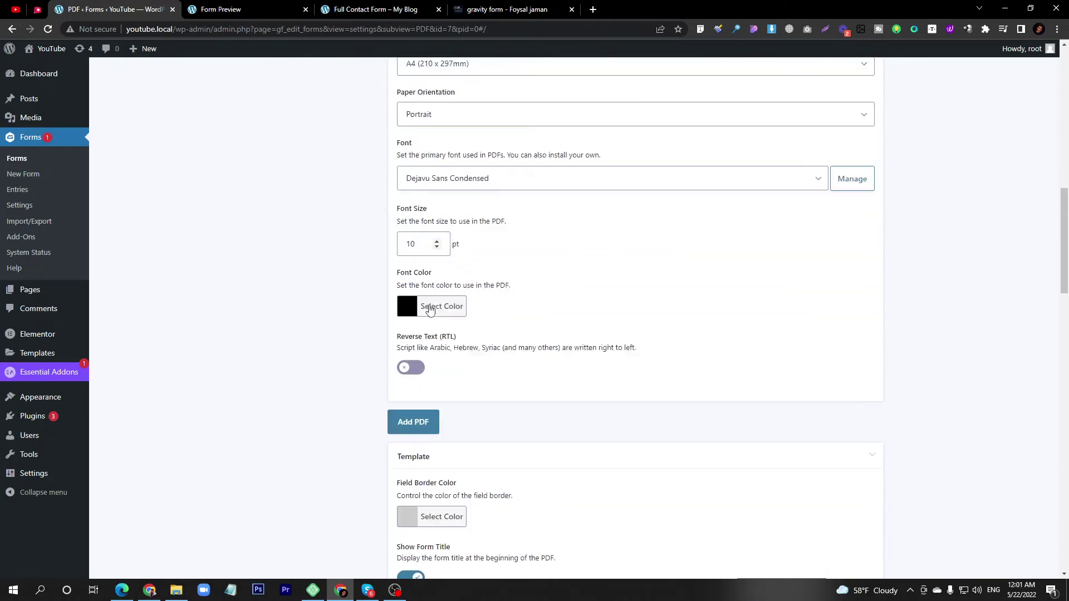
scroll(426, 412, up, 5)
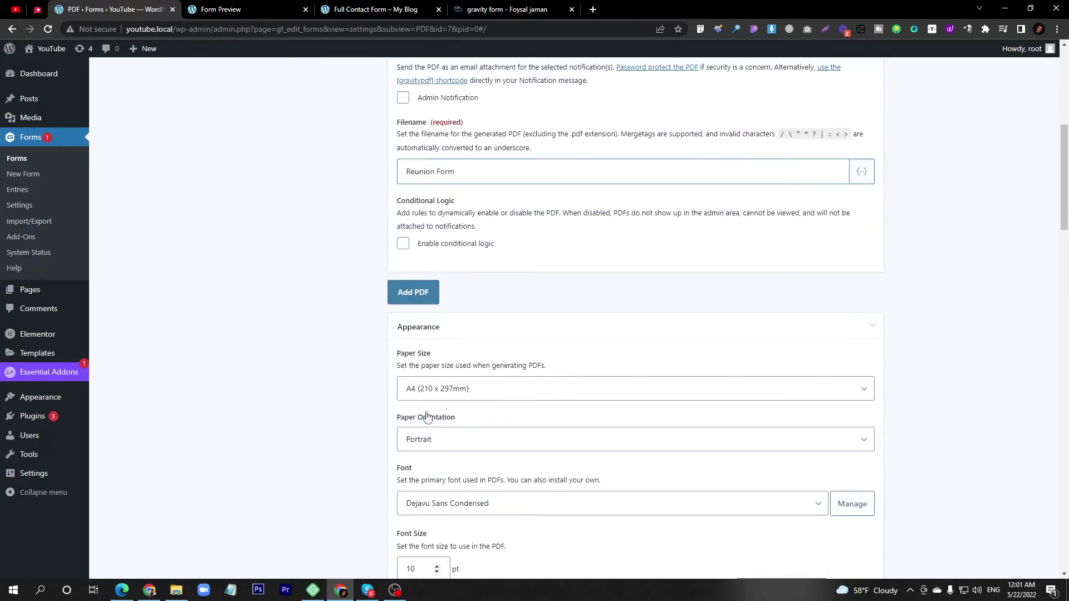
scroll(427, 416, down, 4)
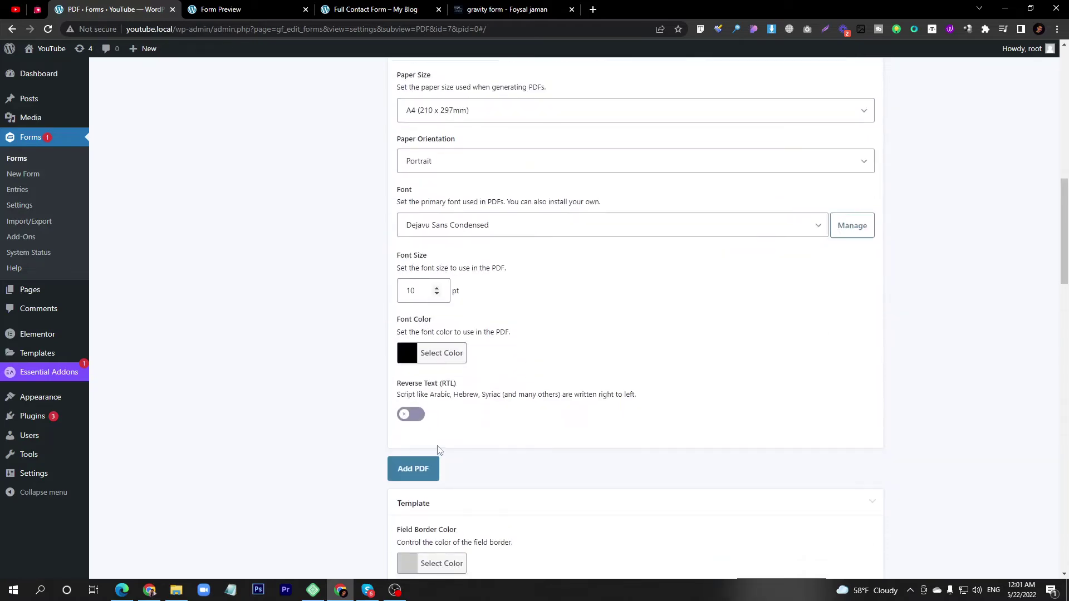
scroll(439, 437, down, 6)
scroll(438, 437, down, 11)
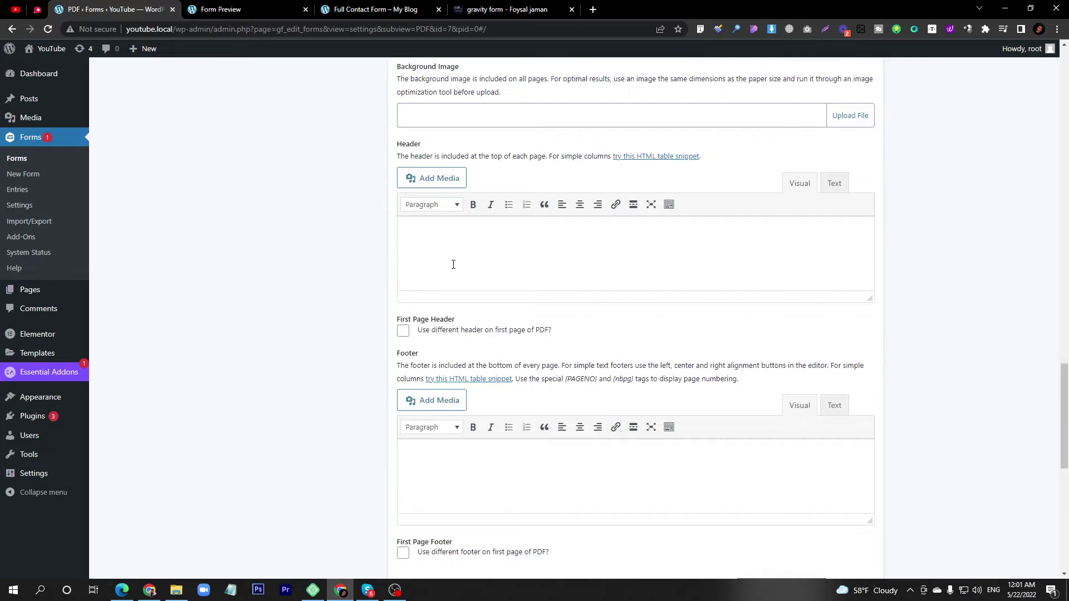
click(480, 250)
Return the form preview to the filled-in Reunion2 form and review its name, e-mail and batch number entries
key(ctrl+Tab)
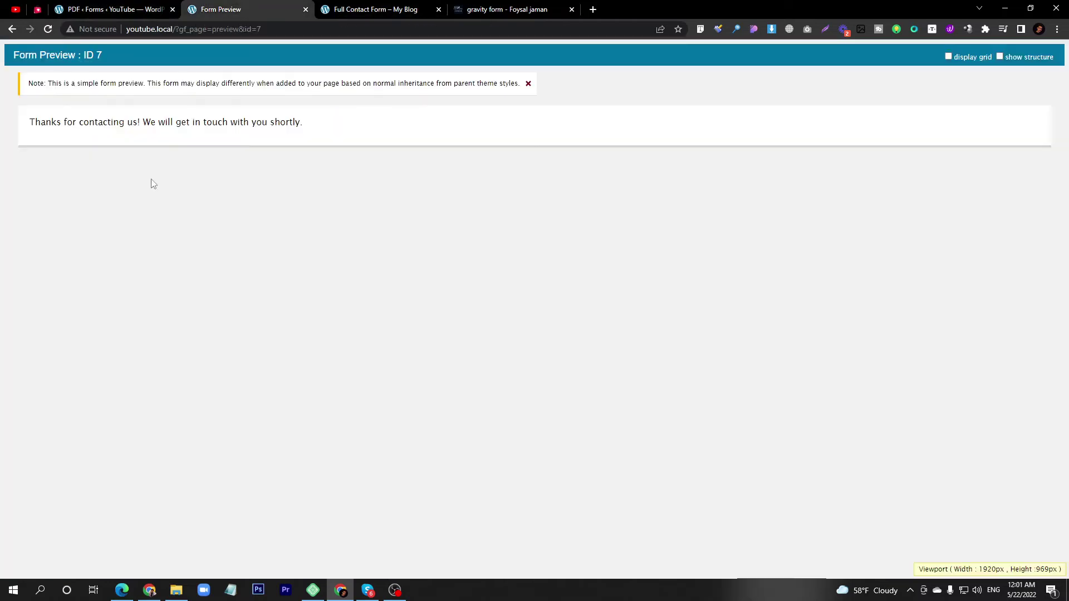
click(9, 26)
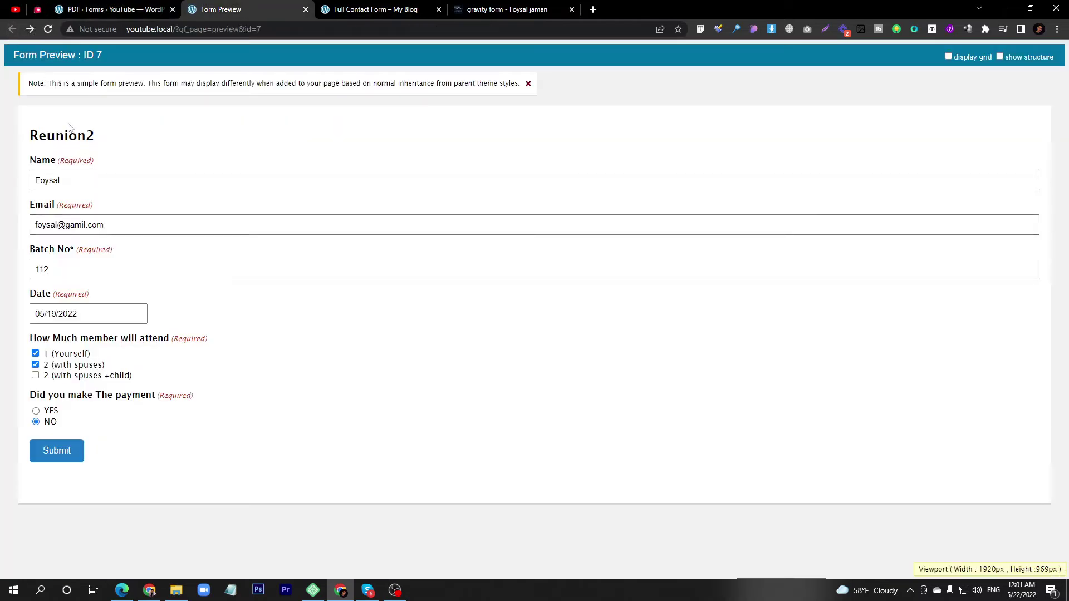
drag(160, 195, 29, 171)
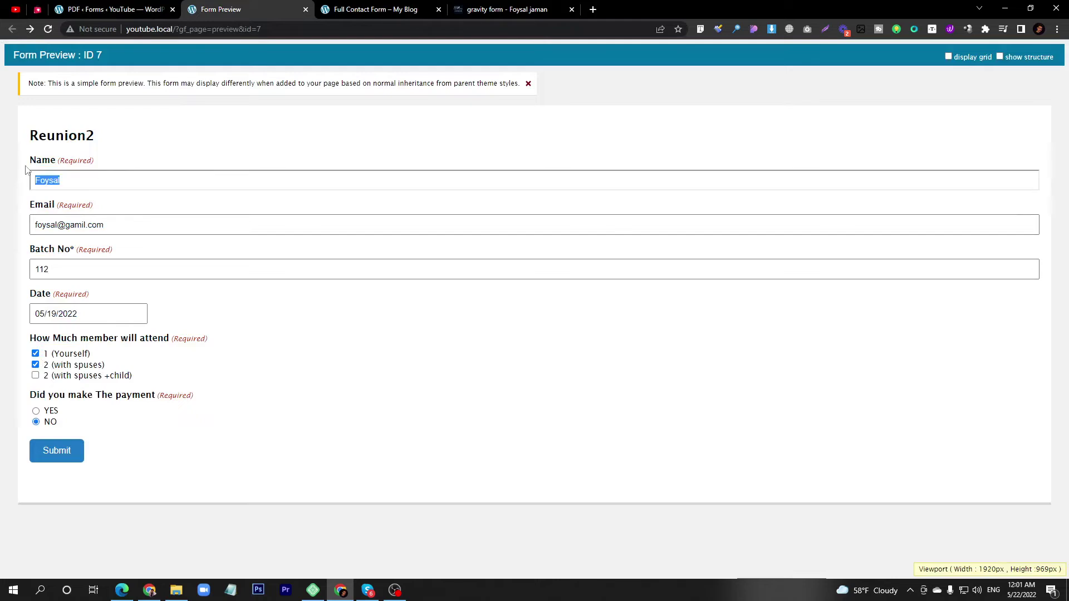
key(Tab)
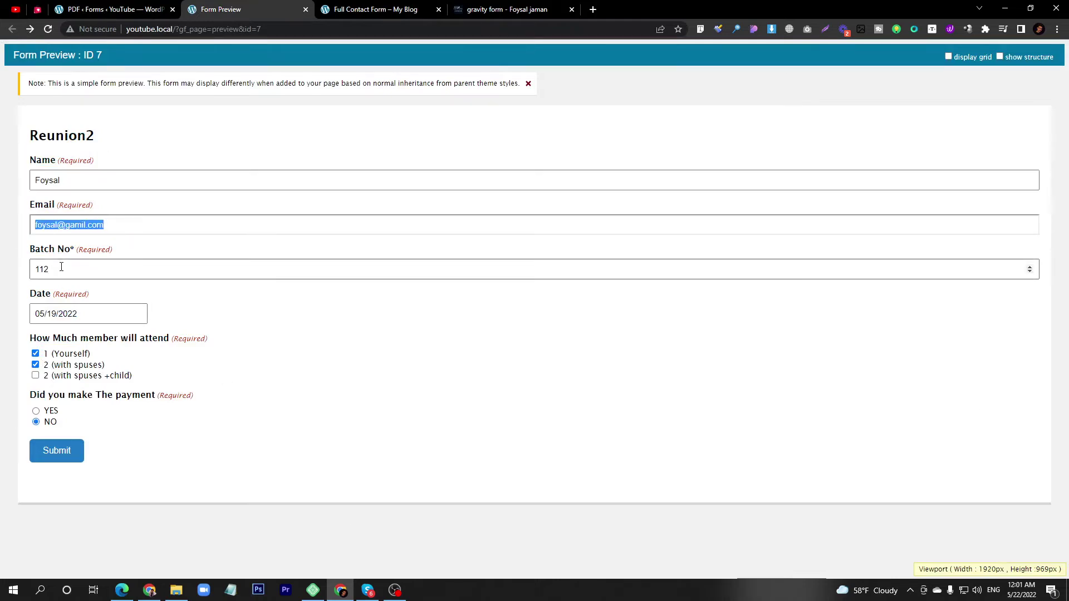
key(Tab)
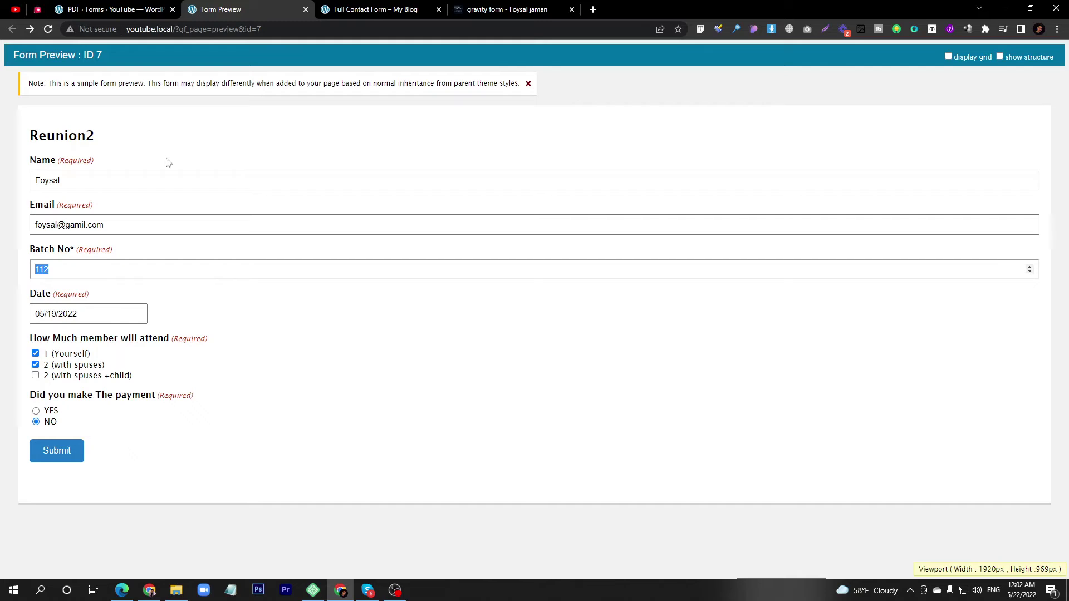
Back in the PDF settings, insert the brand-alessi image from the media library into the header and centre it
click(132, 17)
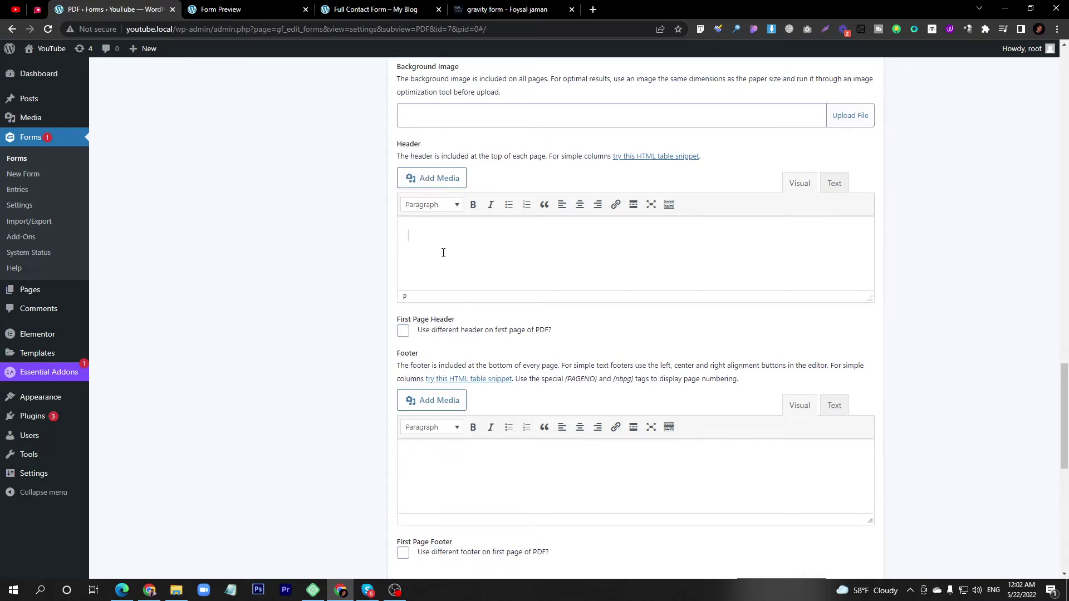
click(440, 178)
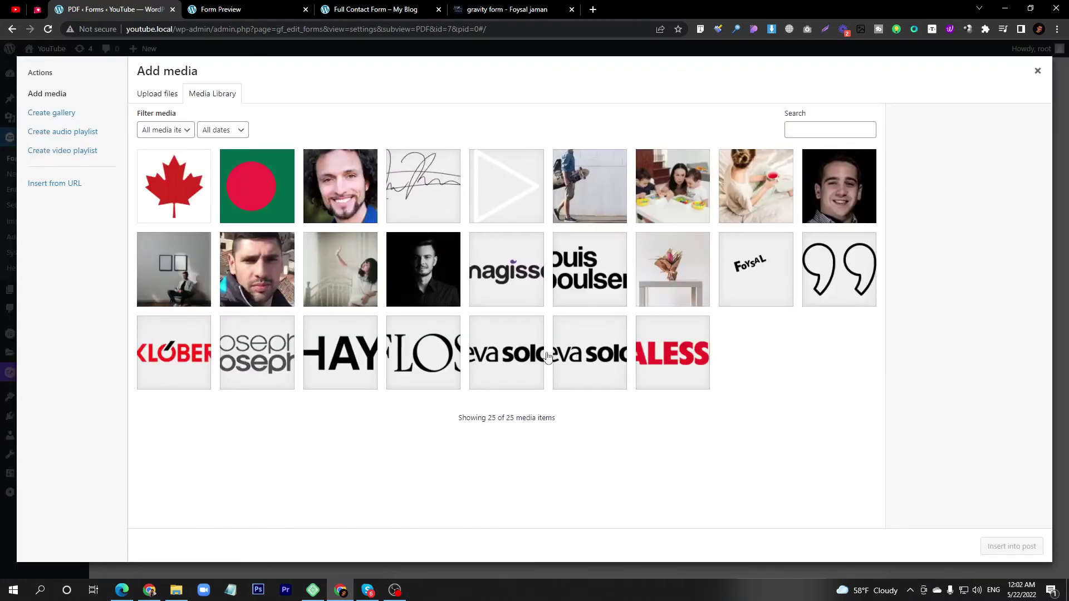
click(667, 359)
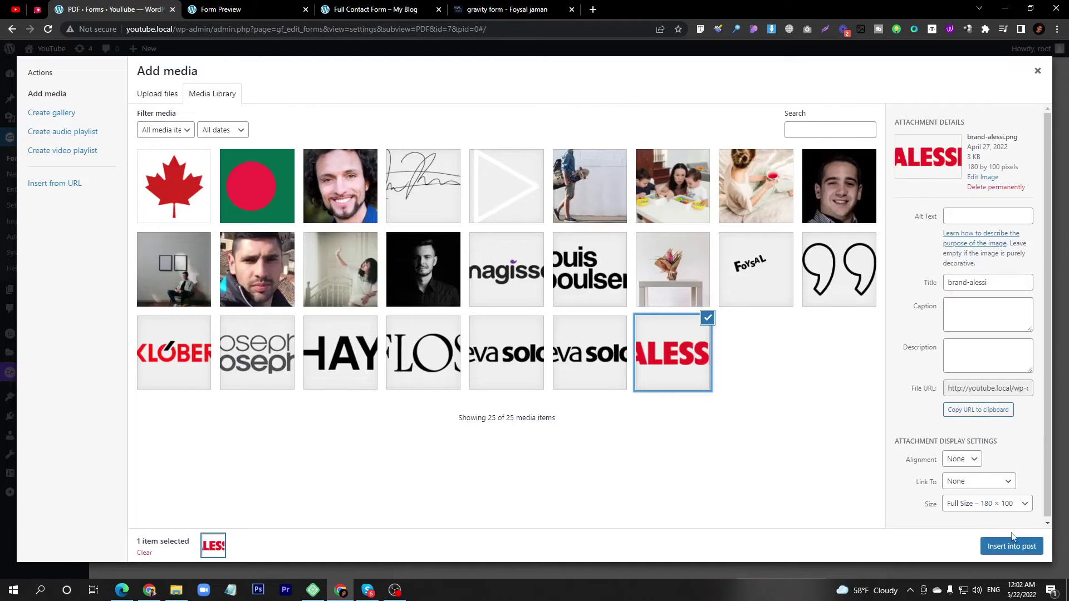
click(1012, 545)
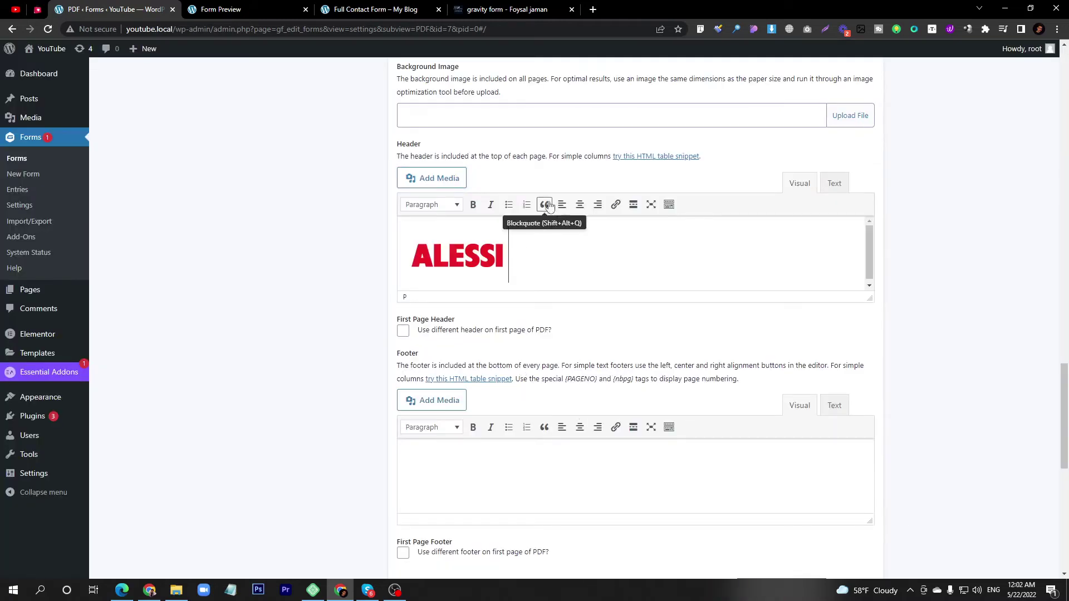
click(580, 205)
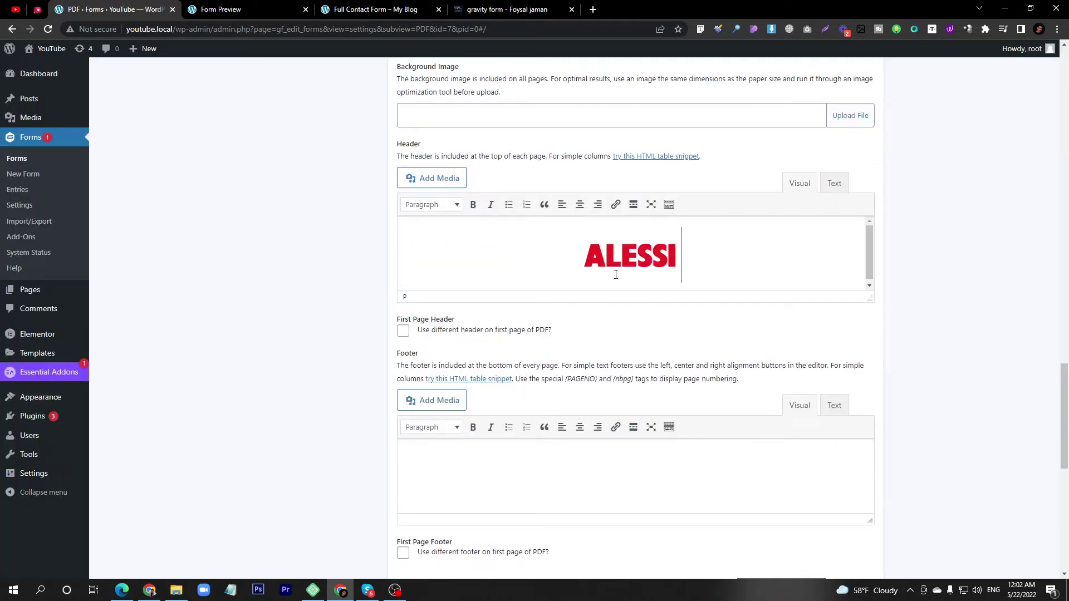
Add a centred "Welcome" line below the logo in the PDF header
scroll(638, 260, down, 1)
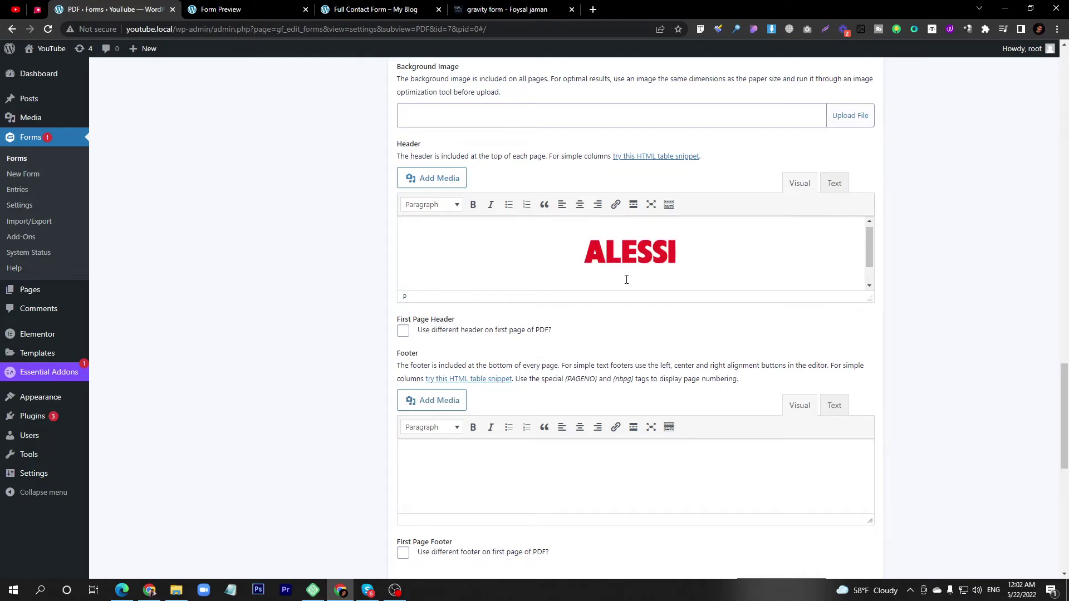
click(627, 276)
click(689, 275)
key(Return)
text(fdf)
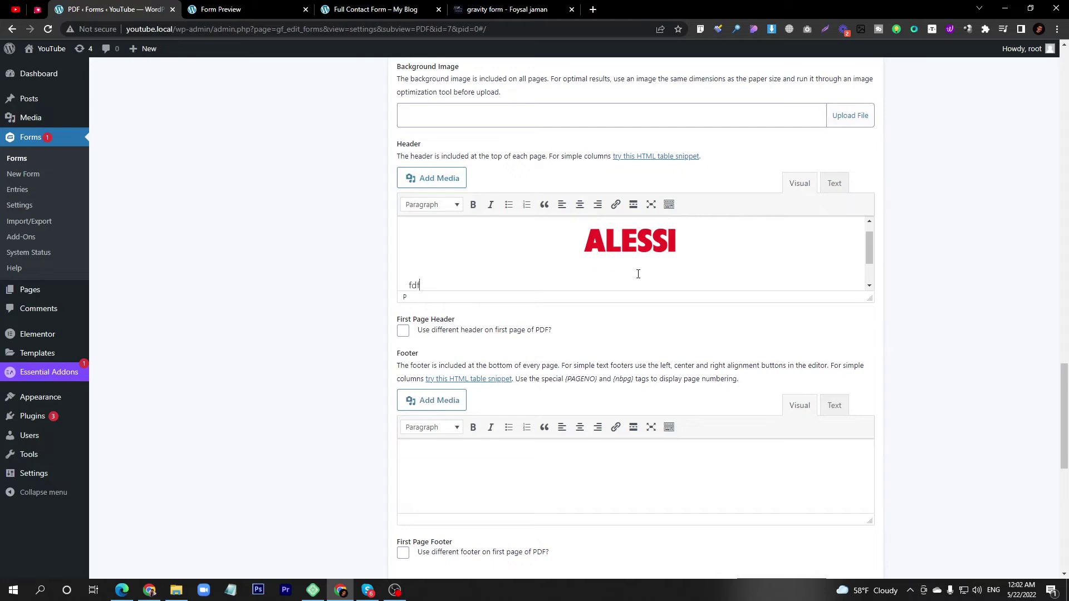
double_click(415, 286)
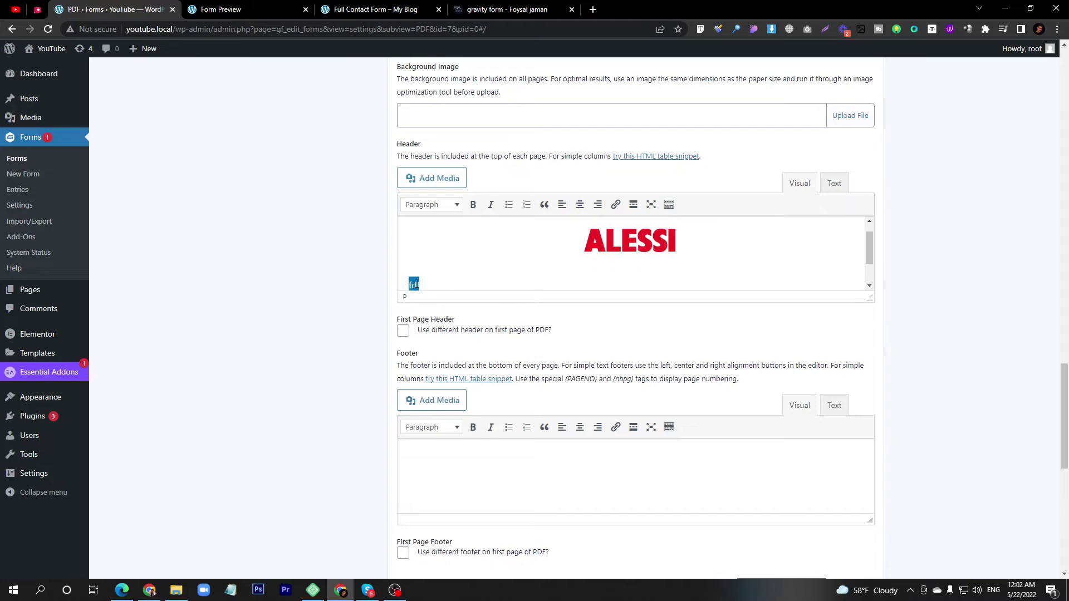
click(579, 206)
text(Welcome)
Insert footer.png from the media library into the PDF footer at Medium size, 300 × 176, and centre it
scroll(604, 317, down, 2)
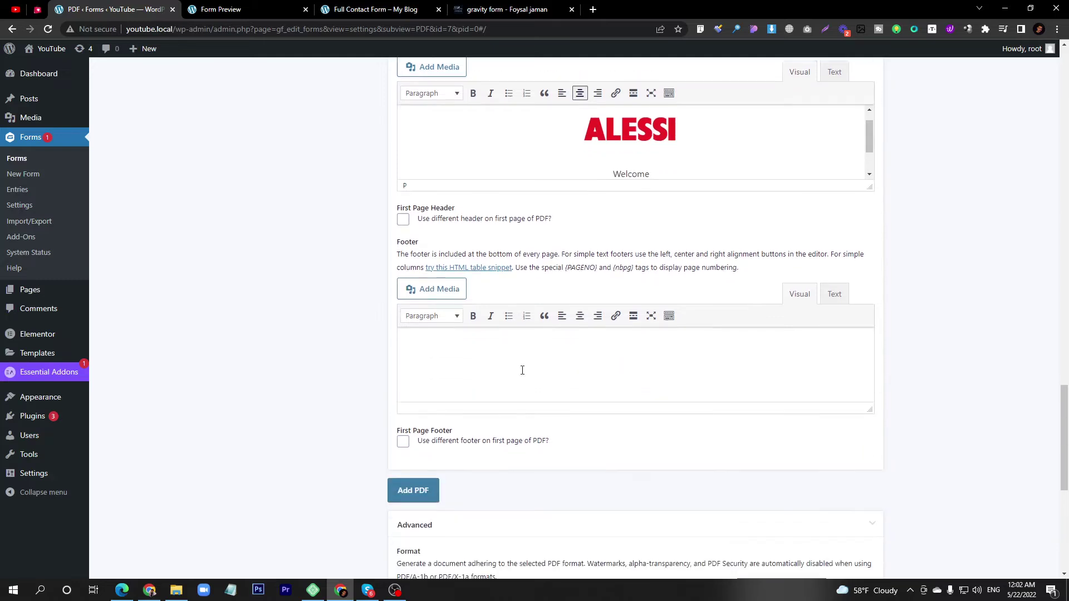
click(438, 297)
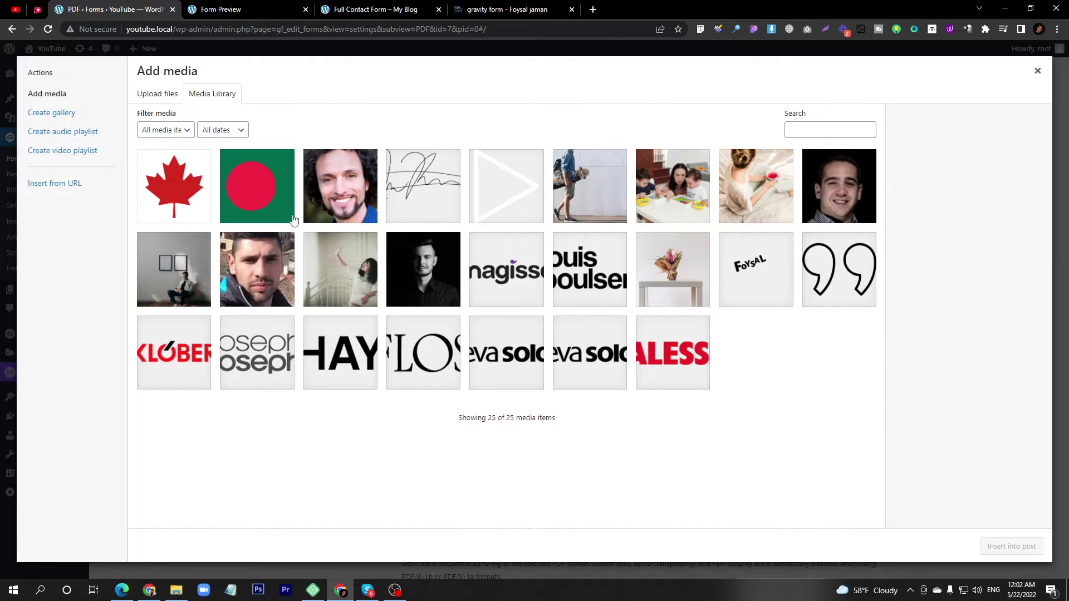
click(193, 295)
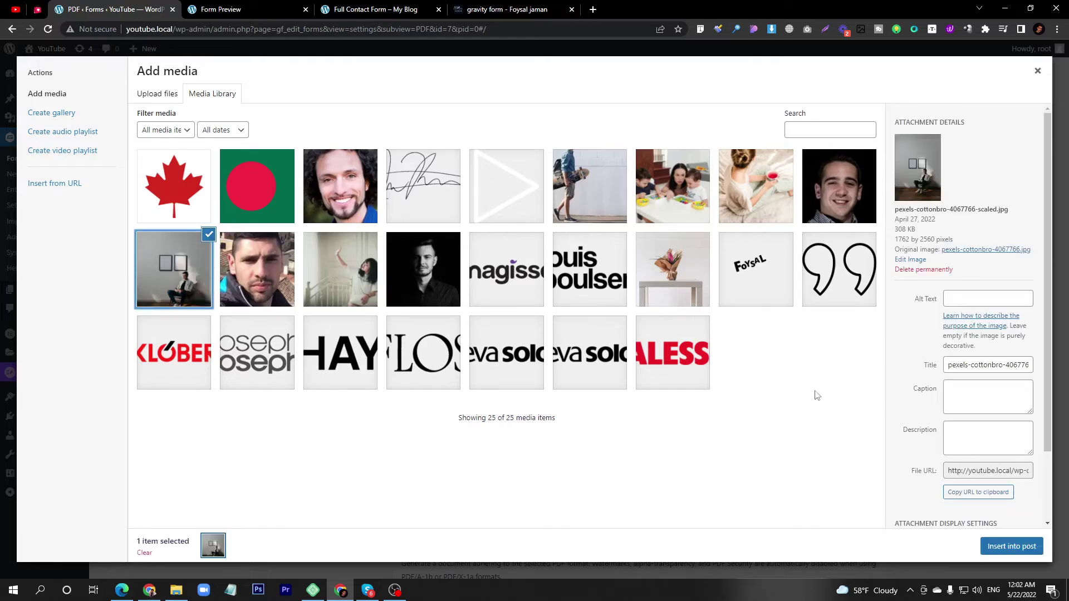
click(678, 293)
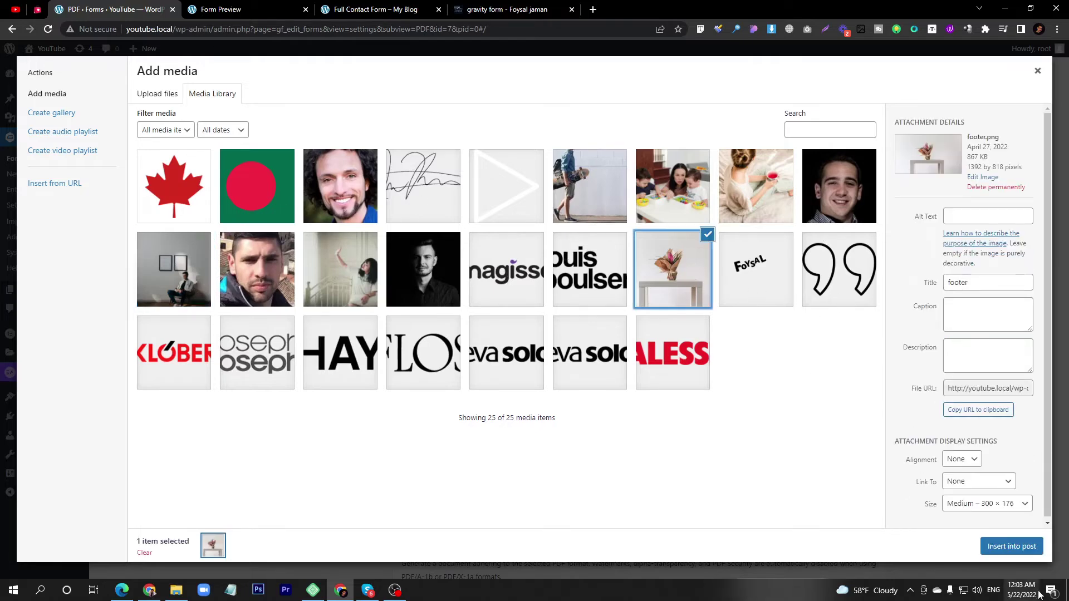
click(1010, 546)
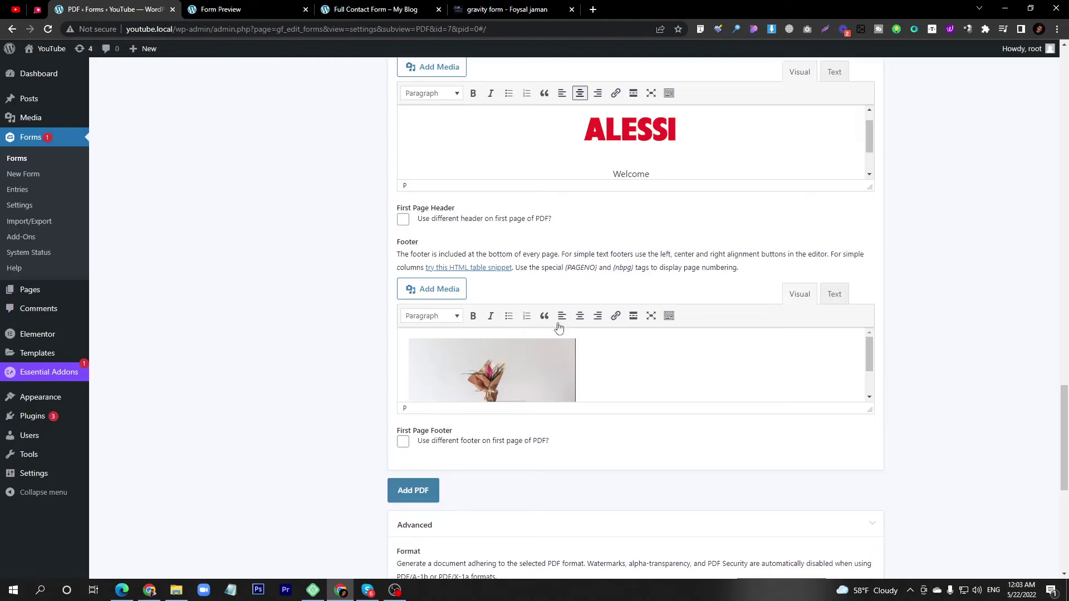
click(580, 316)
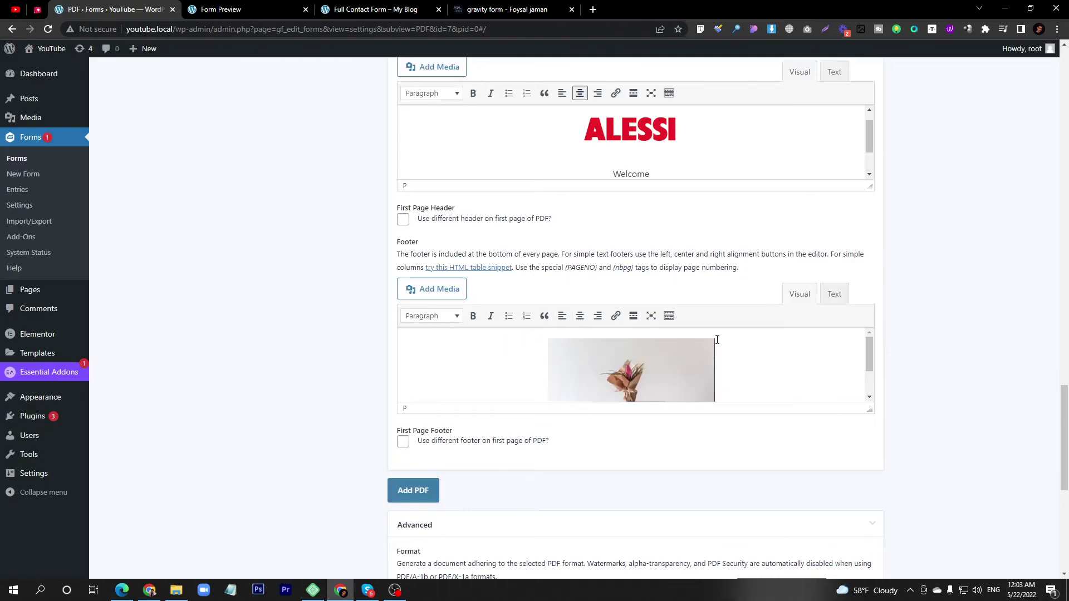
Check the advanced options, save the new PDF configuration, and update it once more
scroll(497, 368, down, 1)
scroll(497, 370, down, 7)
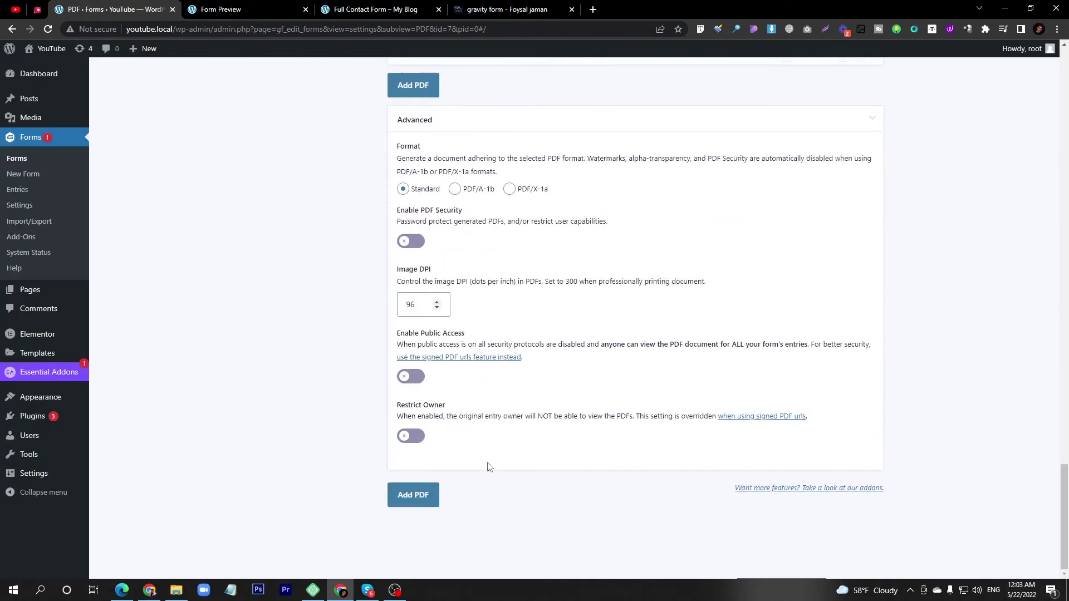
scroll(437, 437, up, 4)
click(415, 315)
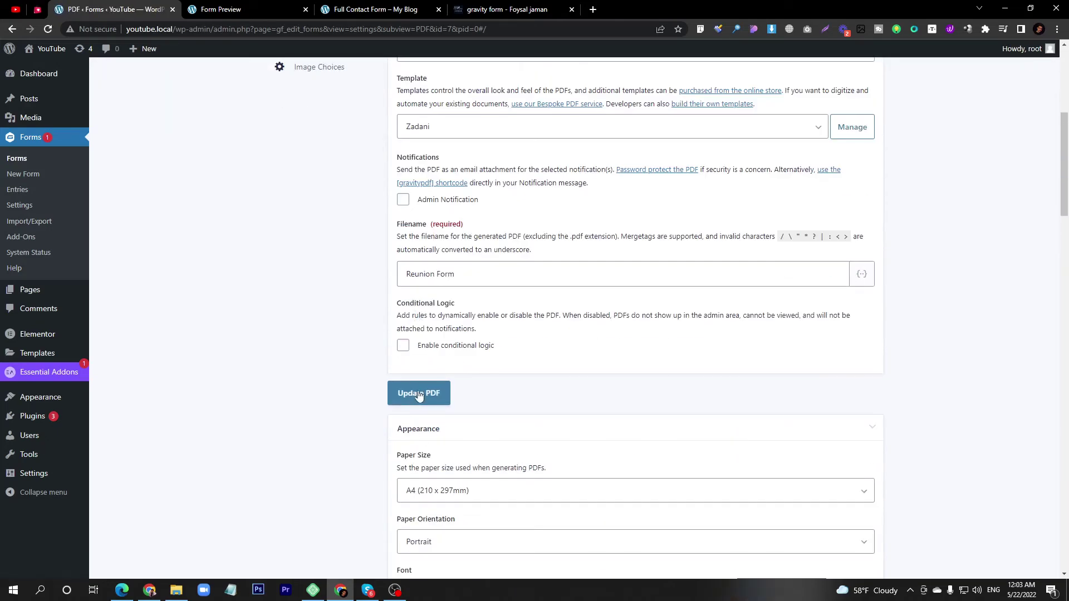
click(419, 396)
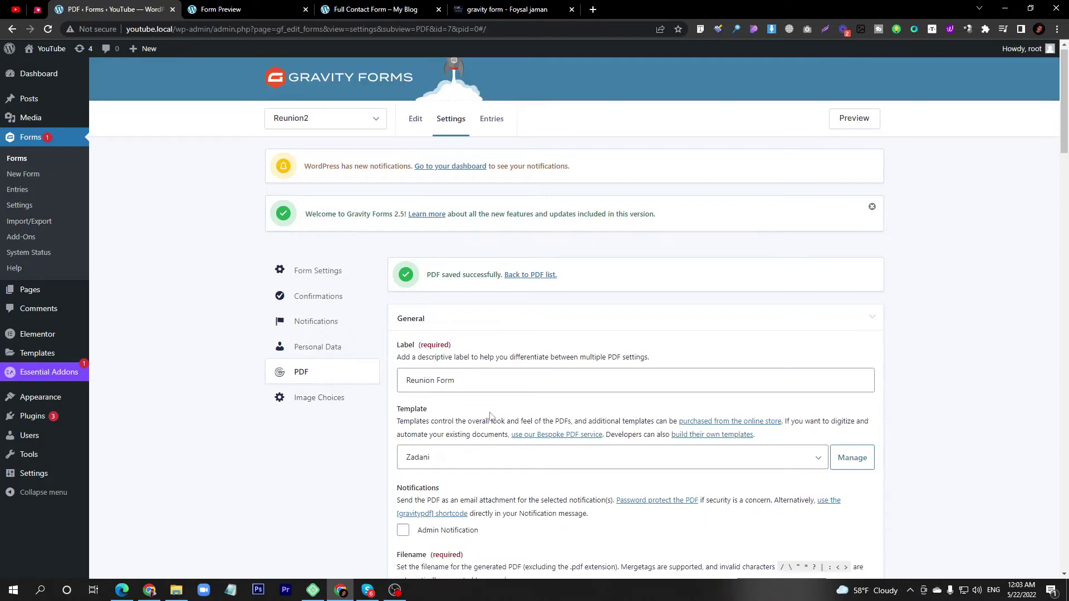
scroll(429, 395, down, 4)
scroll(402, 388, down, 5)
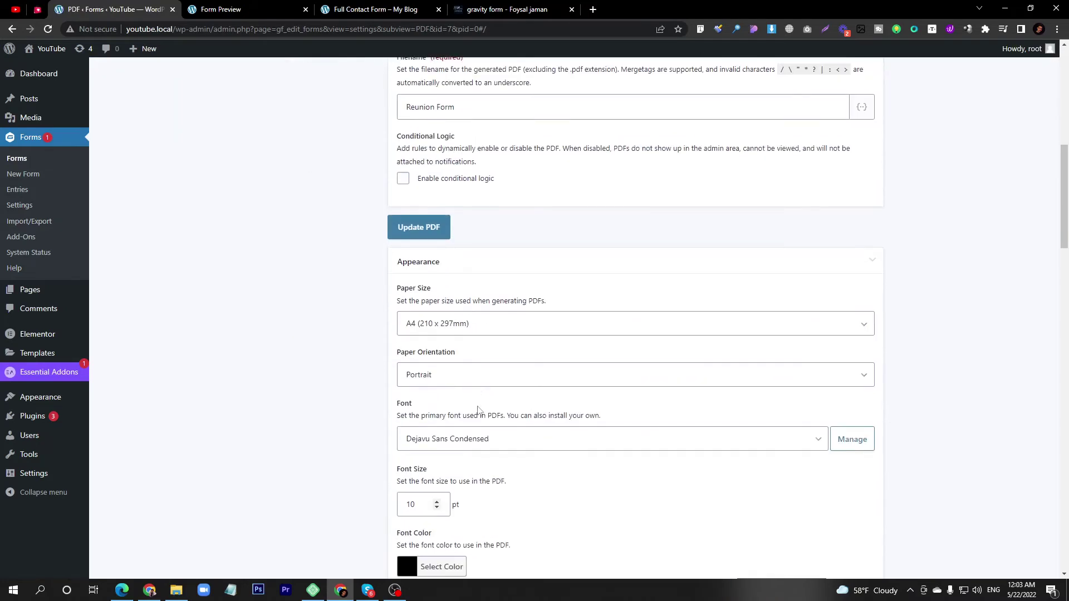
Review the saved PDF configuration's appearance, template, header, footer and advanced settings
scroll(462, 431, down, 3)
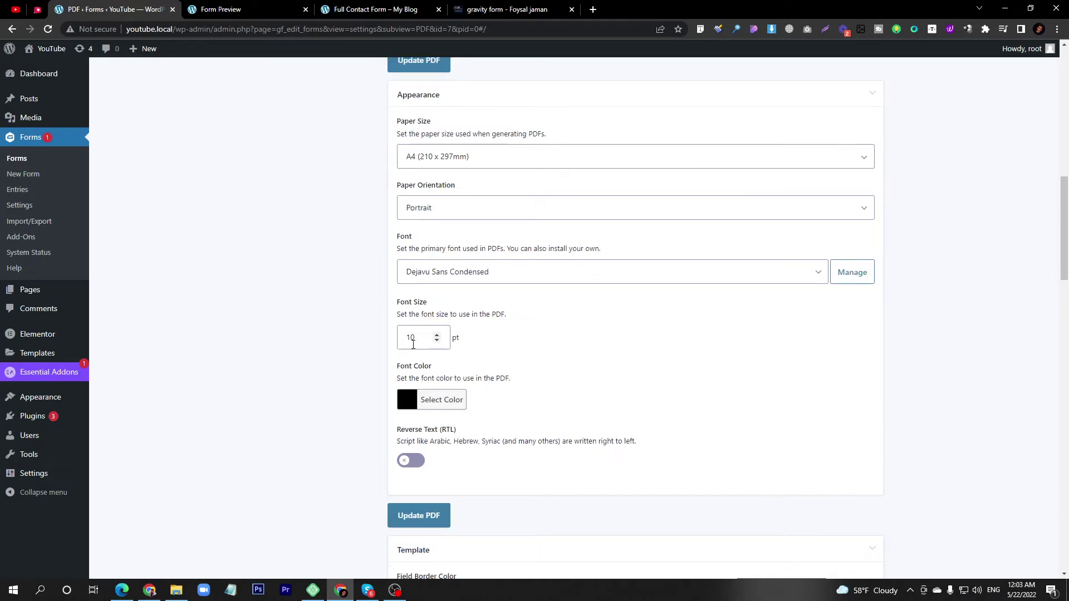
scroll(413, 340, down, 2)
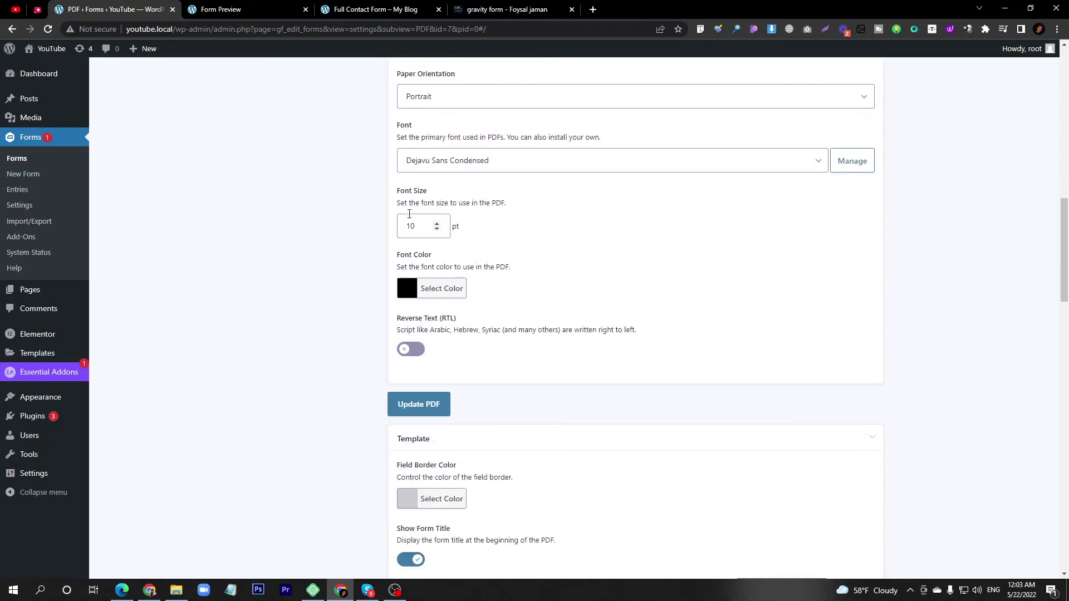
scroll(434, 262, down, 5)
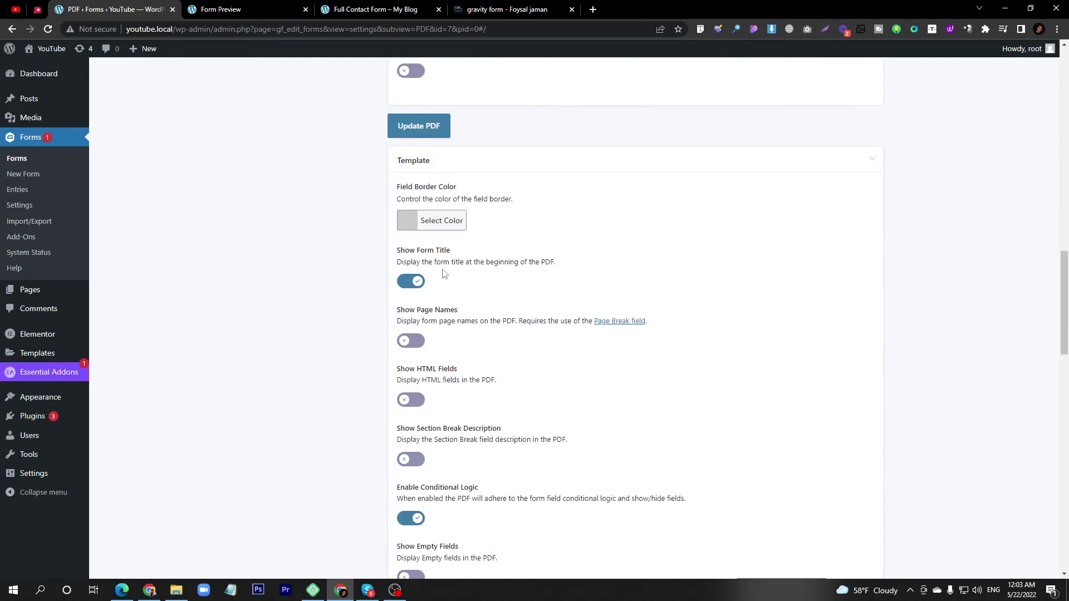
scroll(444, 274, down, 4)
scroll(438, 376, down, 4)
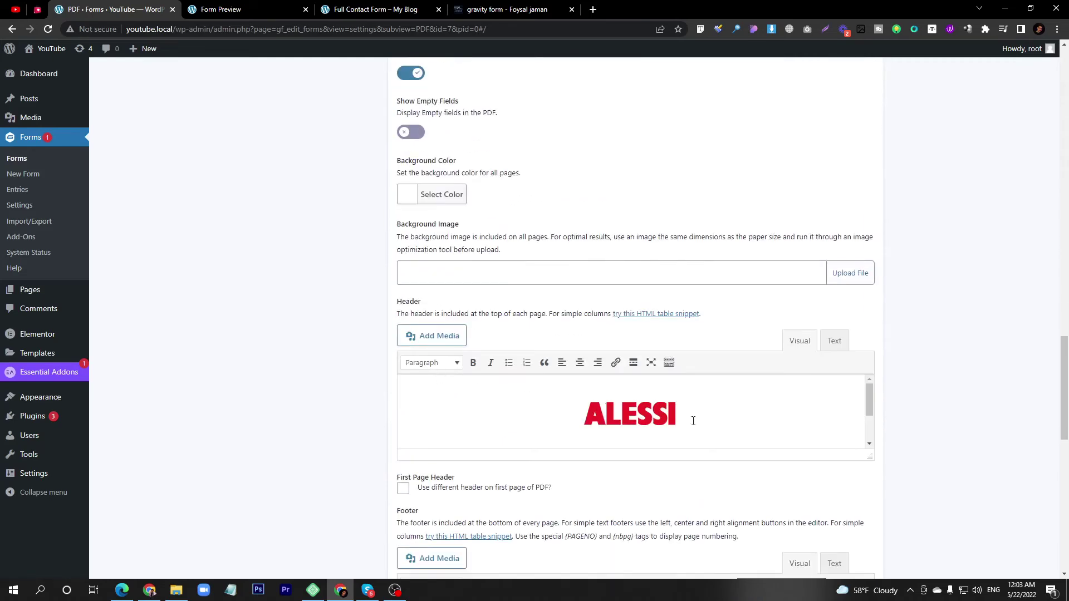
scroll(640, 418, down, 6)
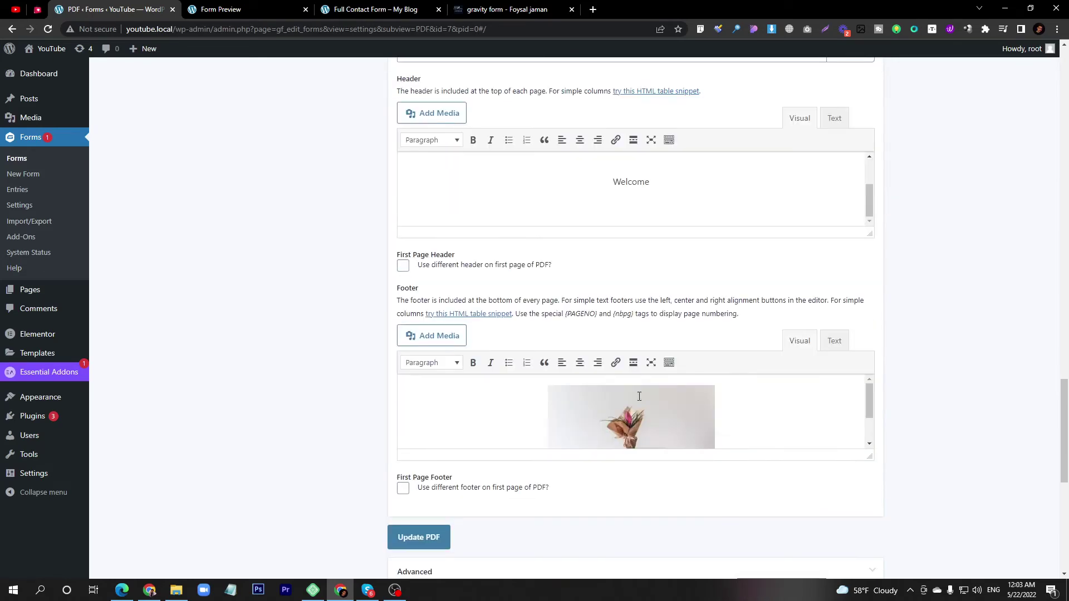
scroll(594, 414, down, 5)
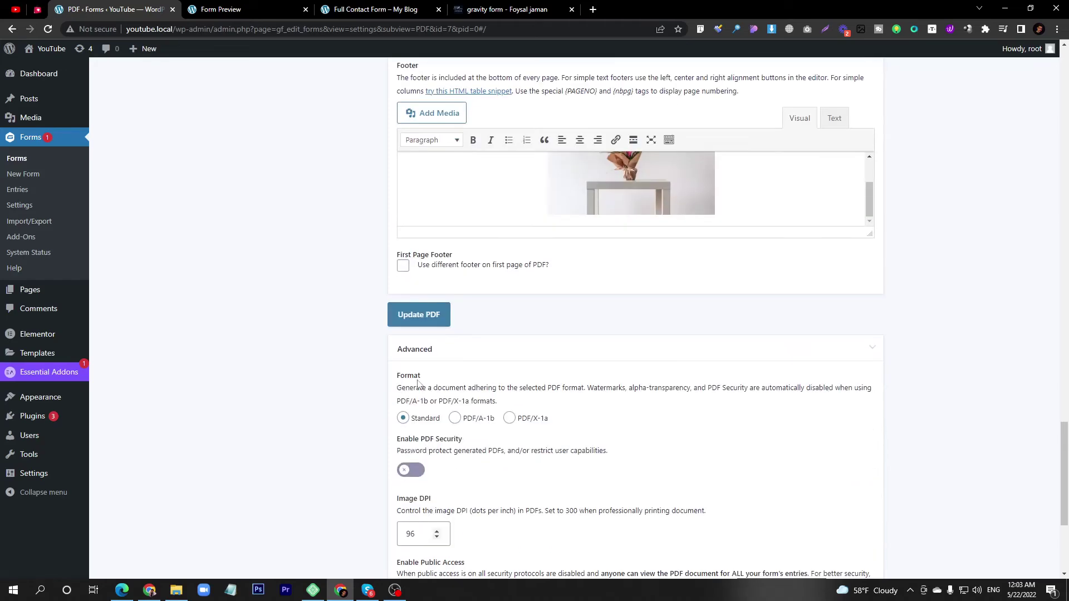
scroll(419, 384, up, 9)
scroll(419, 384, up, 10)
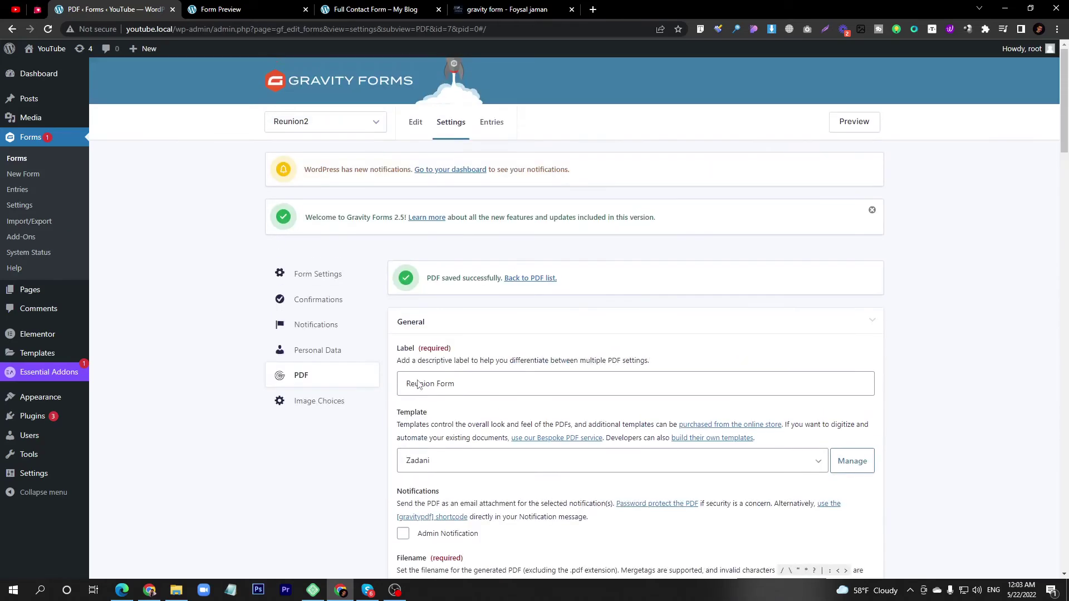
Copy the Reunion Form PDF's shortcode from the form's Gravity PDF list
click(331, 309)
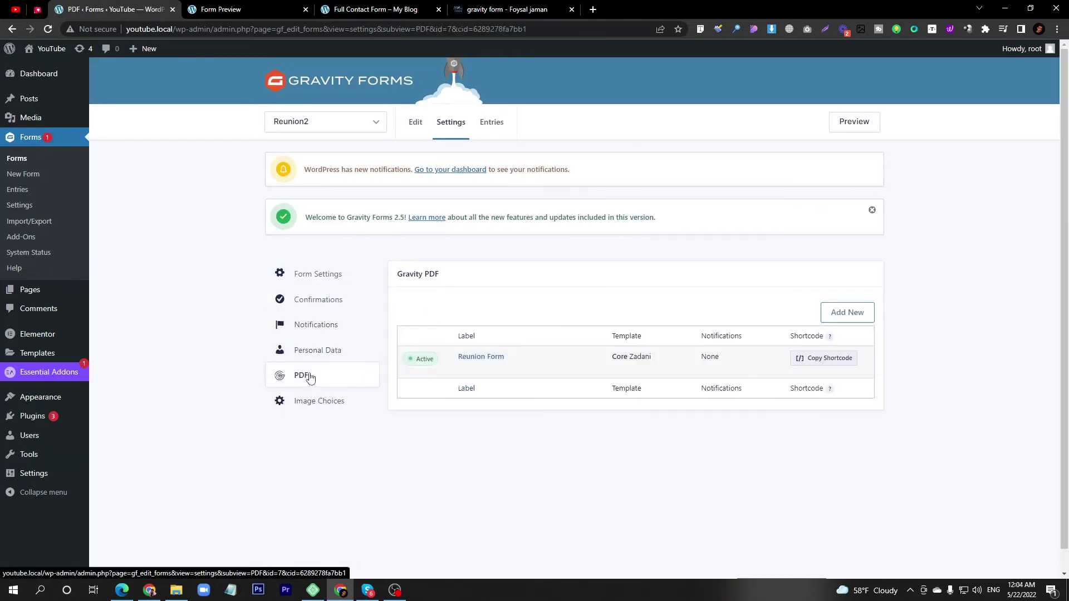
mouse_move(490, 359)
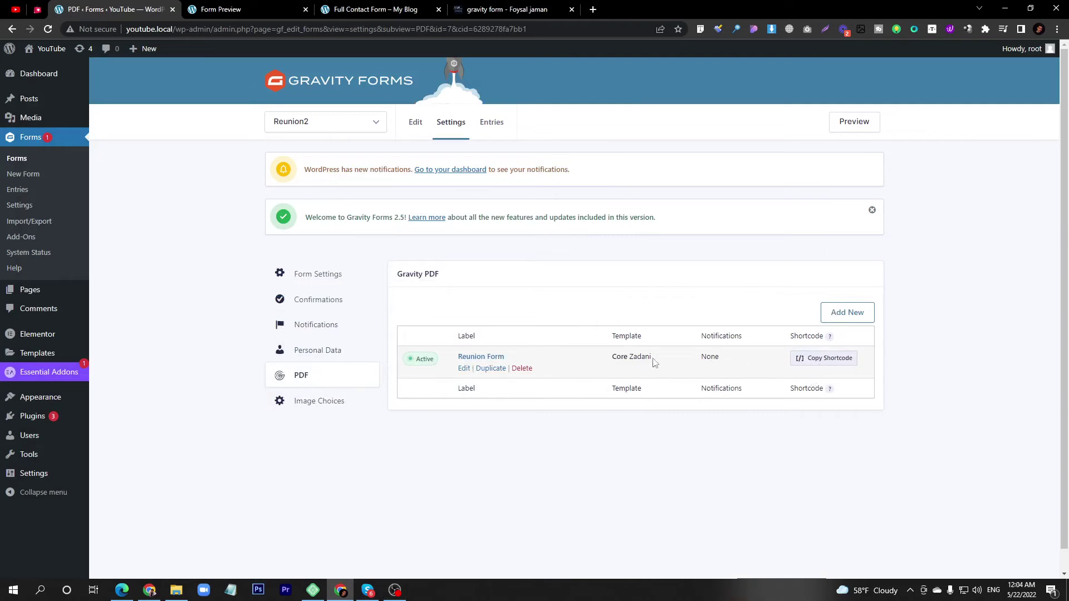
click(828, 359)
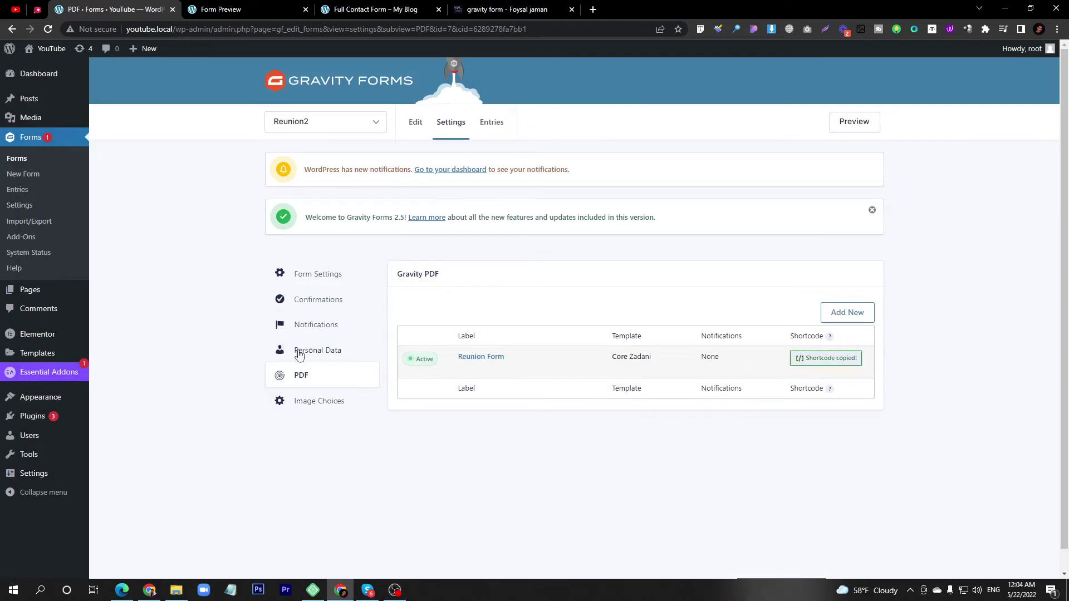
Replace the Default Confirmation's message text with the All Submitted Fields merge tag, {all_fields}
click(315, 305)
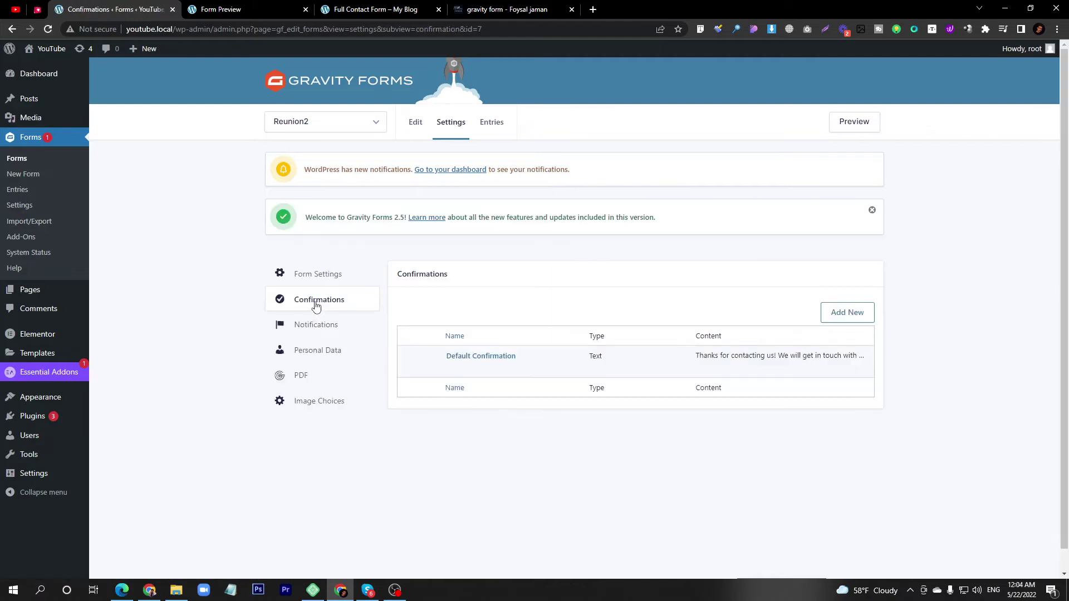
click(452, 369)
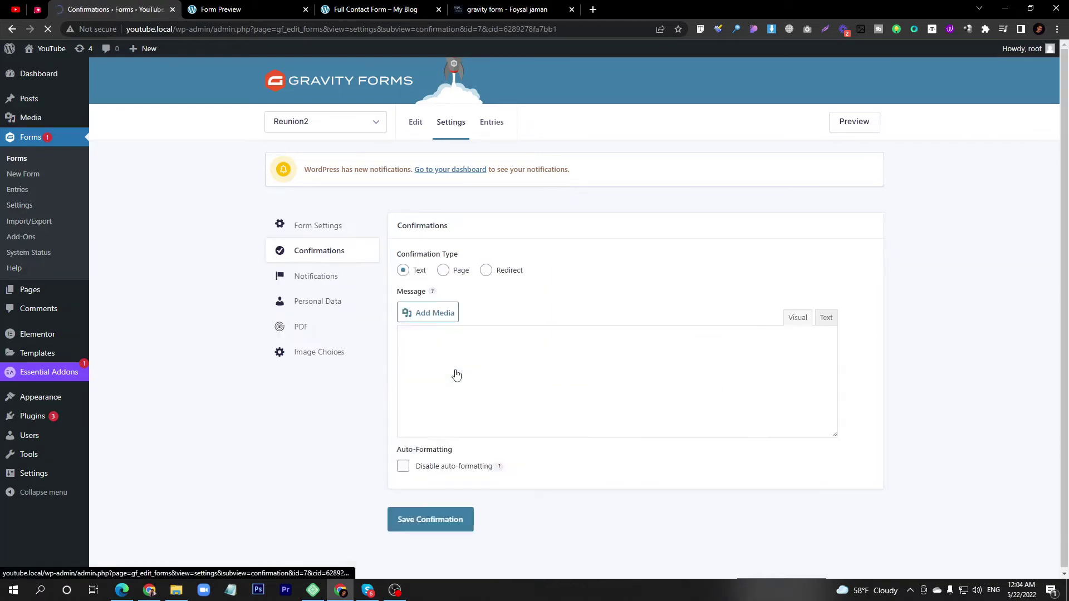
drag(685, 419, 408, 419)
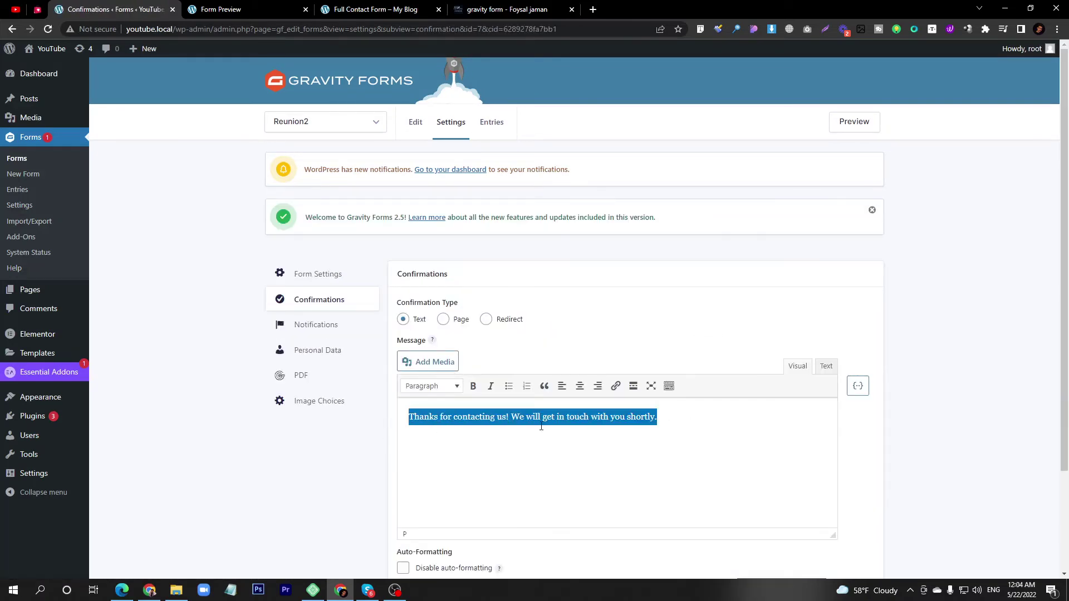
text(\)
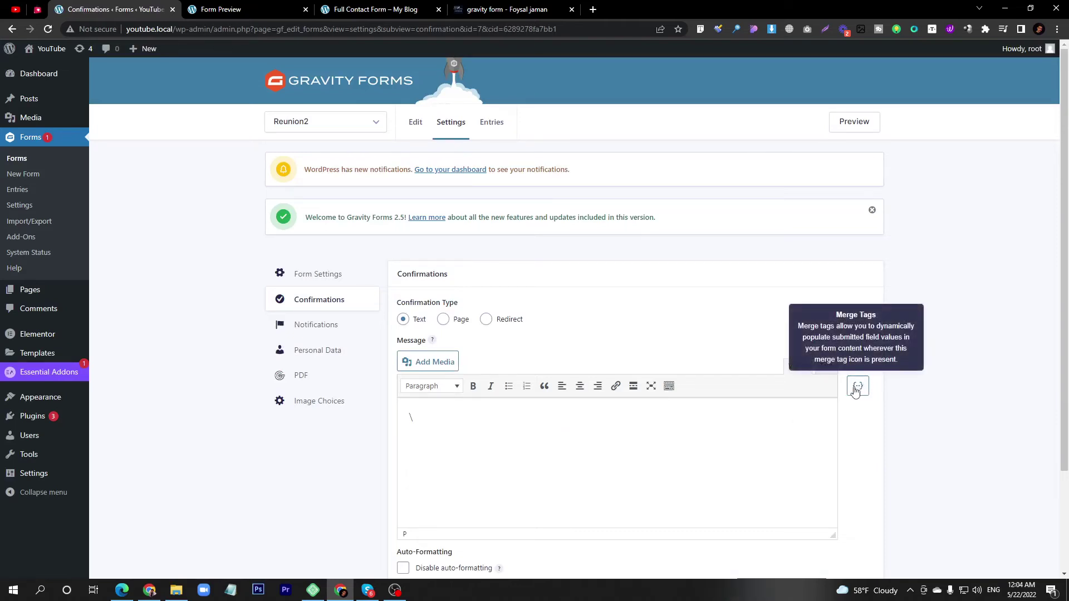
click(858, 389)
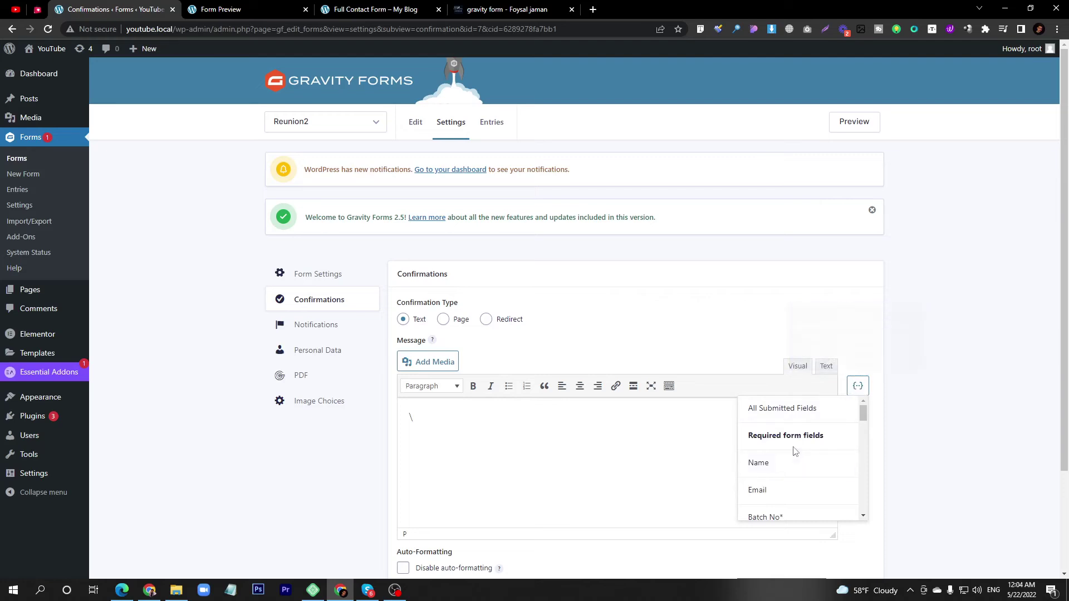
click(801, 415)
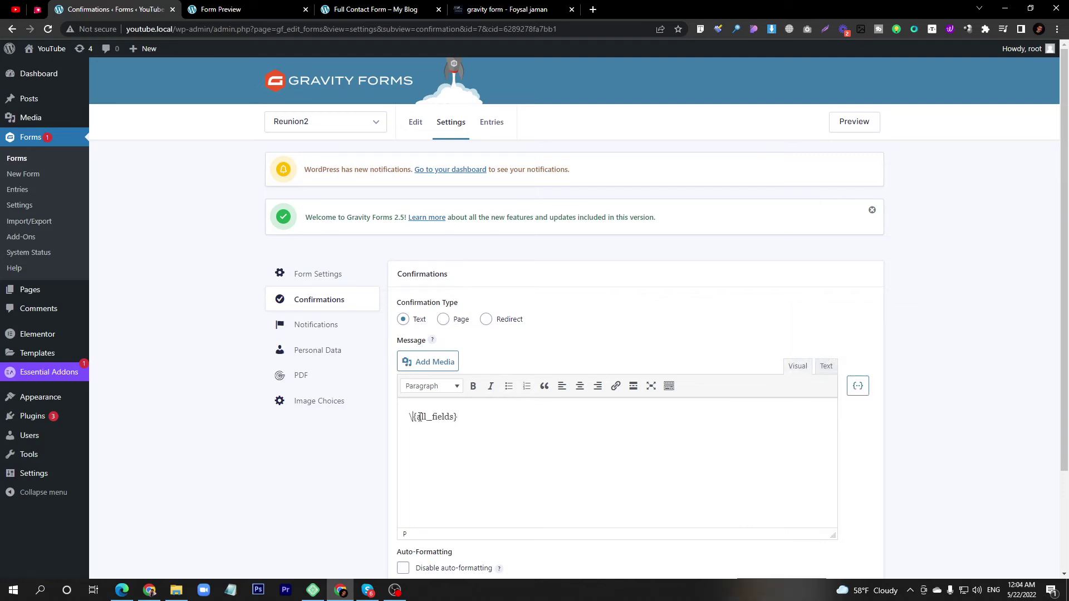
key(BackSpace)
Paste the copied gravitypdf shortcode with the text "Download PDF" below {all_fields} and save the confirmation
text([gravitypdf name="Reunion Form" id="628928d734d07" text="Download PDF"])
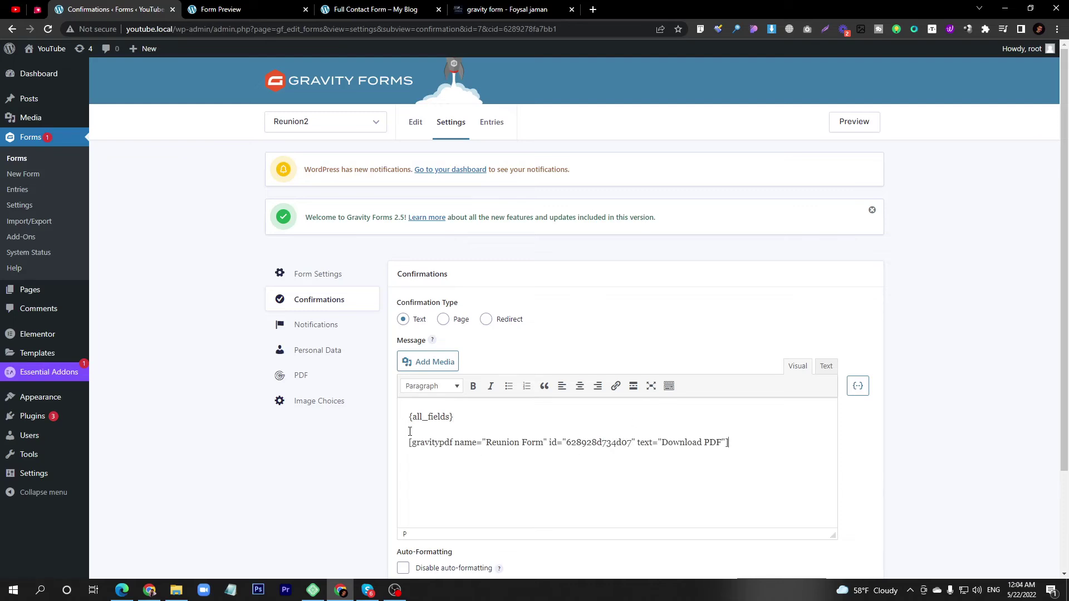
scroll(819, 389, down, 2)
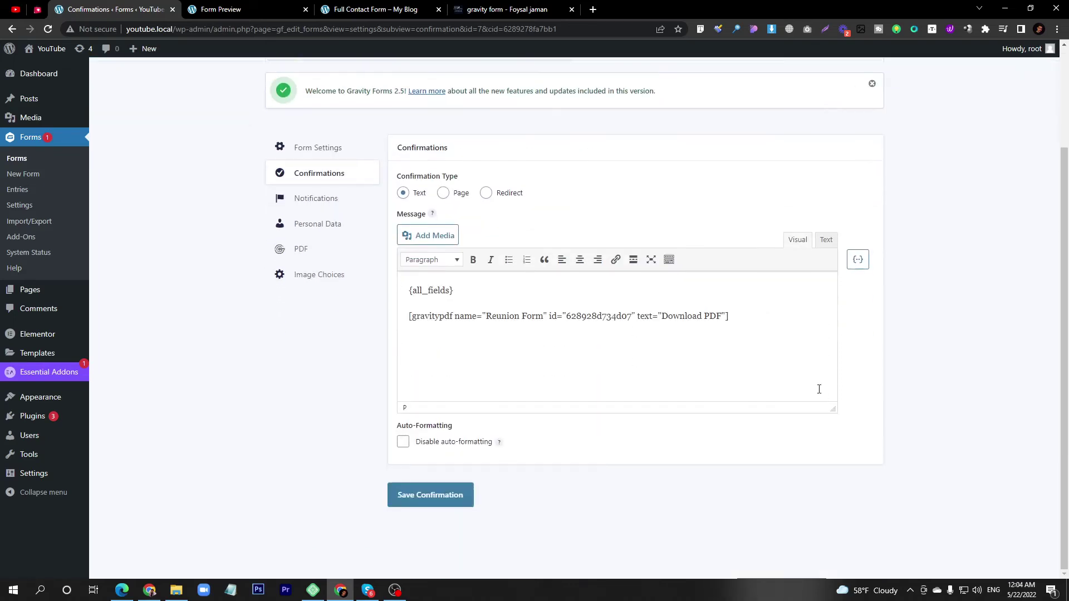
click(410, 498)
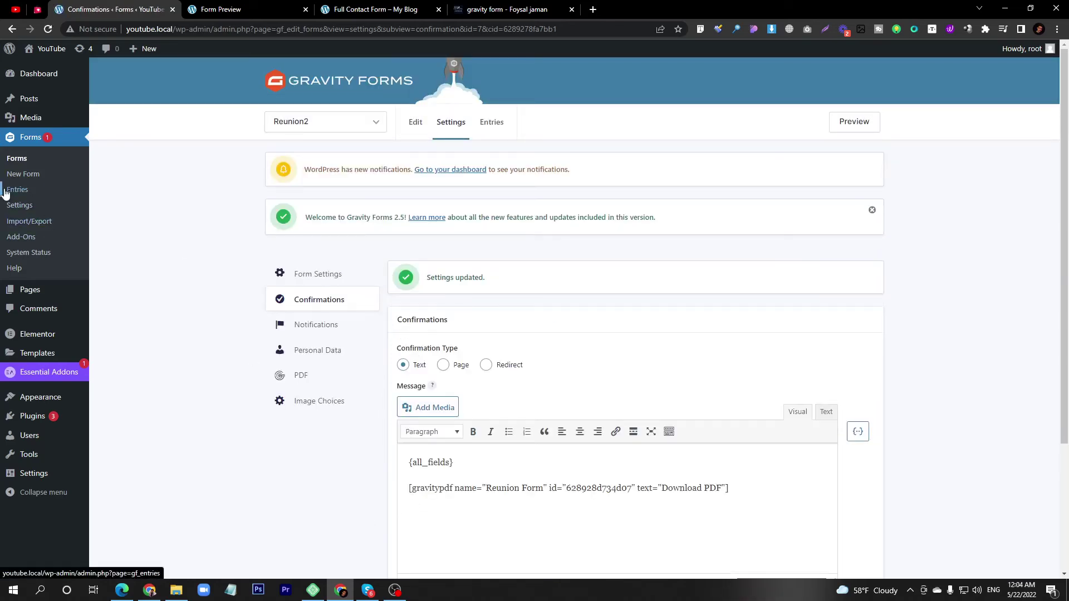
Open the Reunion2 form from the forms list in a separate browser tab and preview it
middle_click(25, 192)
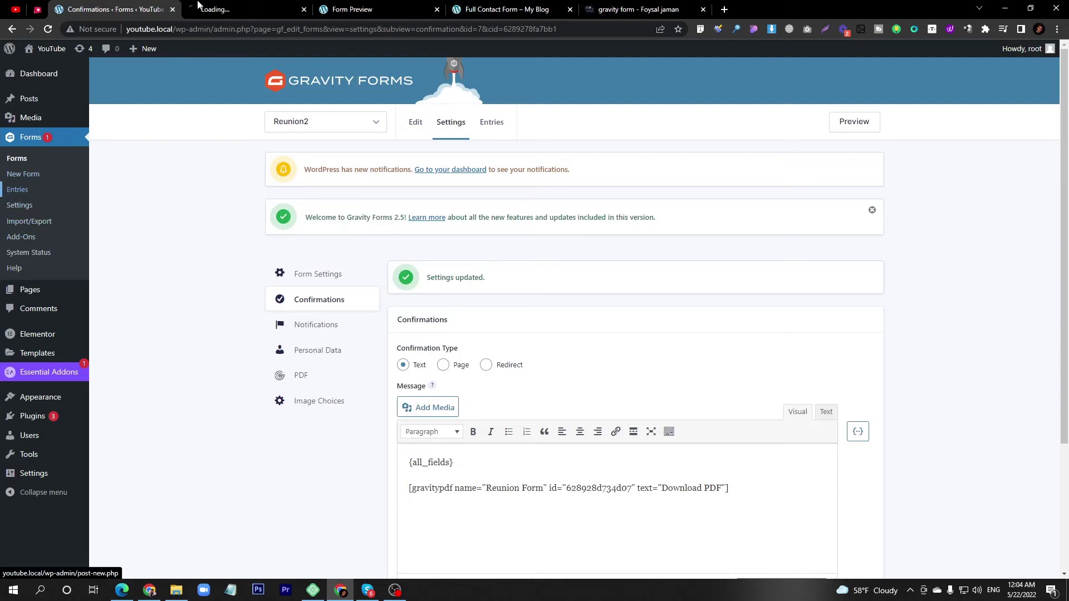
key(ctrl+Tab)
click(16, 159)
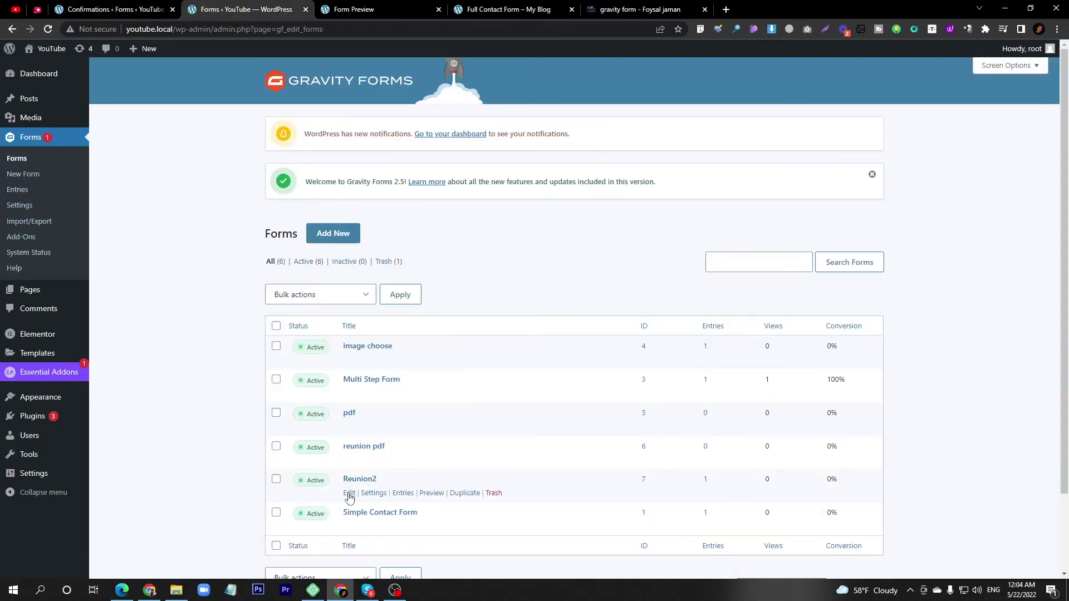
click(352, 482)
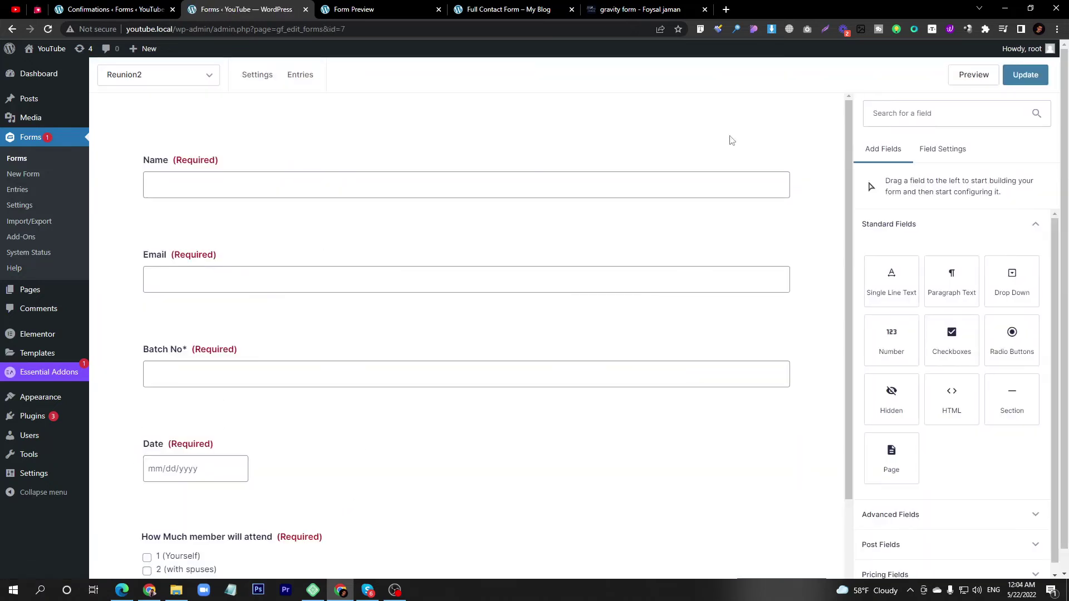
click(973, 82)
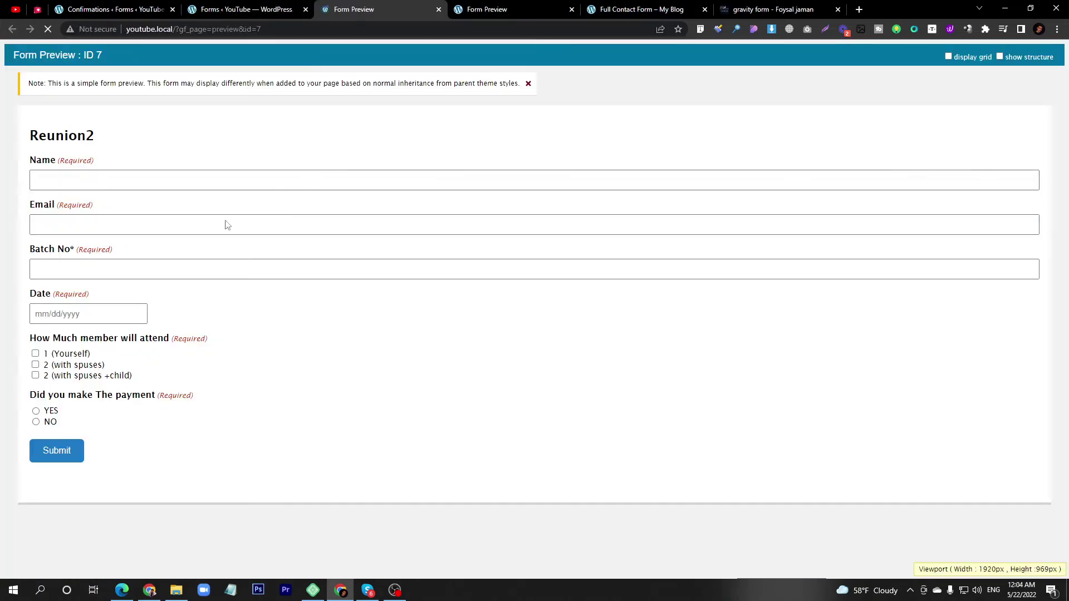
Fill in the preview form's Name and Email with sample contact details and set Batch No to 22
click(137, 181)
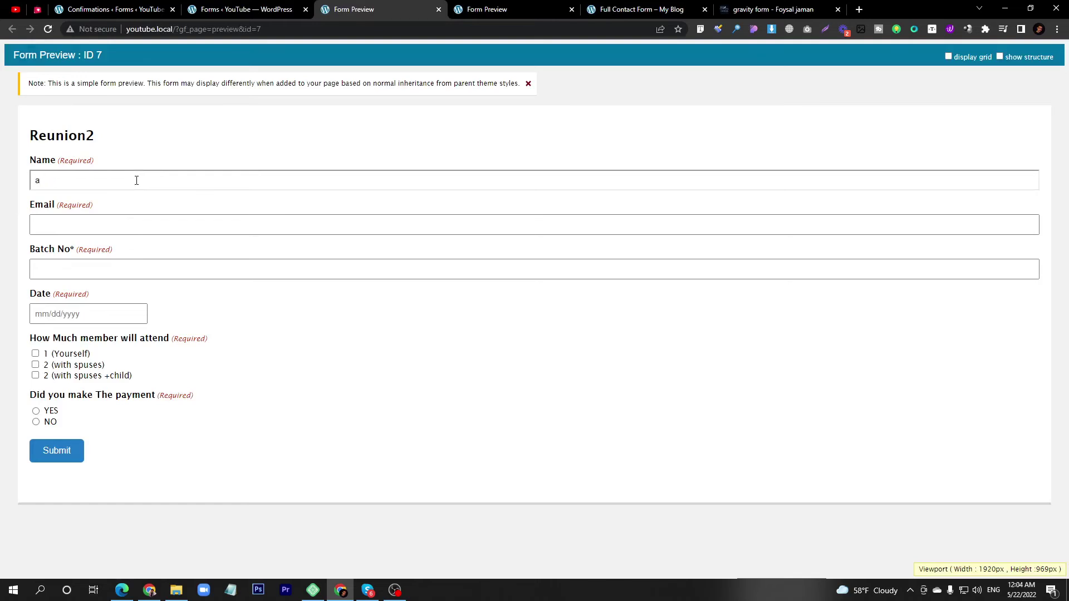
text(name)
key(Tab)
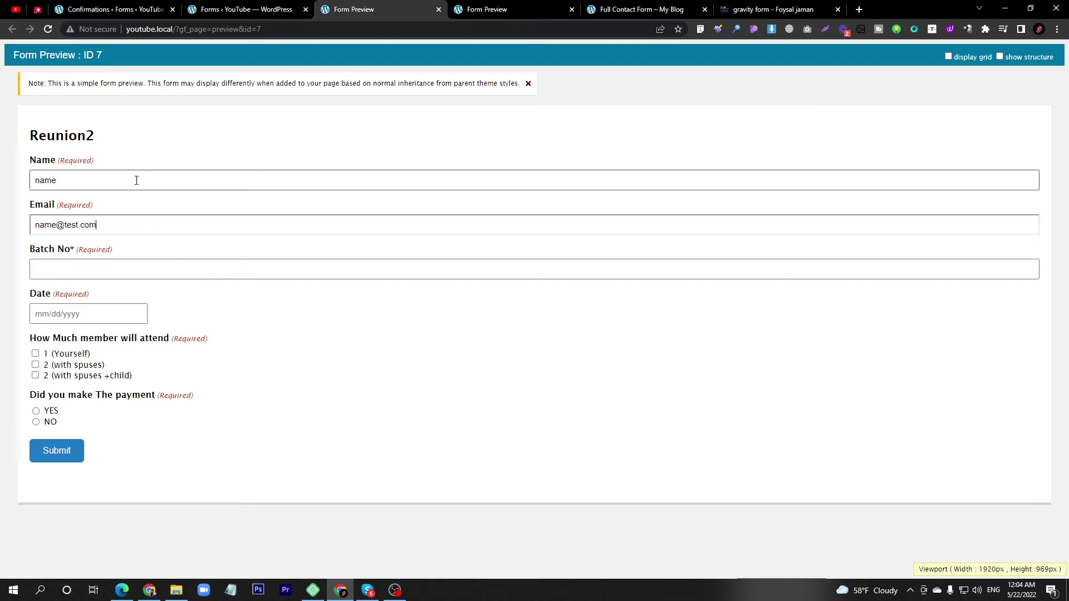
key(Tab)
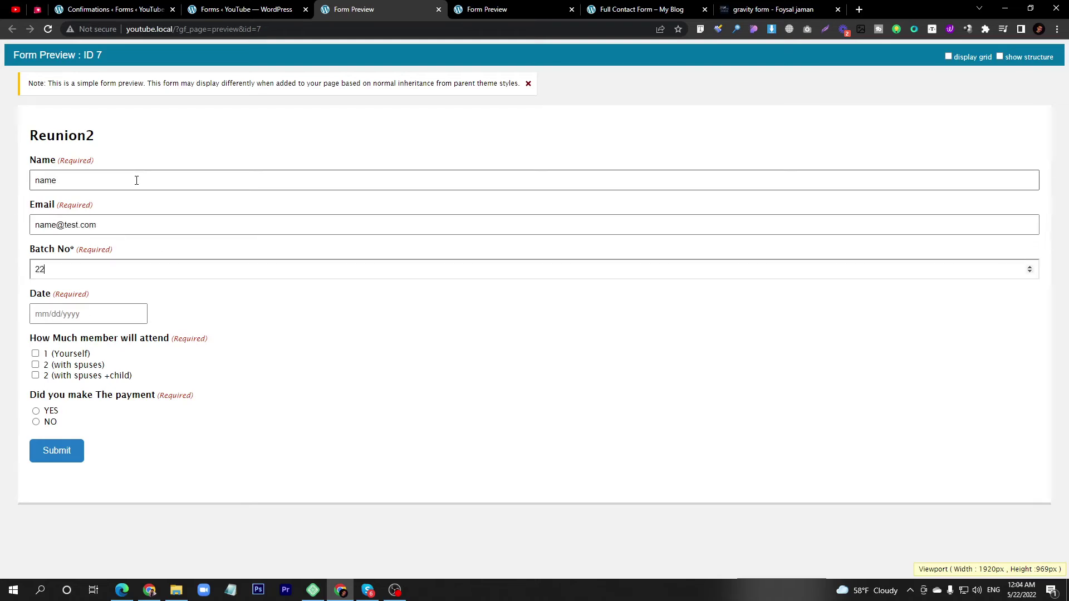
Set the date to 05/18/2022, choose "2 (with spuses)" and payment YES, and submit the form
click(123, 314)
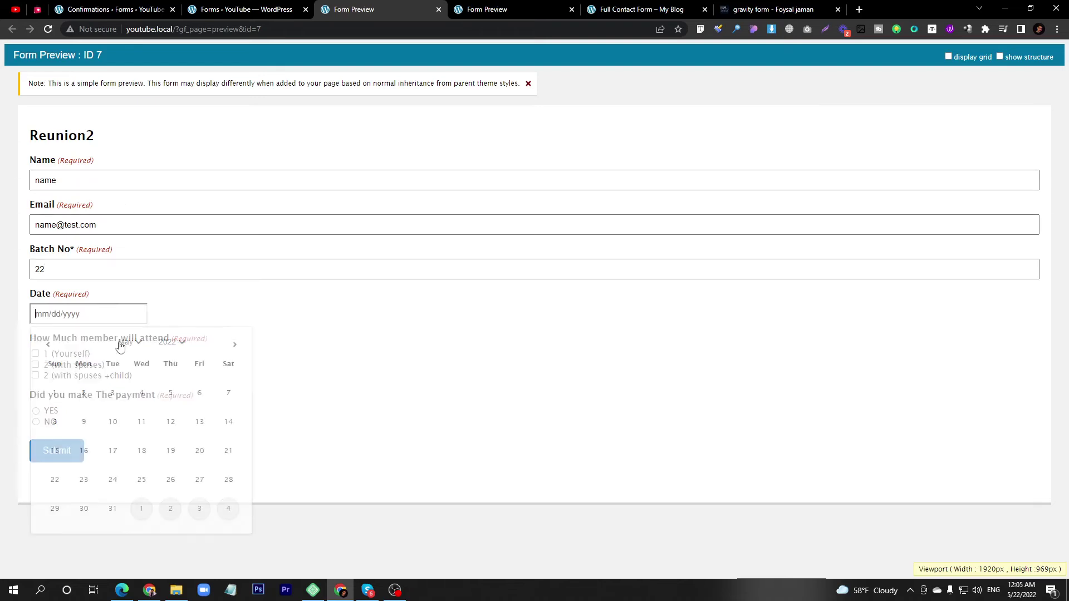
click(142, 451)
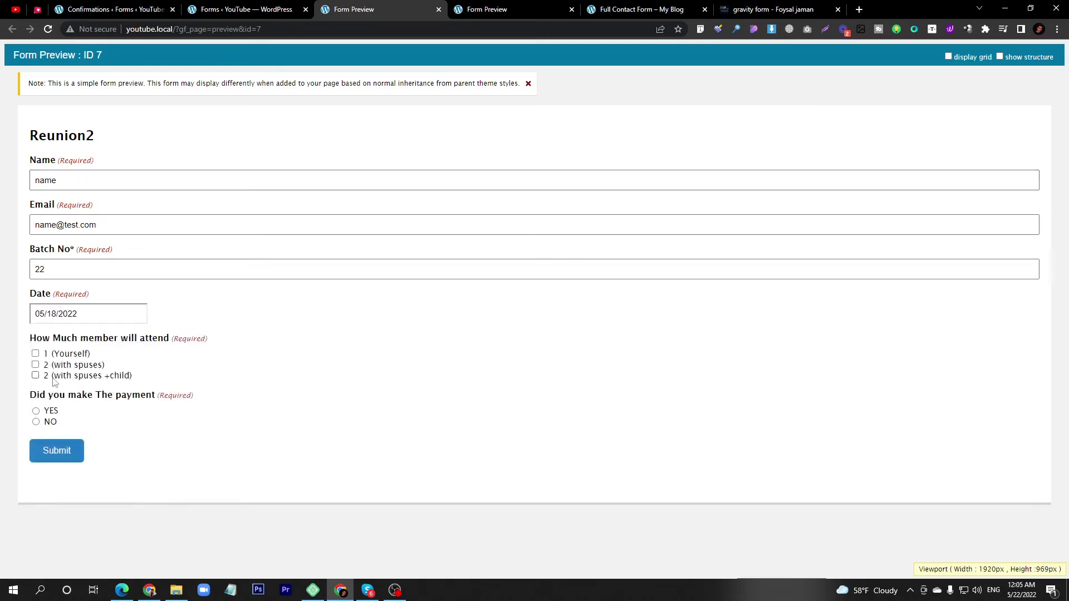
click(35, 365)
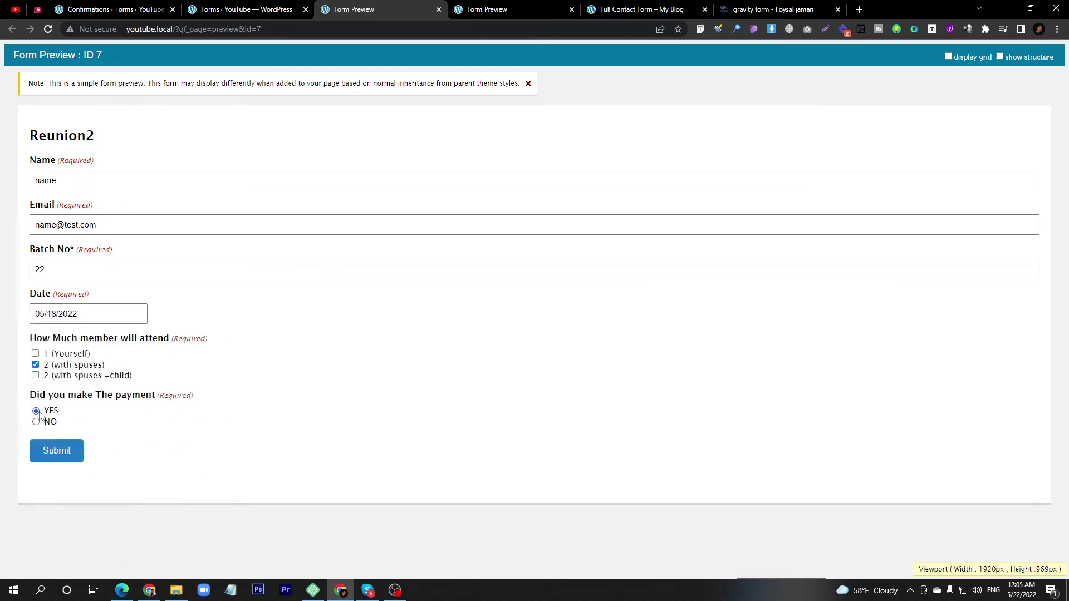
click(51, 450)
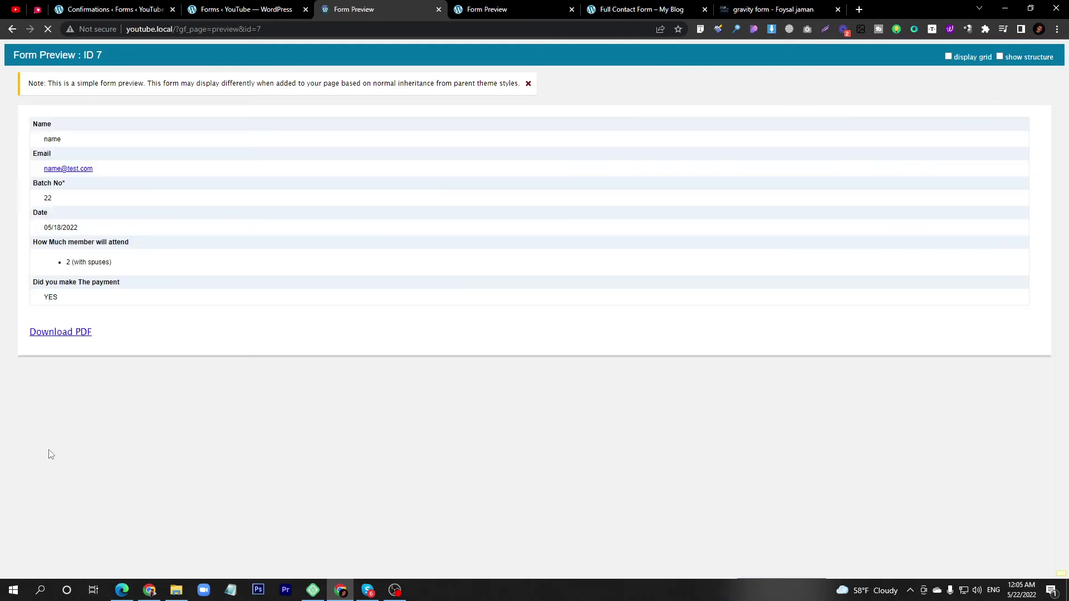
Compare the submitted fields on the confirmation page with the confirmation message settings and the Reunion2 form's fields
drag(30, 126, 81, 298)
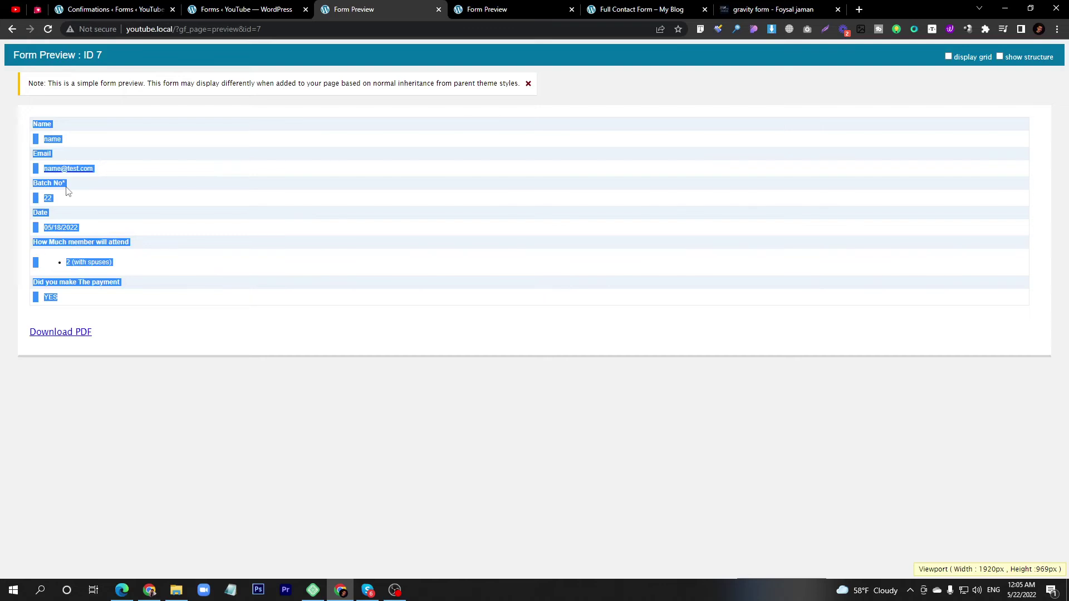
click(134, 326)
key(ctrl+shift+Tab)
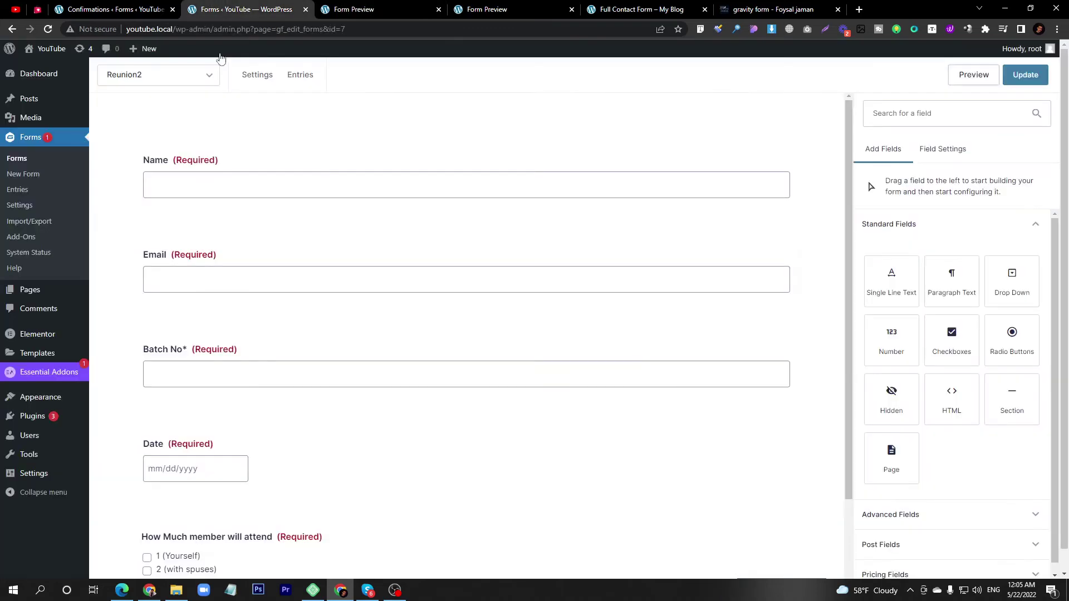
key(ctrl+shift+Tab)
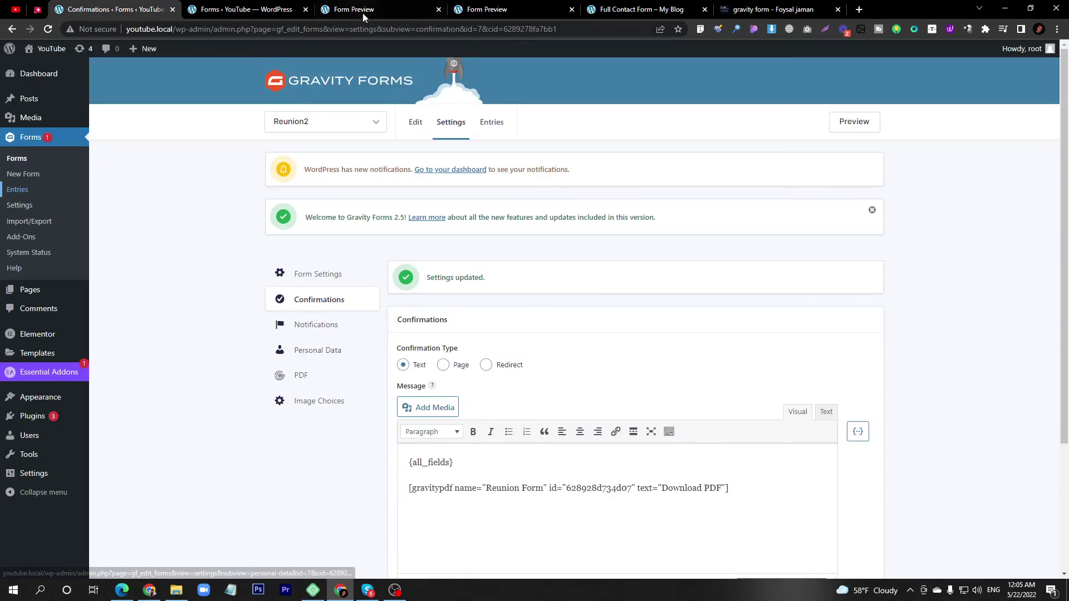
click(262, 9)
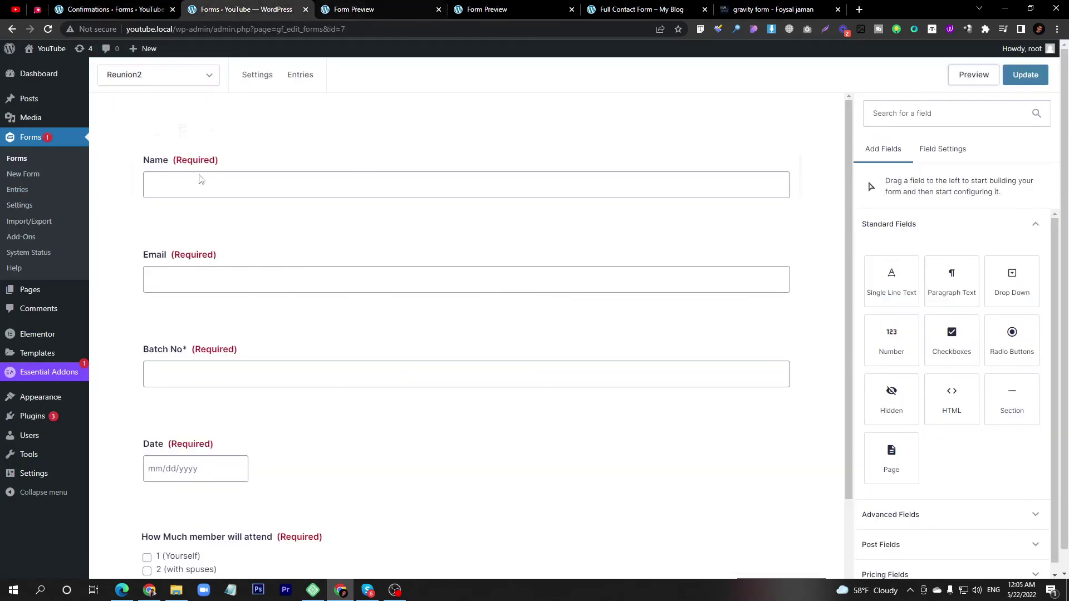
scroll(219, 322, down, 3)
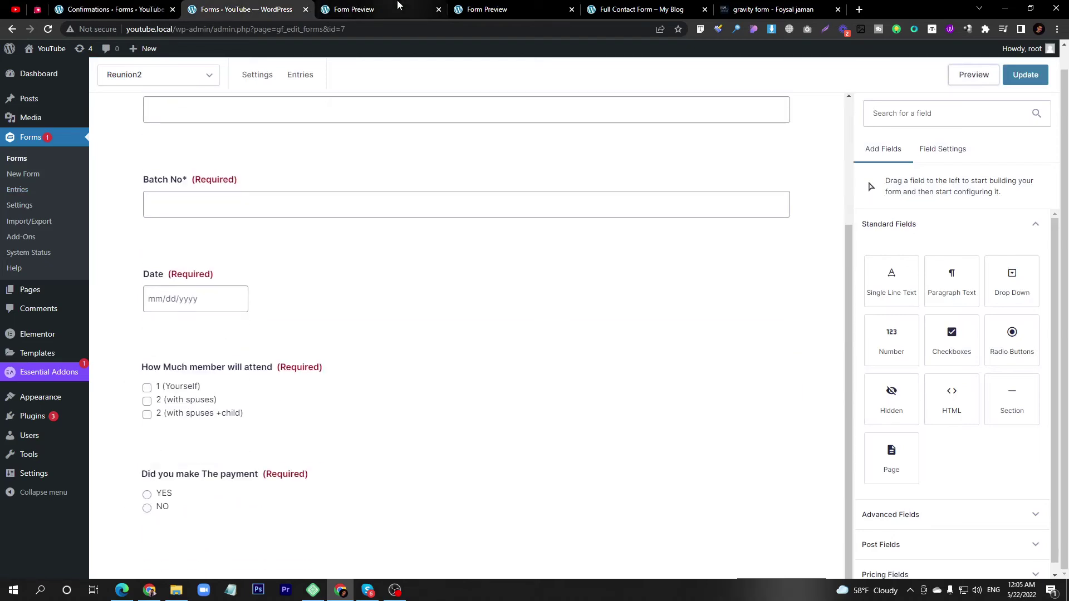
Compare the submission's confirmation page with the {all_fields} tag and gravitypdf shortcode in the Reunion2 confirmation message
click(354, 9)
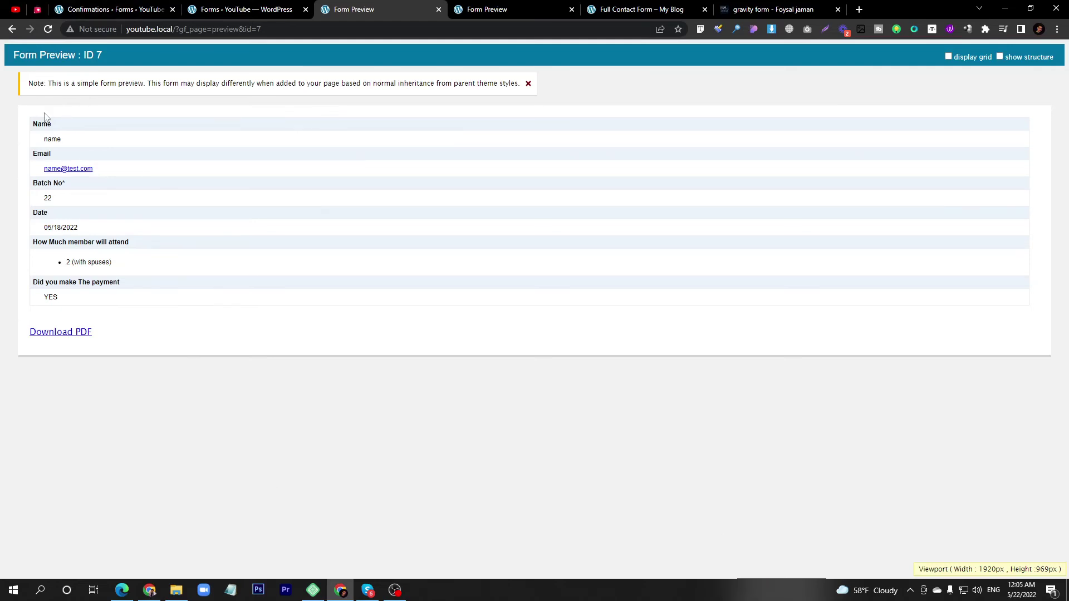
drag(44, 114, 87, 320)
click(102, 315)
key(ctrl+shift+Tab)
key(ctrl+shift+Tab)
scroll(515, 425, down, 3)
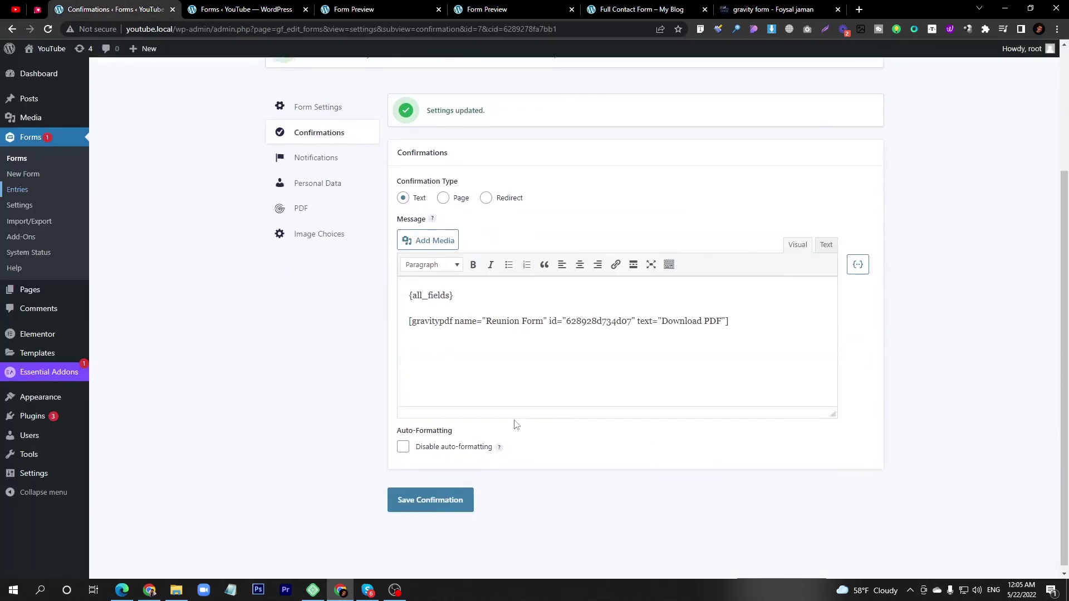
drag(407, 295, 461, 295)
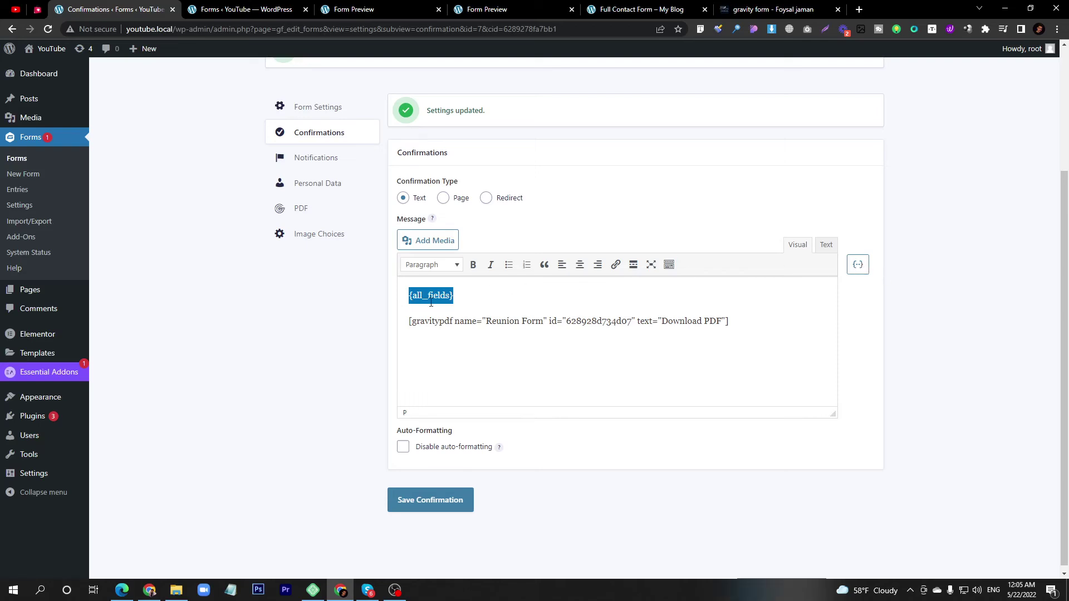
drag(751, 321, 408, 321)
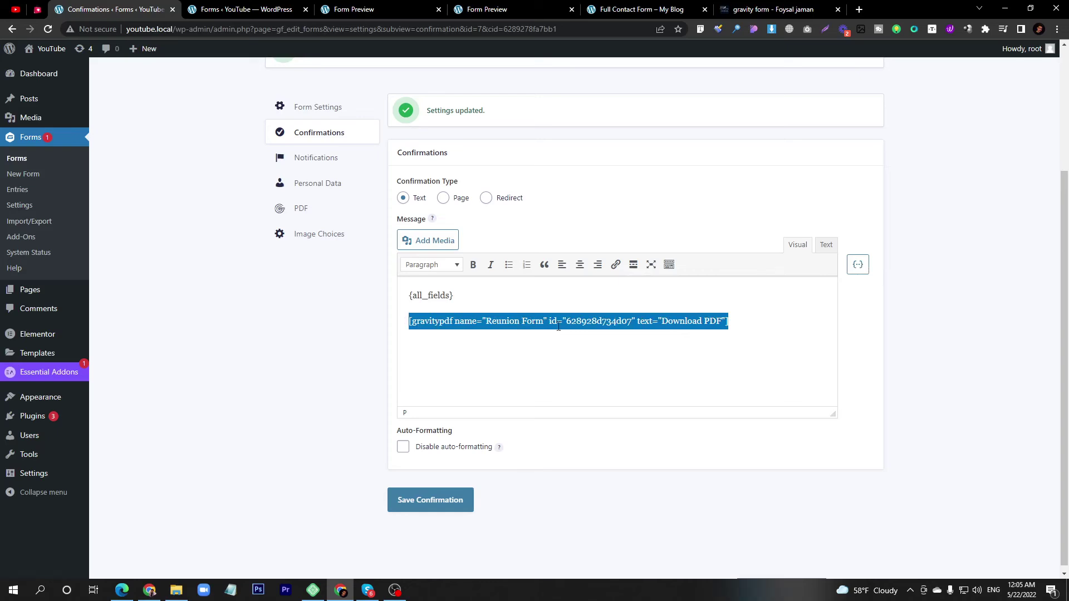
double_click(669, 321)
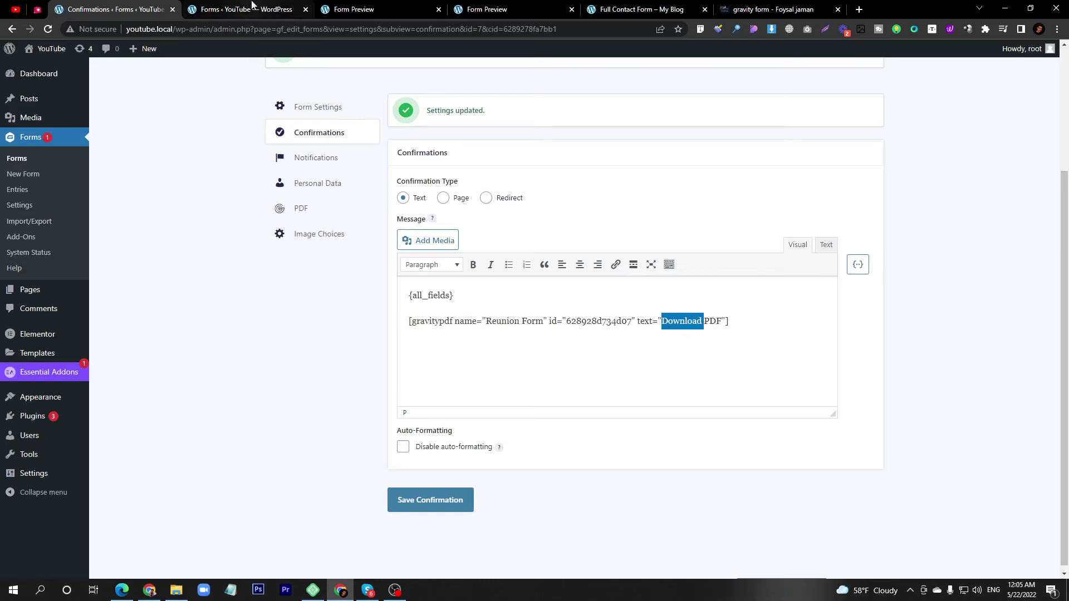
click(355, 10)
key(ctrl+shift+Tab)
key(ctrl+shift+Tab)
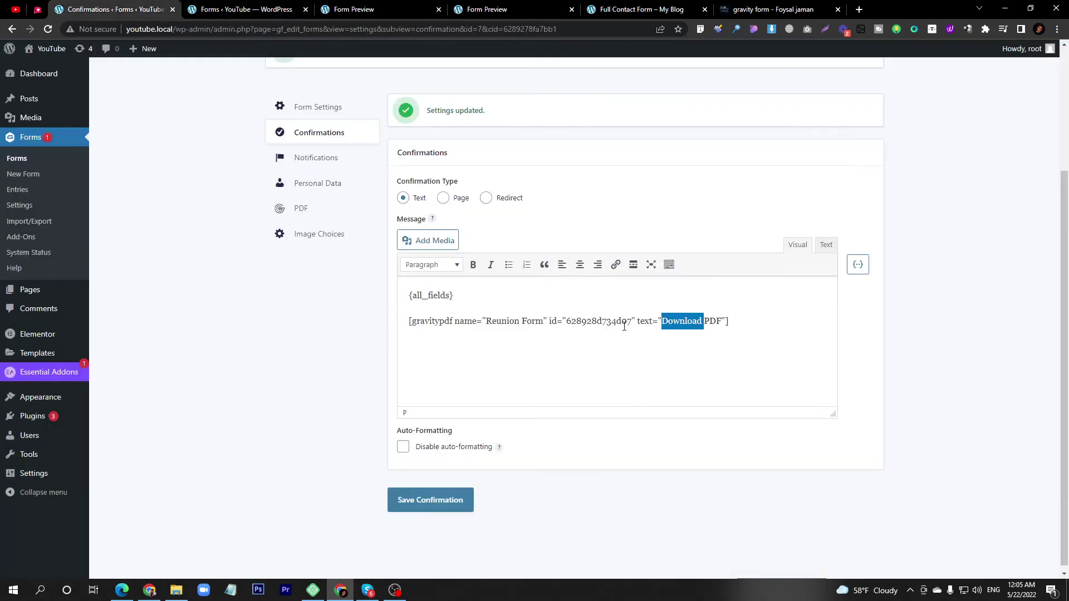
Check the Reunion Form entry in the form's PDF list and reopen the Default Confirmation message
click(302, 213)
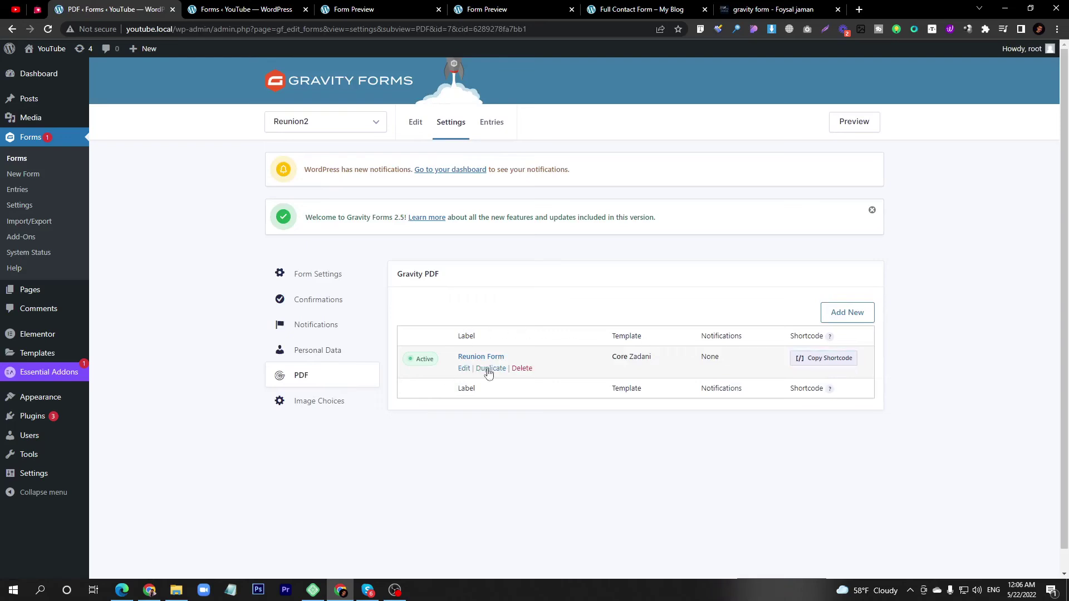
click(313, 300)
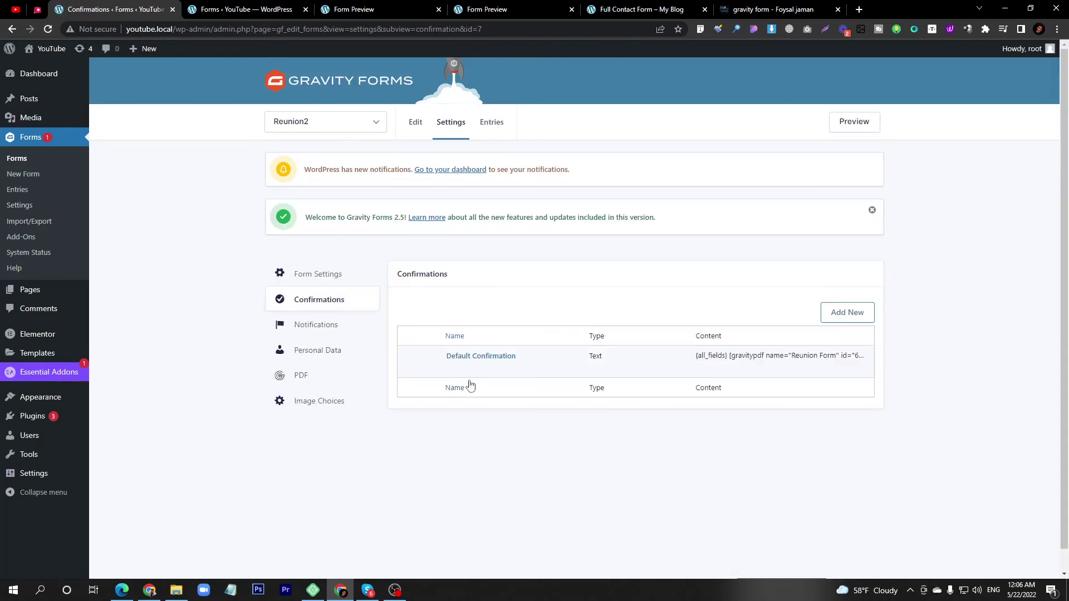
click(451, 369)
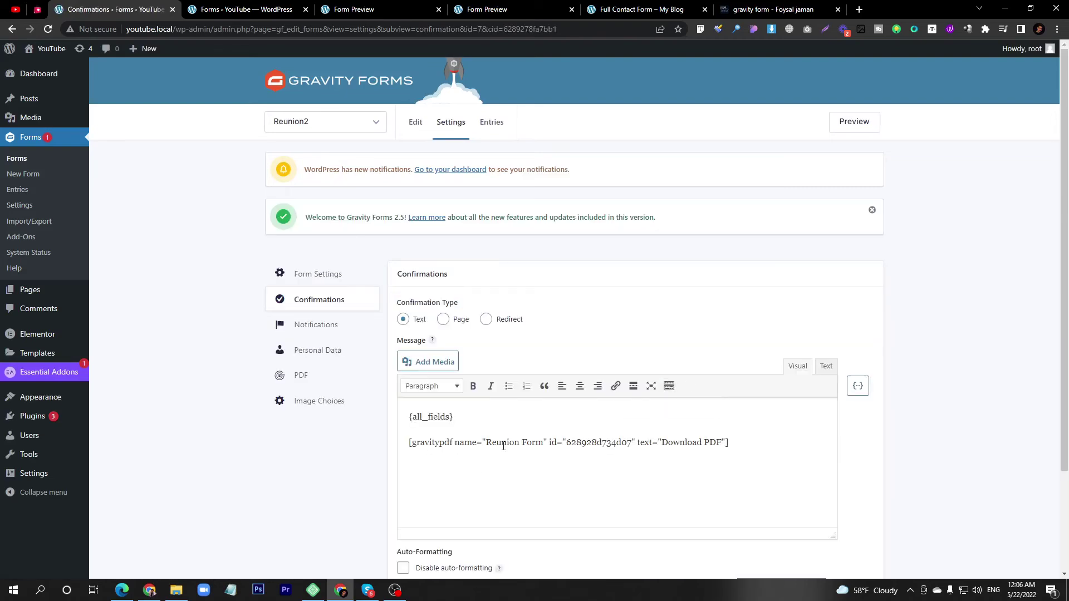
Try to download the PDF from the submitted form's confirmation page and read the page that opens
key(ctrl+Tab)
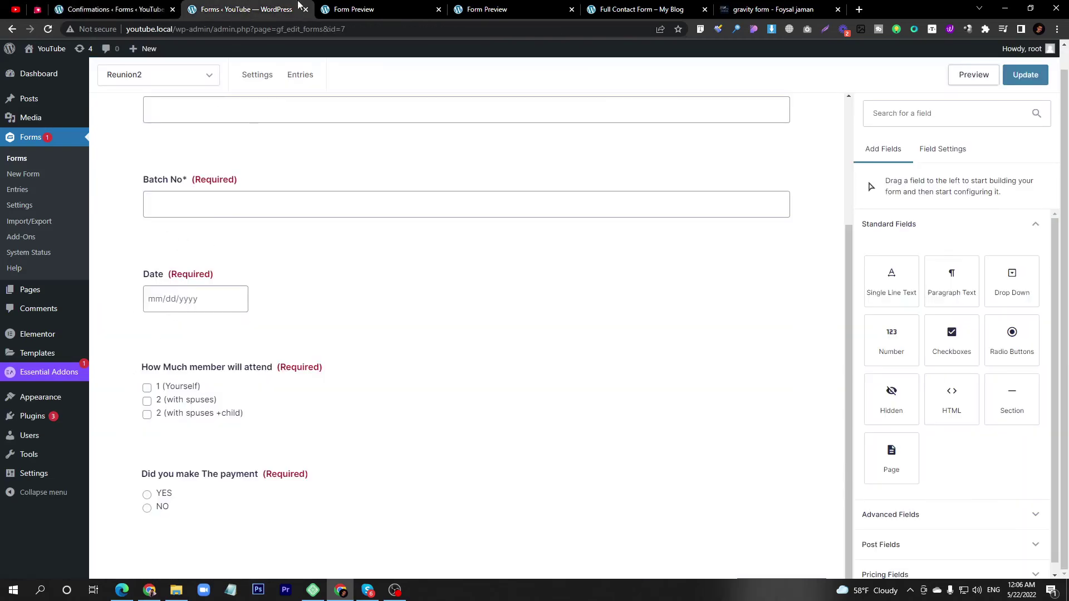
key(ctrl+Tab)
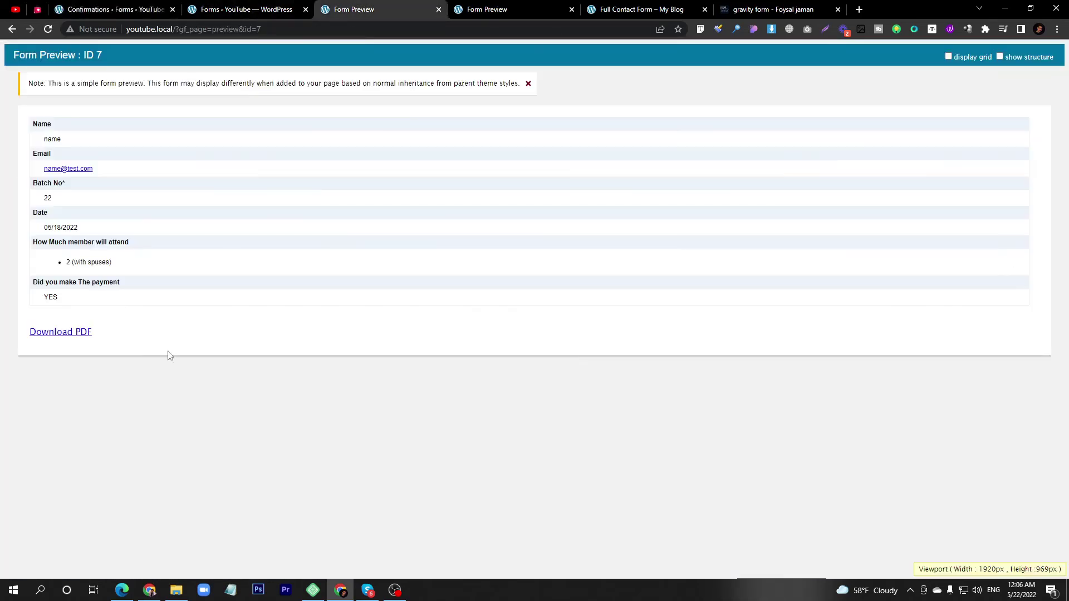
click(63, 333)
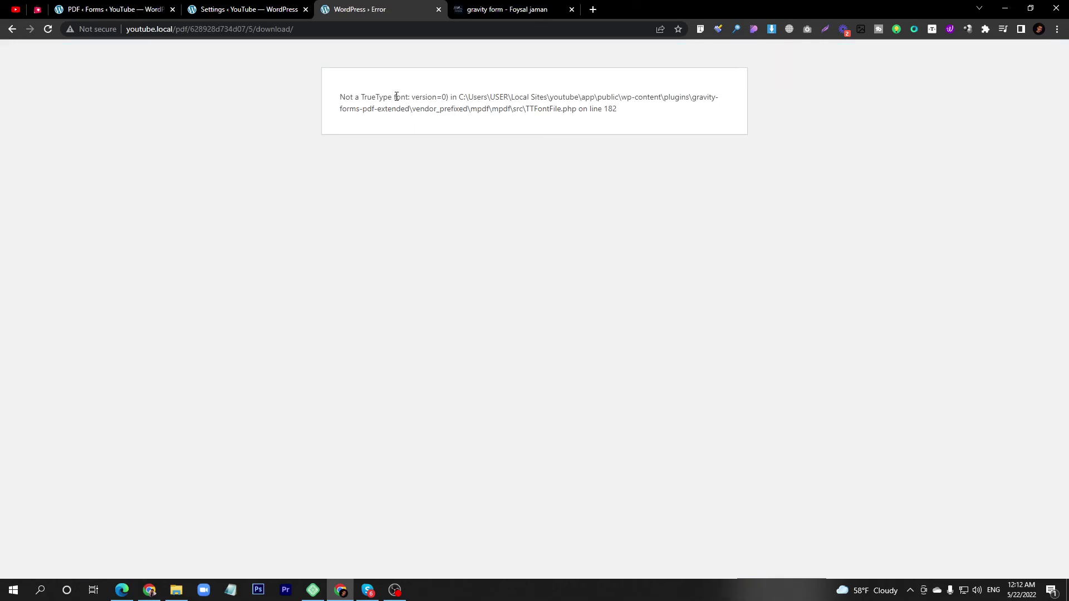
drag(396, 97, 394, 109)
click(427, 104)
Install the core fonts for PDF generation using the PDF tools in the Gravity Forms global settings
click(273, 8)
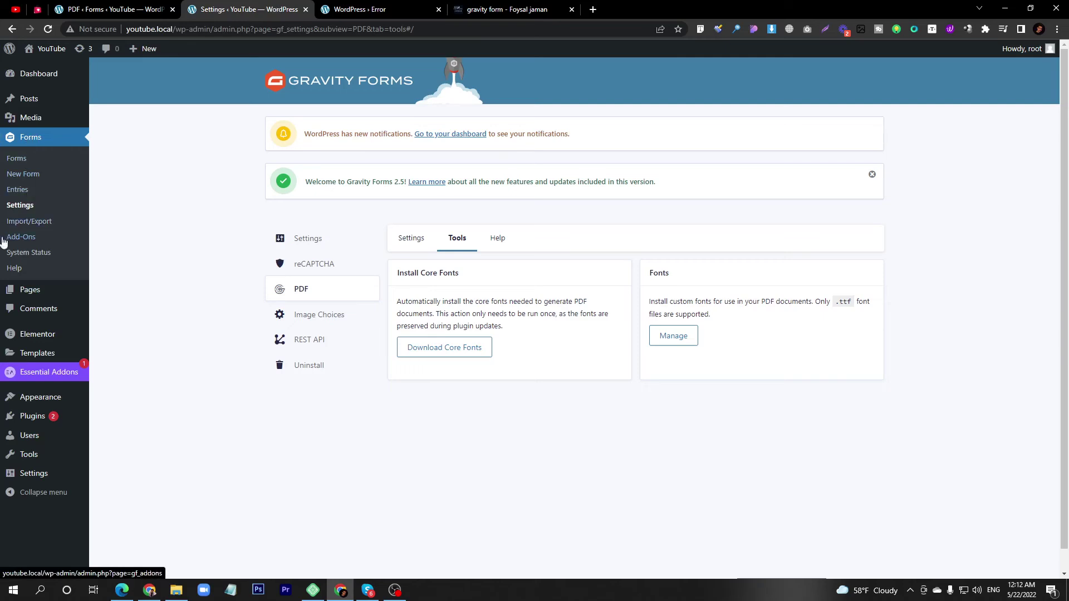
click(17, 210)
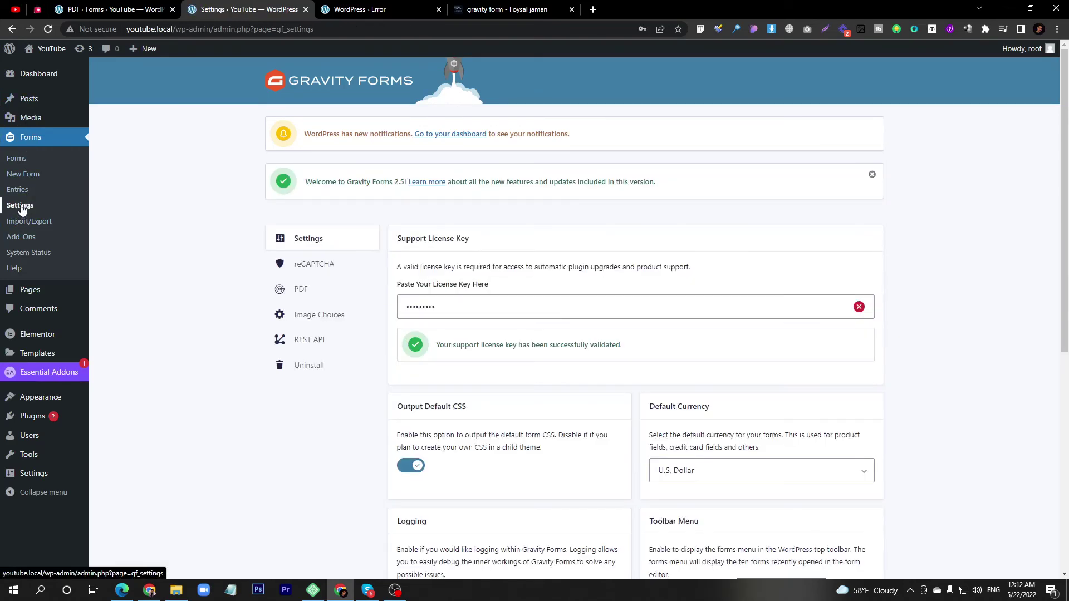
click(313, 294)
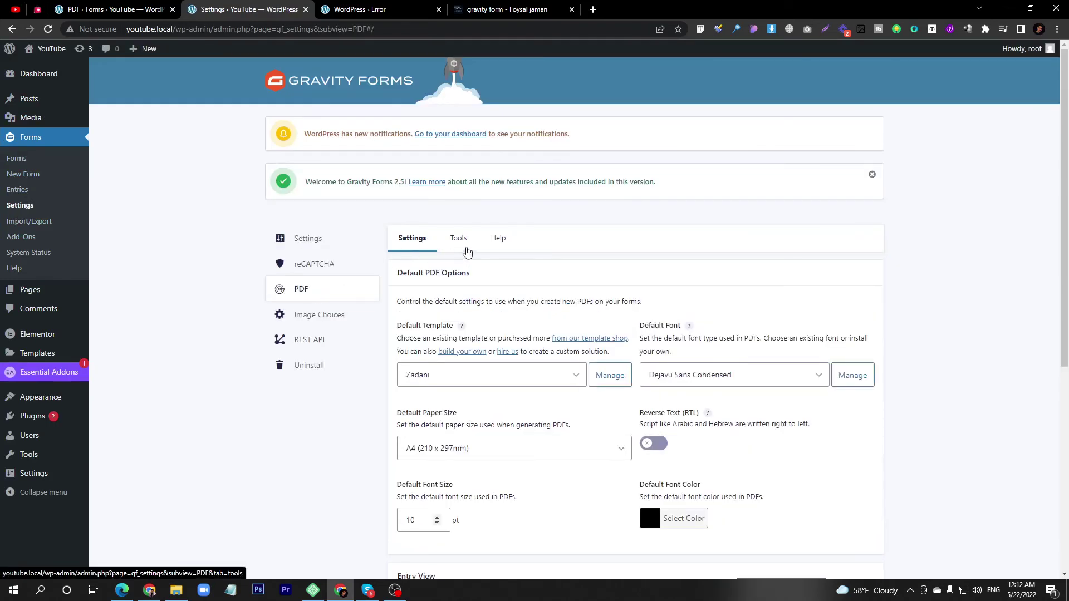
click(459, 241)
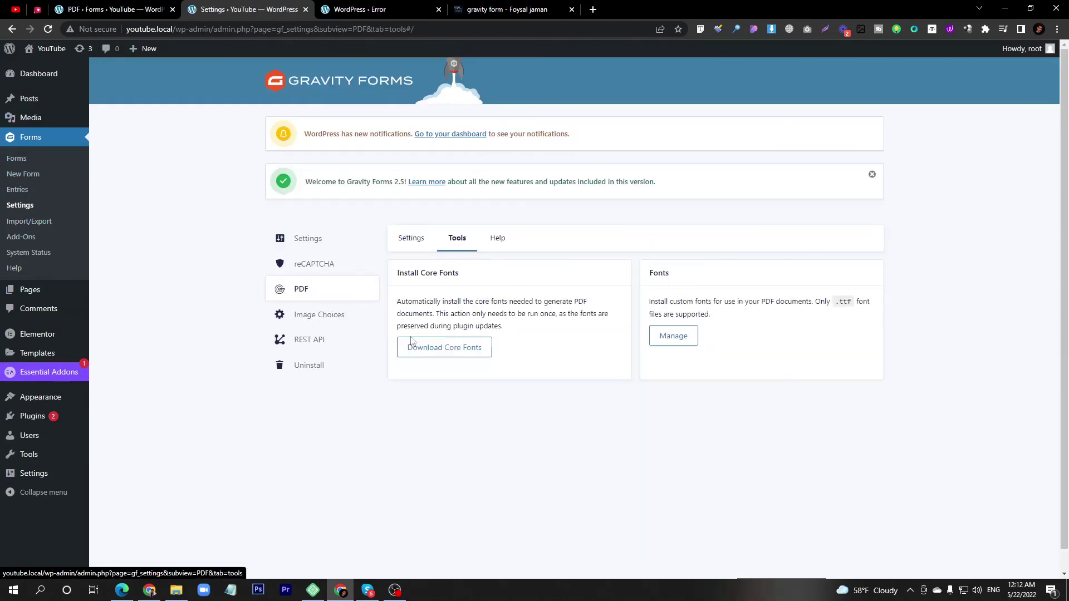
click(455, 356)
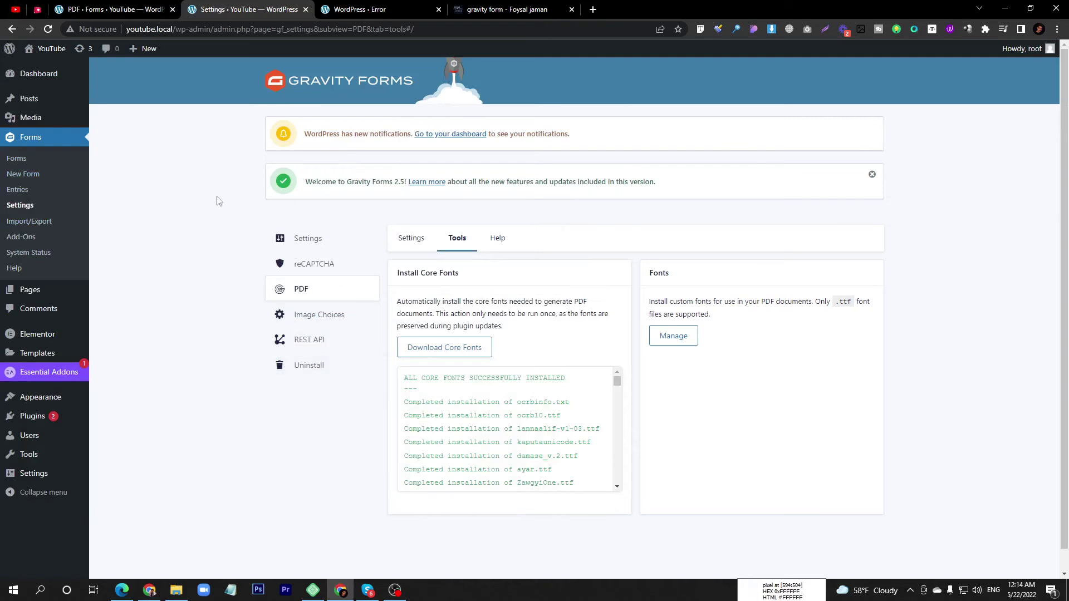
Open the Reunion2 form from the forms list for editing and preview it
click(14, 191)
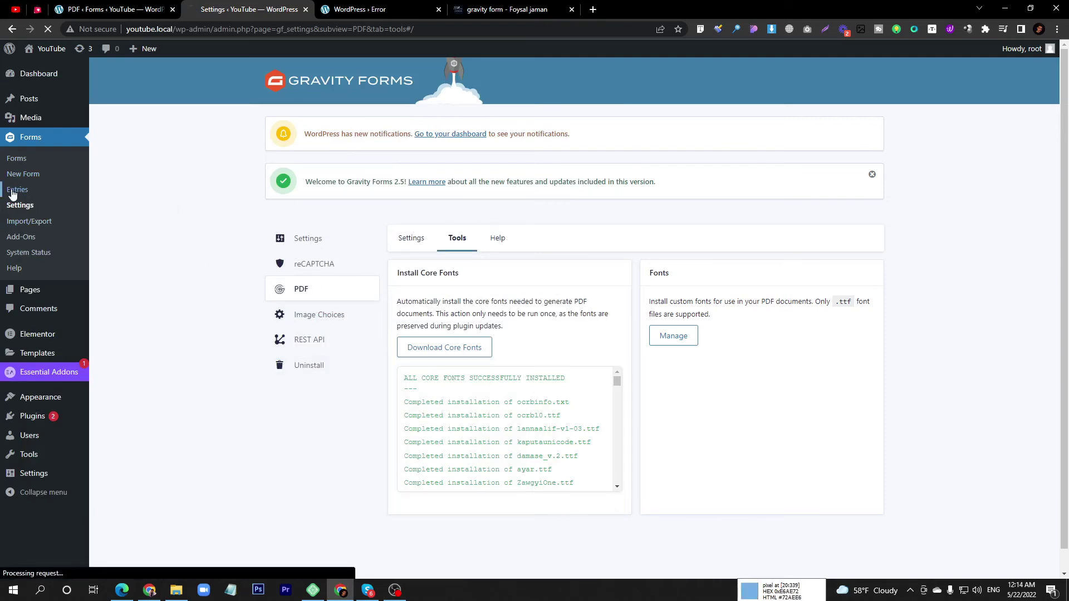
click(16, 158)
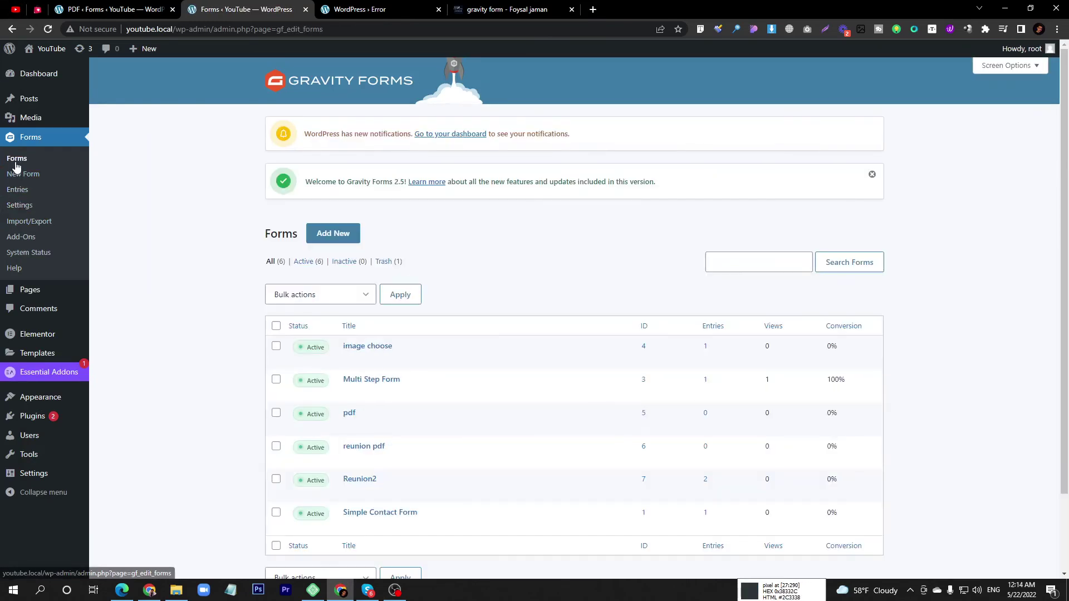
mouse_move(373, 454)
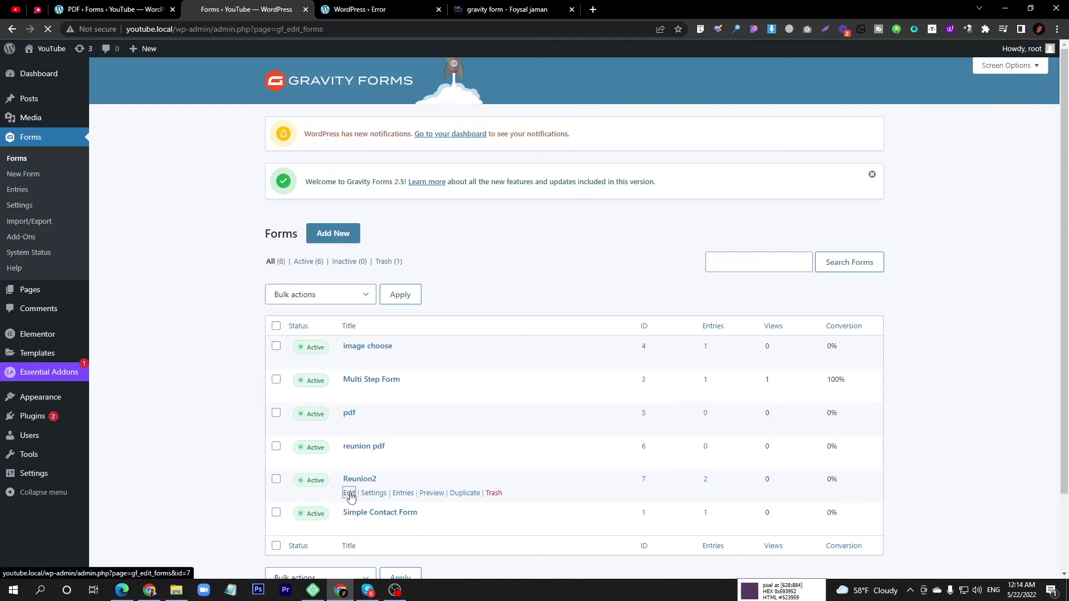
click(350, 492)
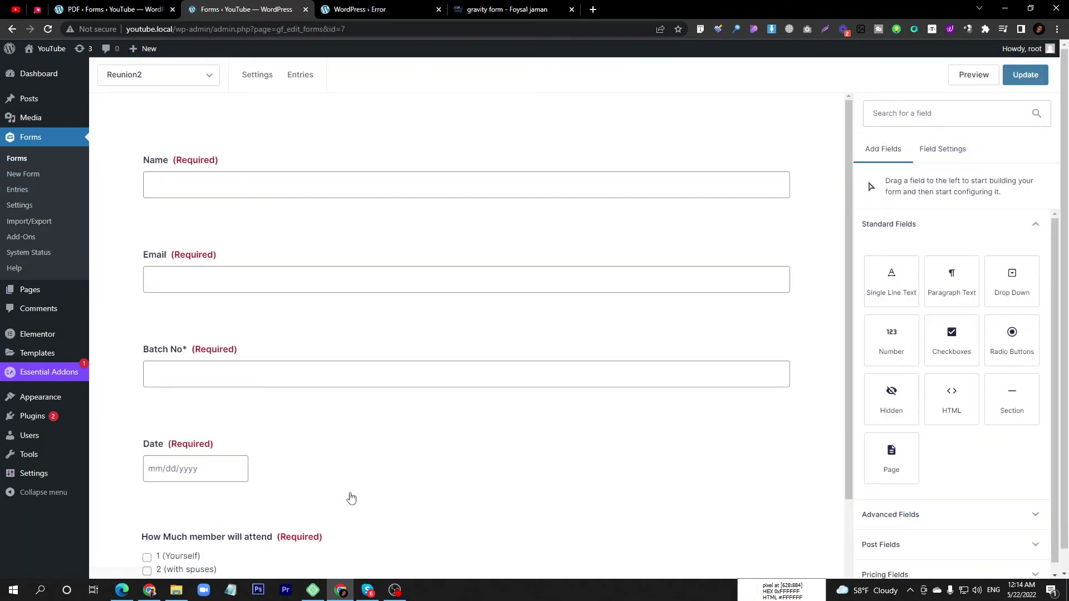
click(973, 76)
click(536, 9)
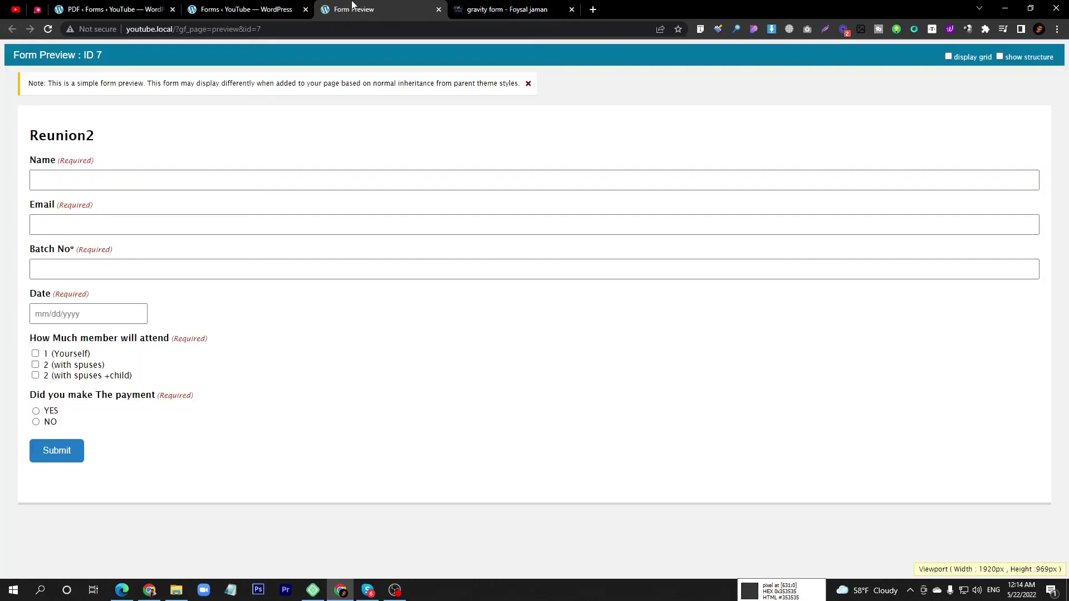
Fill in the preview form's Name and Email with sample contact details and set Batch No to 54
click(62, 179)
text(fo)
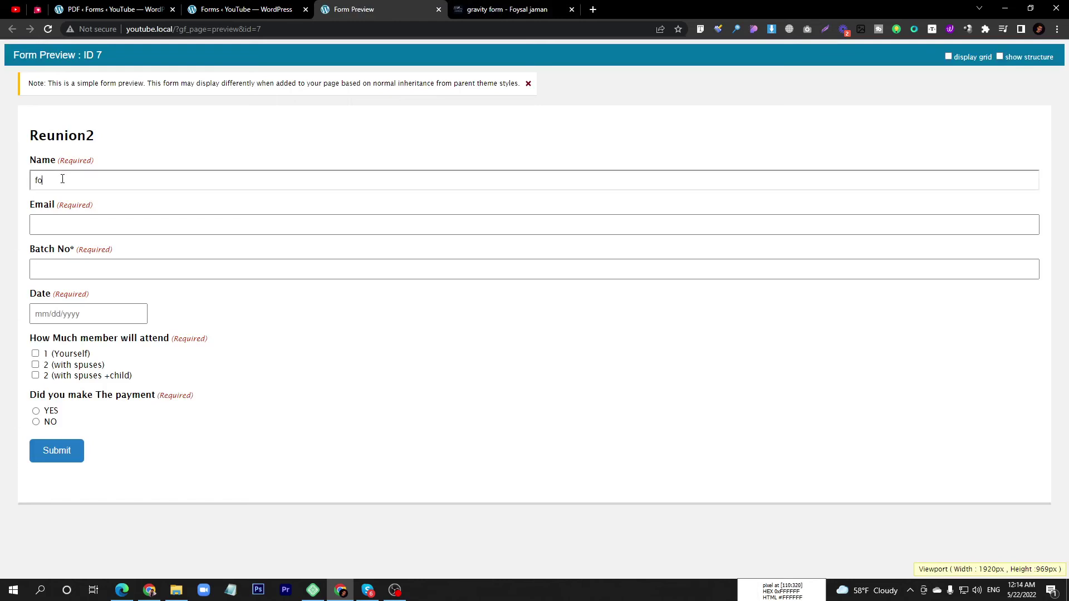
text(ysal)
key(Tab)
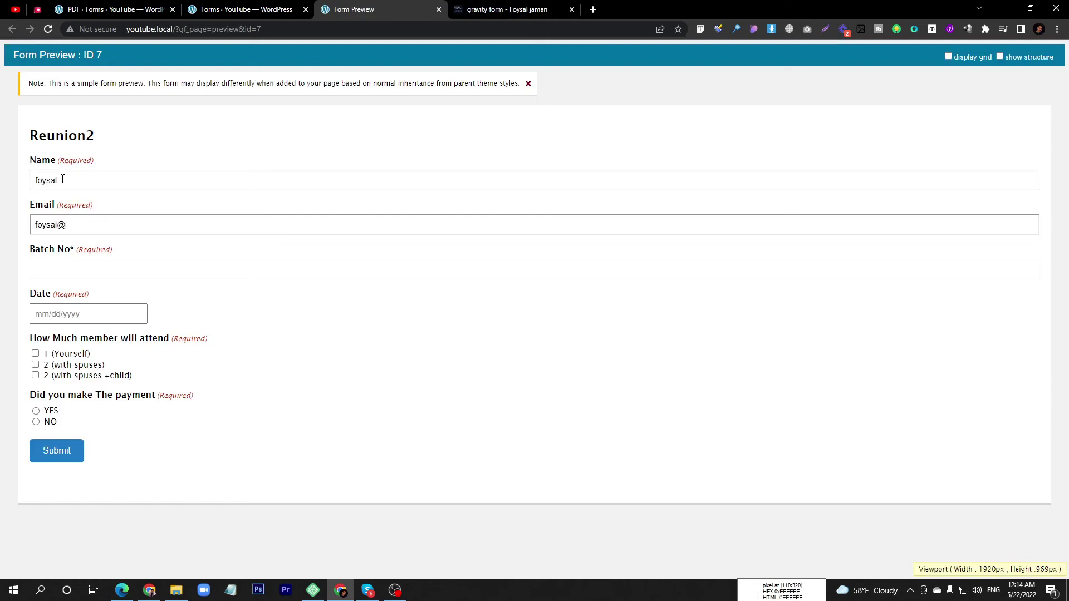
text(foysal@test.com)
key(Tab)
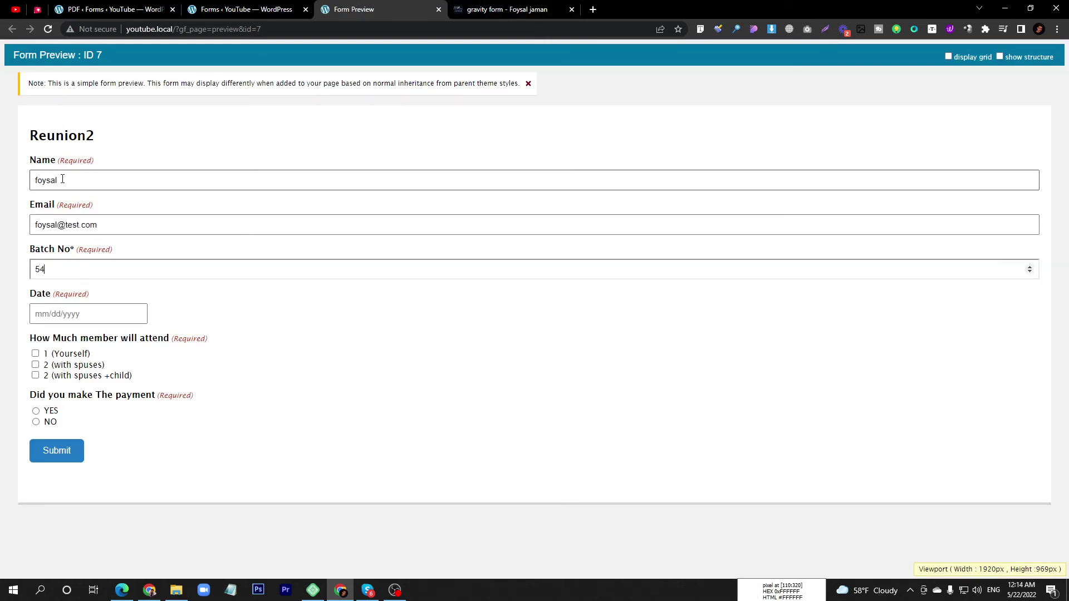
Set the date to 05/09/2022, choose "2 (with spuses +child)" and payment YES, and submit the form
click(78, 313)
click(84, 419)
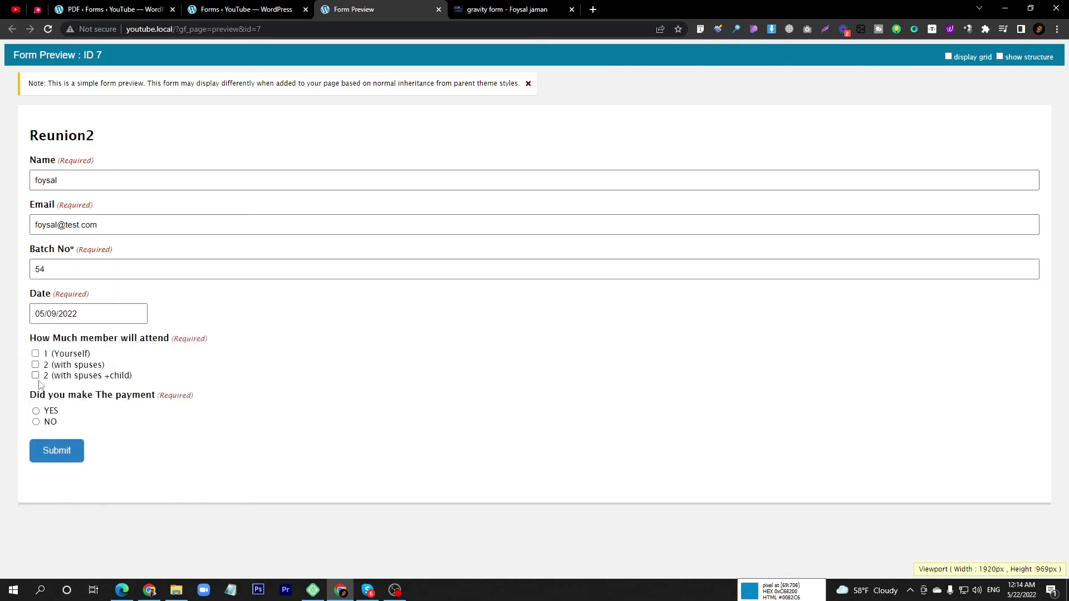
click(35, 375)
click(36, 411)
click(44, 450)
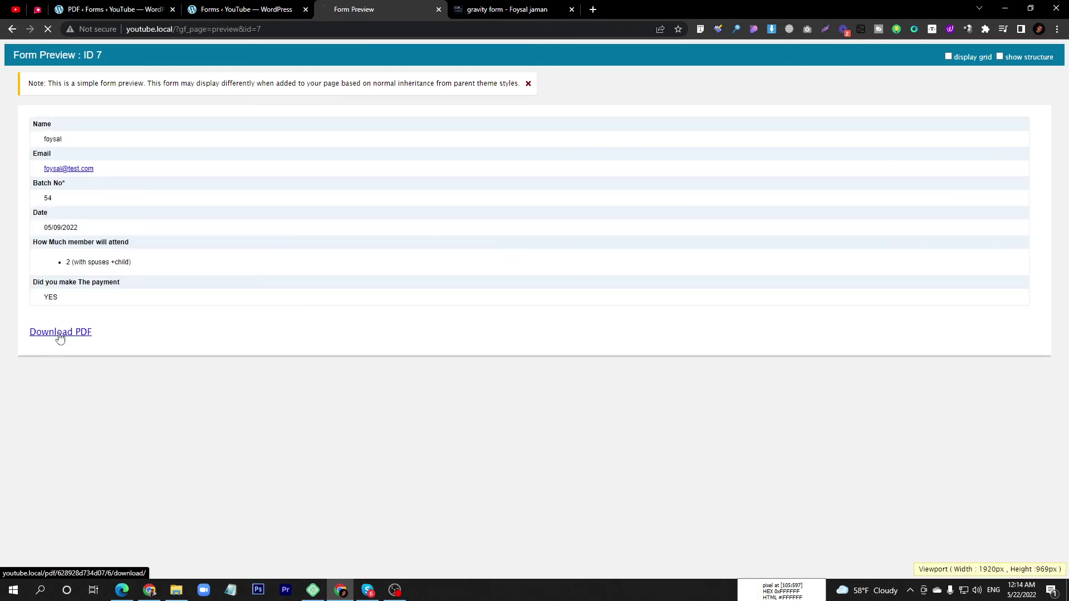
Download Reunion Form.pdf from the confirmation page and open the file from its folder through Internet Download Manager
click(60, 335)
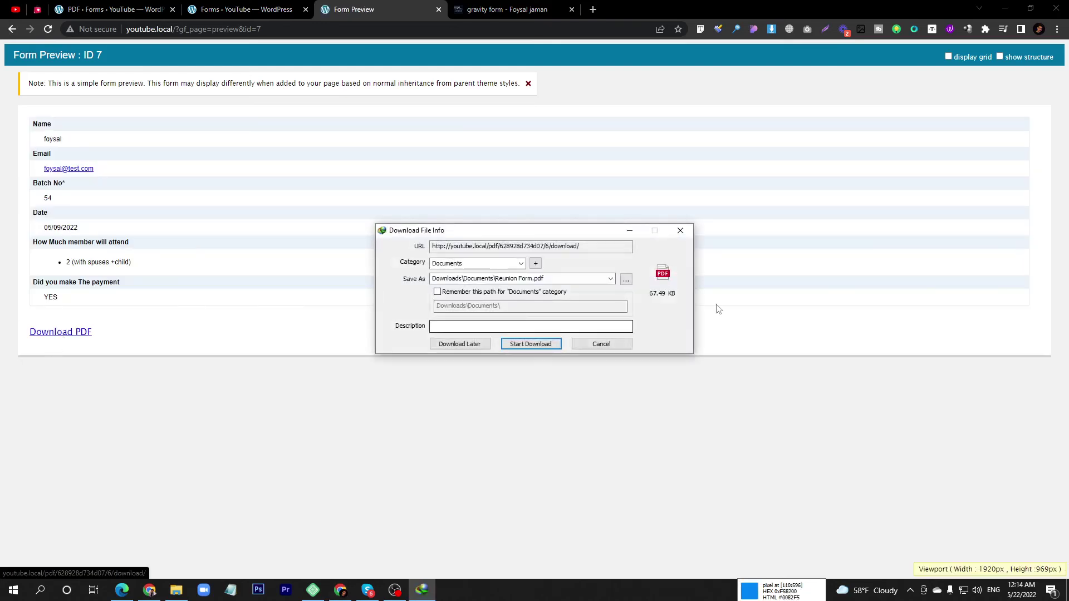
click(535, 345)
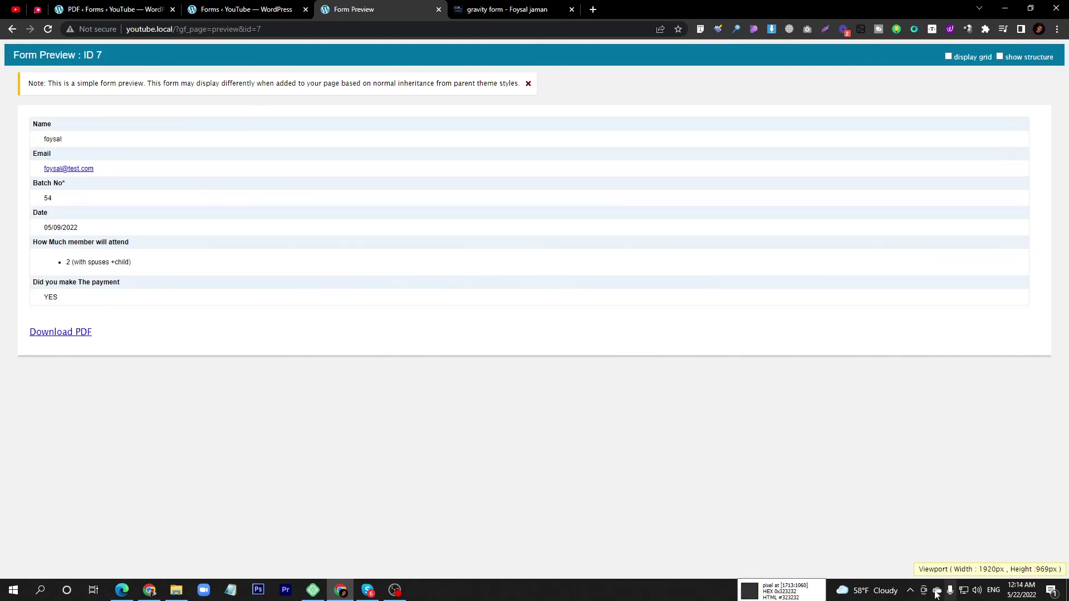
click(911, 591)
double_click(933, 568)
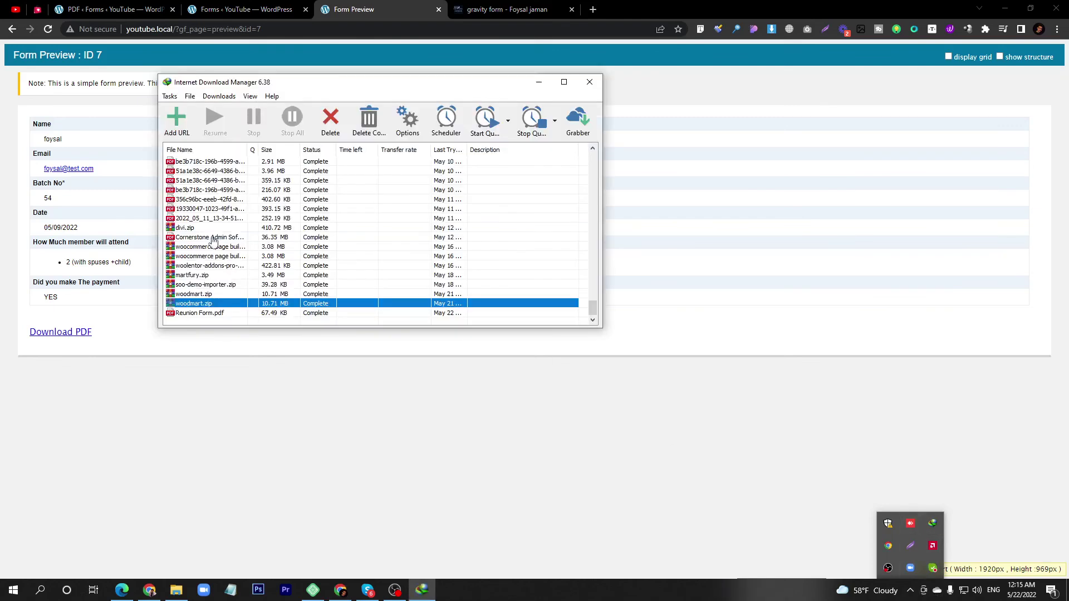
right_click(199, 318)
click(228, 349)
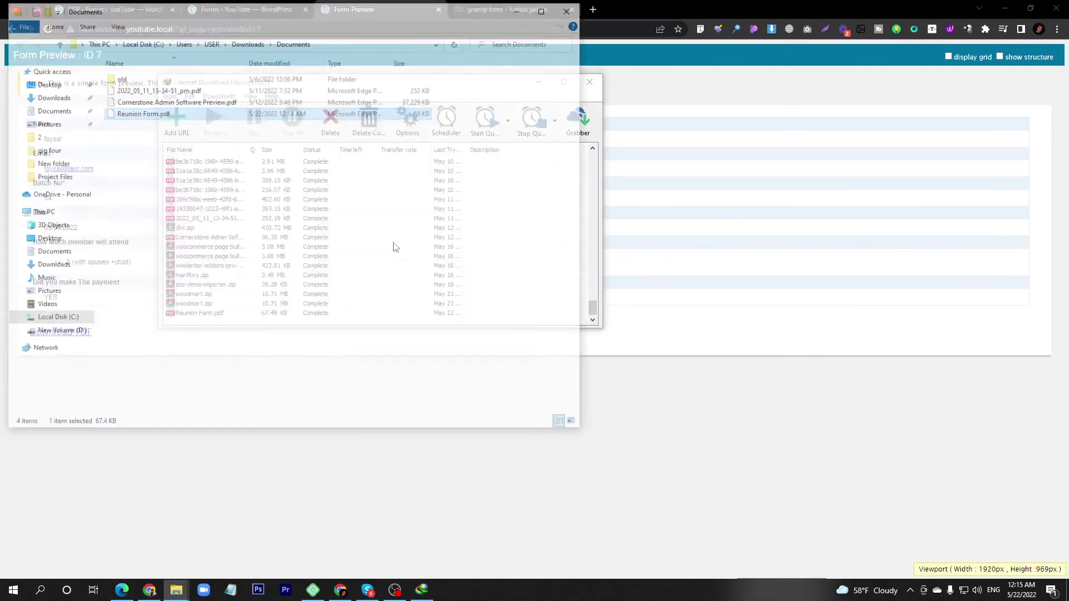
double_click(162, 112)
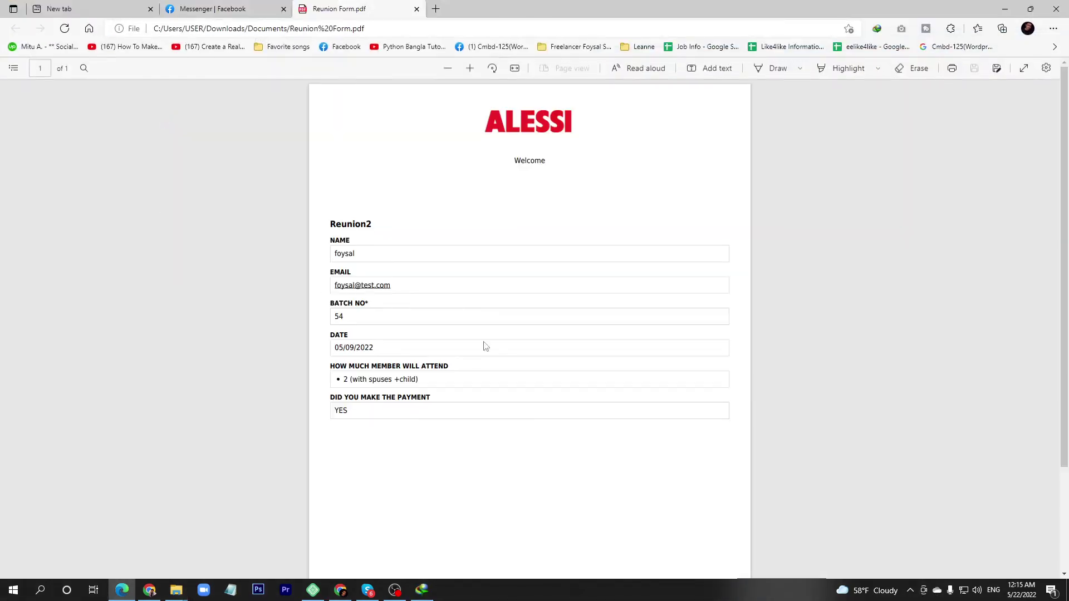
Review the downloaded PDF's logo, header text and submitted fields, and minimize the PDF viewer and folder windows
scroll(482, 348, down, 3)
scroll(533, 137, up, 3)
drag(514, 162, 546, 163)
click(1003, 9)
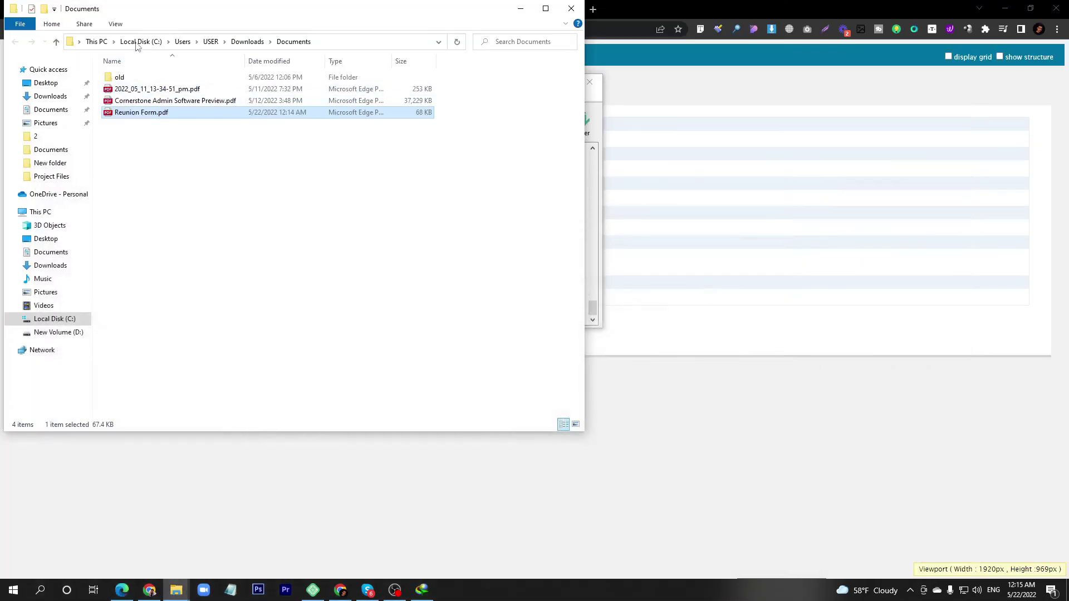
click(522, 9)
Open the Reunion2 form's PDF settings and edit the Reunion Form PDF to view its header and footer content
click(249, 11)
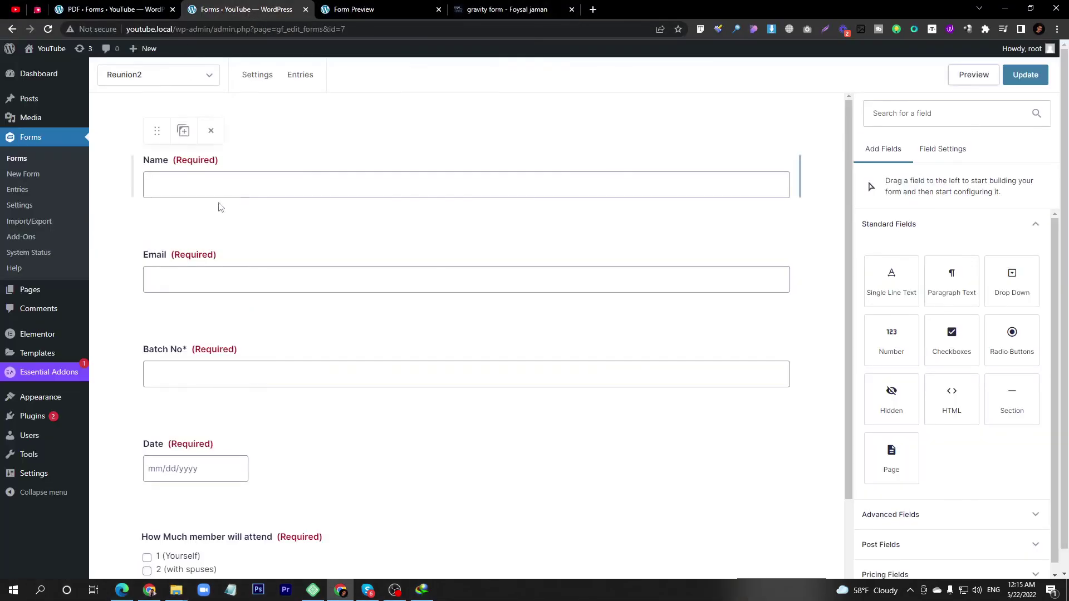
scroll(390, 334, down, 3)
scroll(390, 222, up, 3)
mouse_move(256, 79)
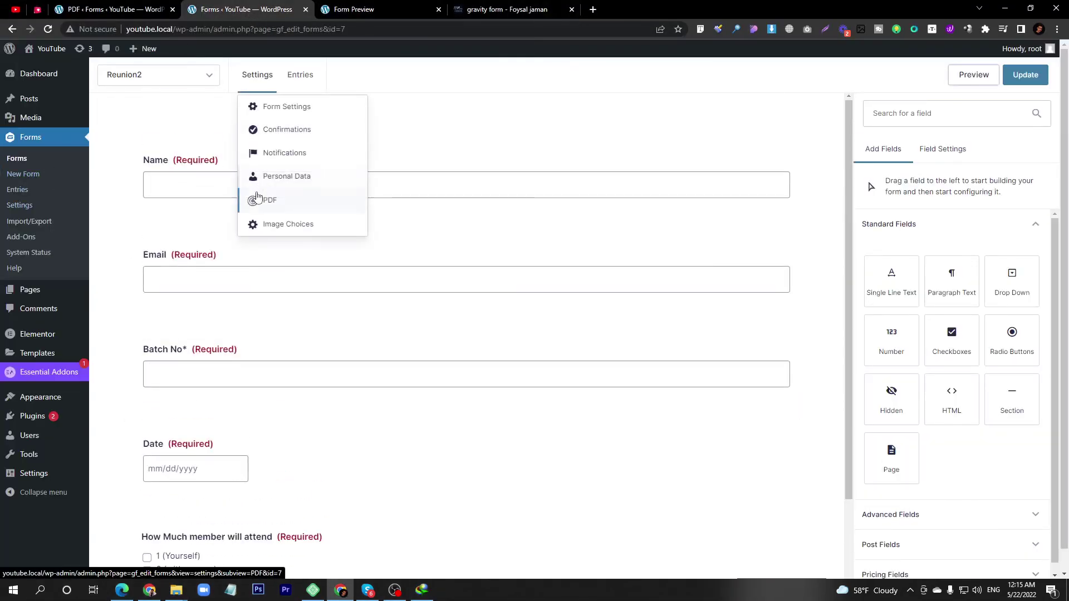
click(269, 199)
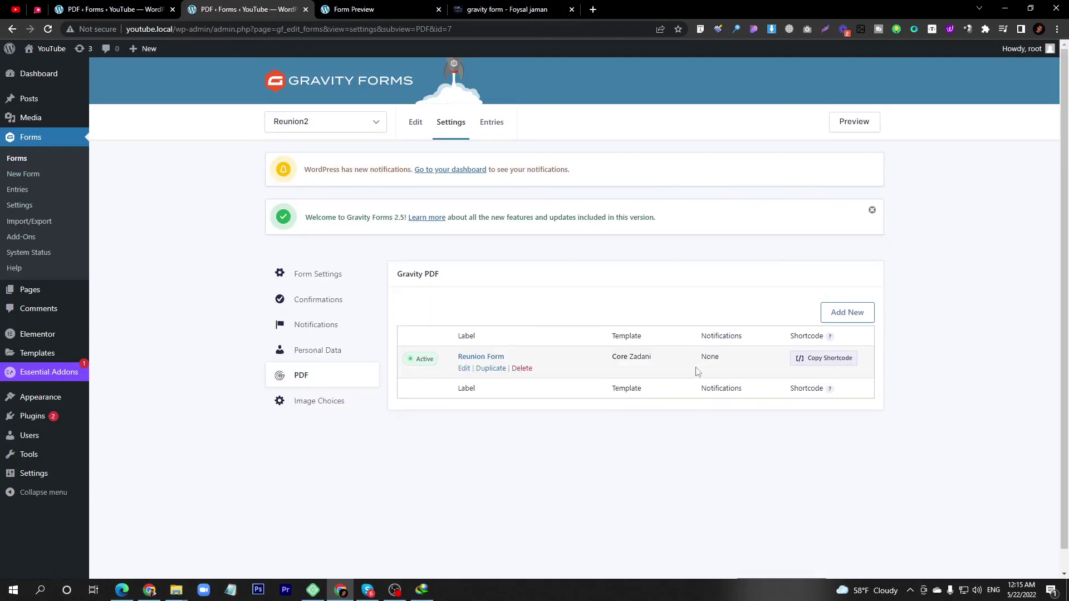
click(463, 369)
scroll(467, 372, down, 20)
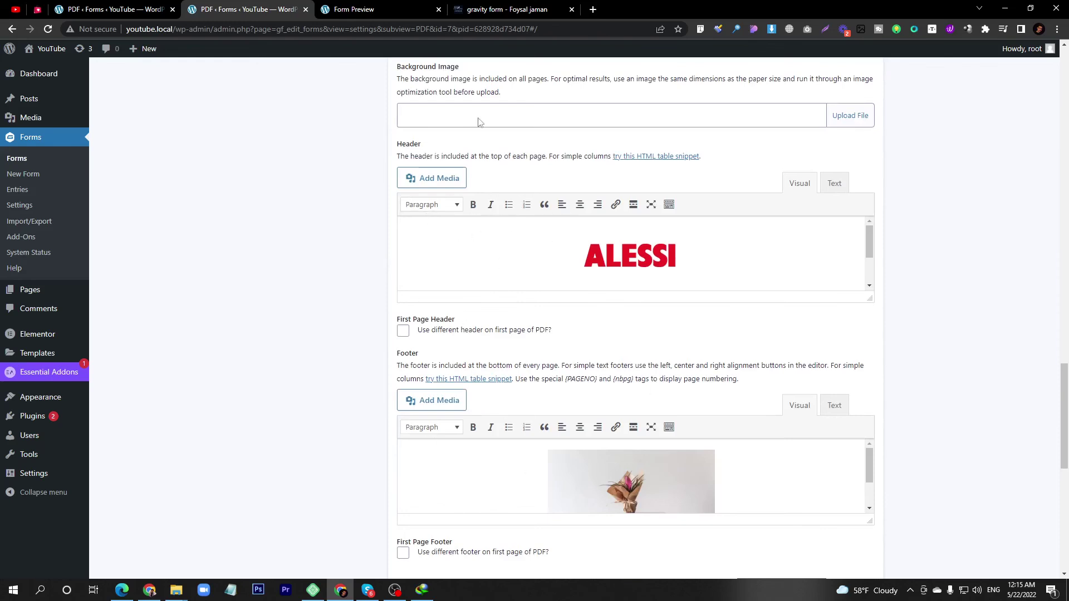
Switch to Reunion Form.pdf in Microsoft Edge, examine its welcome text, submitted fields and footer image, and return to the PDF settings
click(122, 591)
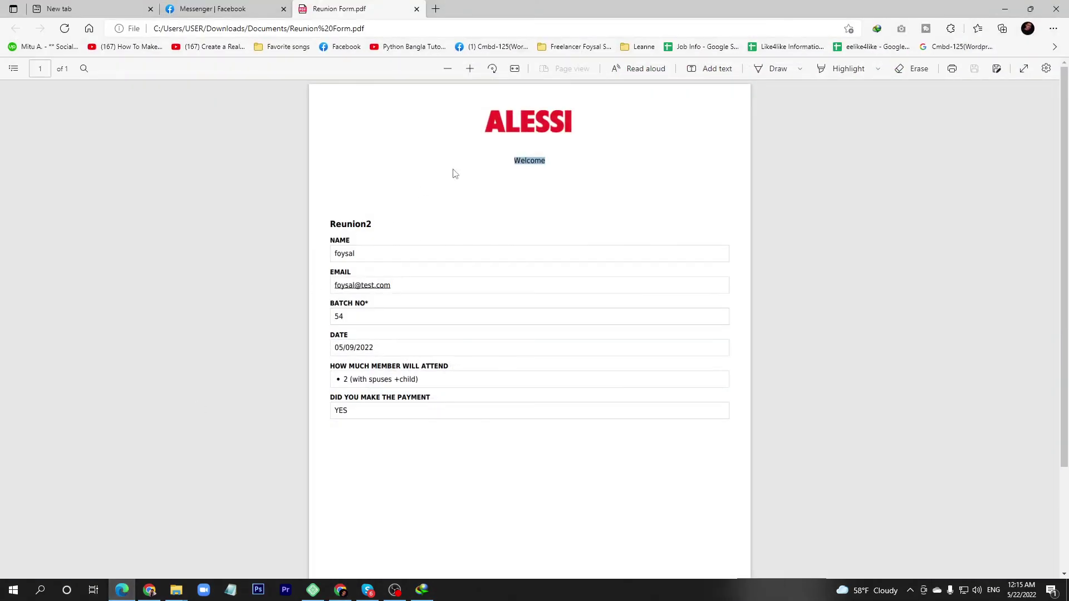
double_click(529, 161)
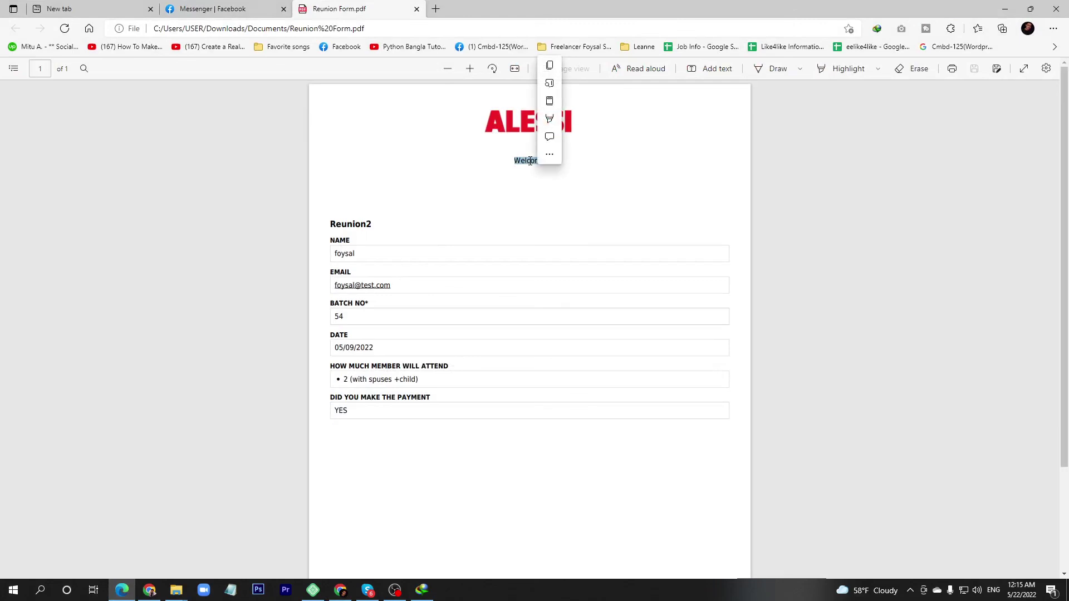
drag(347, 224, 350, 443)
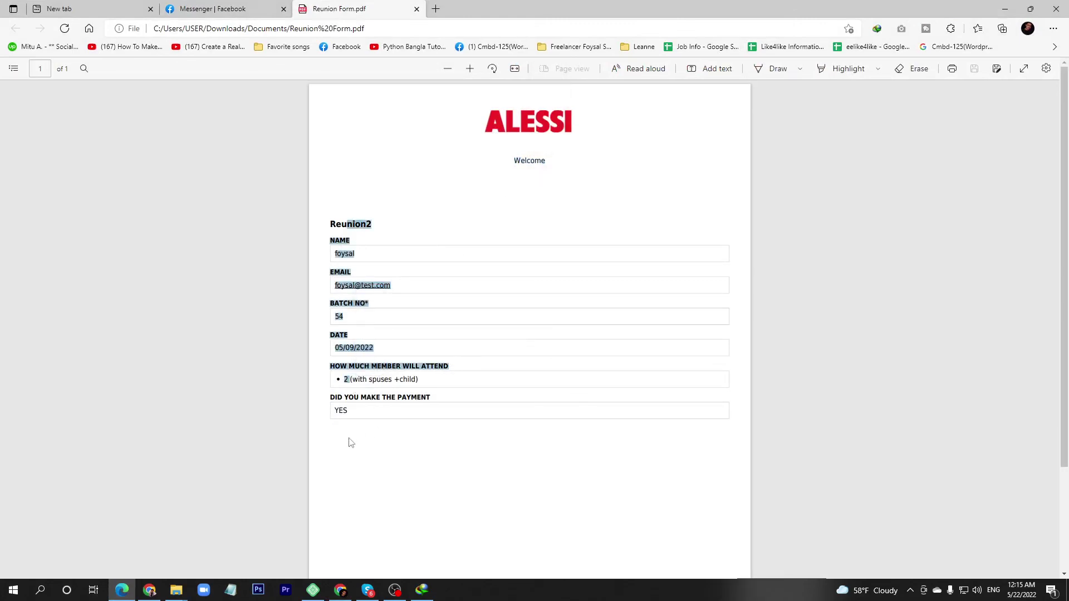
click(330, 248)
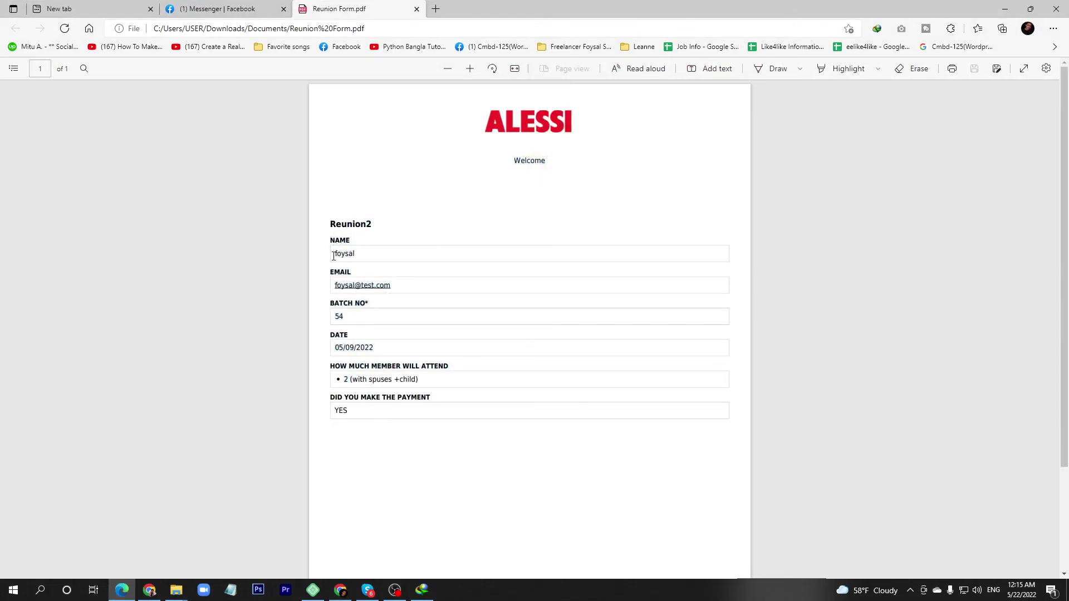
drag(333, 248, 382, 443)
click(380, 442)
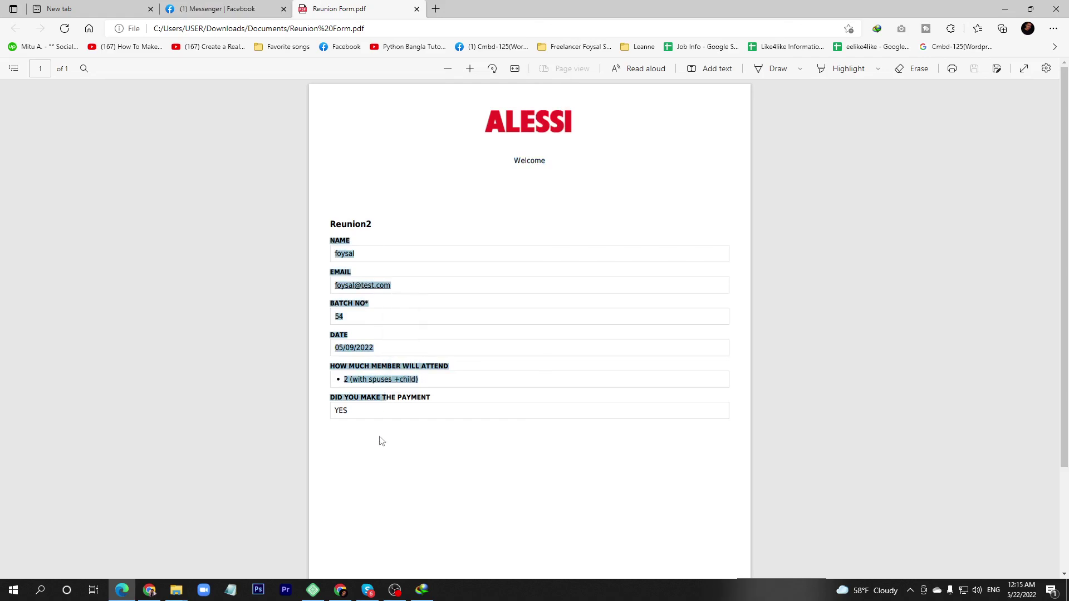
scroll(353, 378, down, 3)
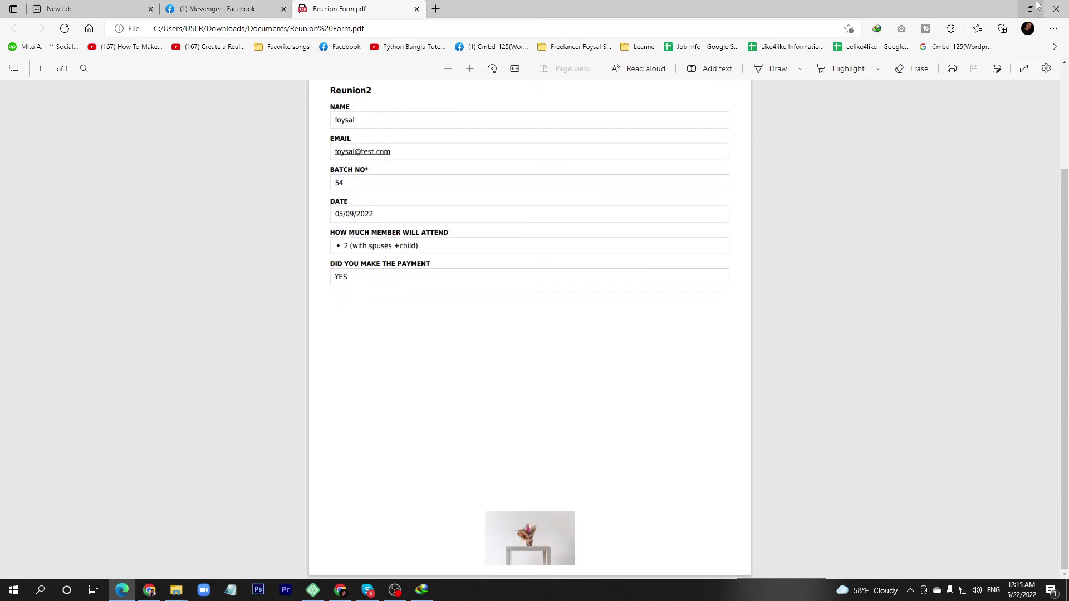
click(1004, 9)
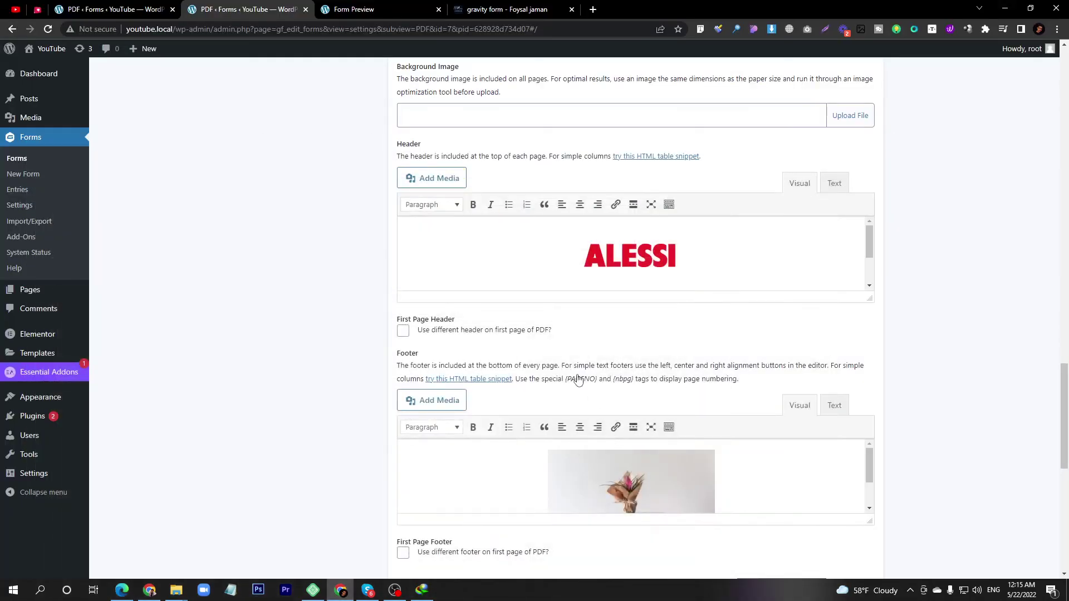
Review the PDF's Appearance settings against the downloaded file and browse the available fonts without choosing another one
scroll(576, 377, up, 10)
scroll(578, 374, up, 5)
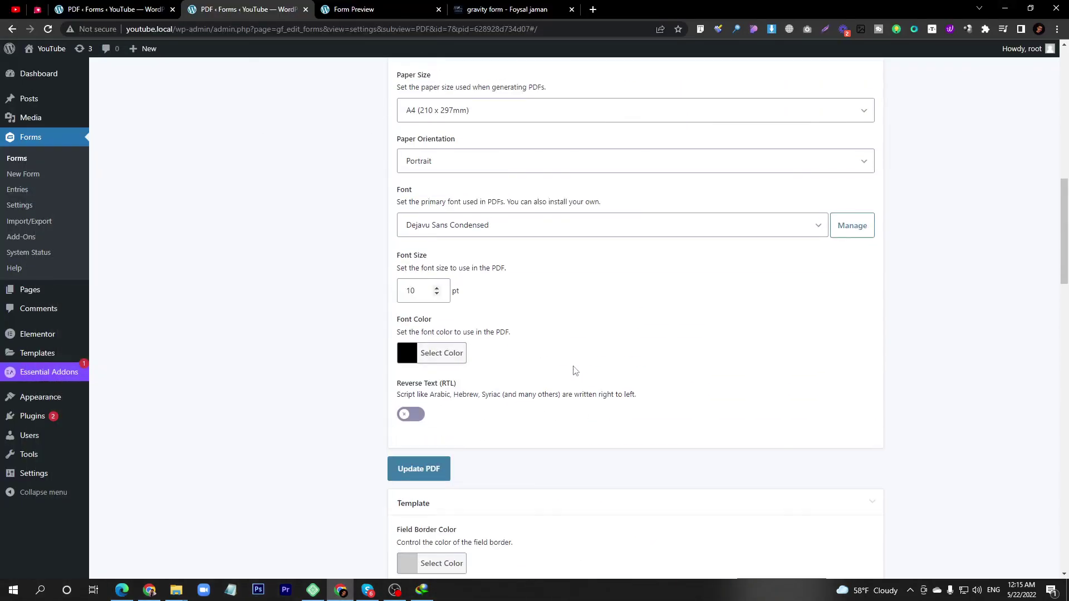
click(128, 589)
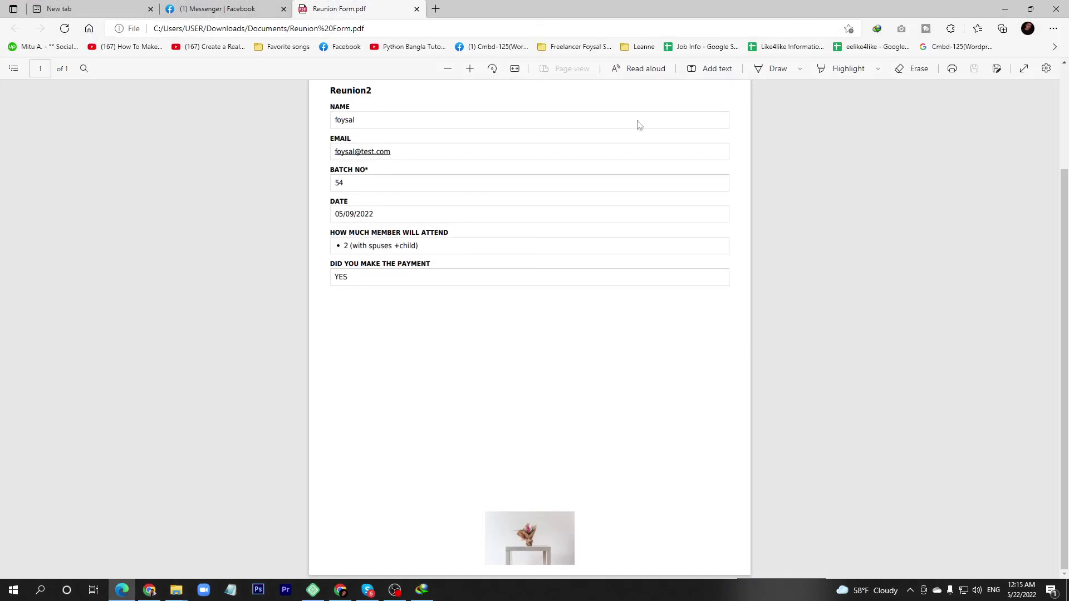
click(1004, 9)
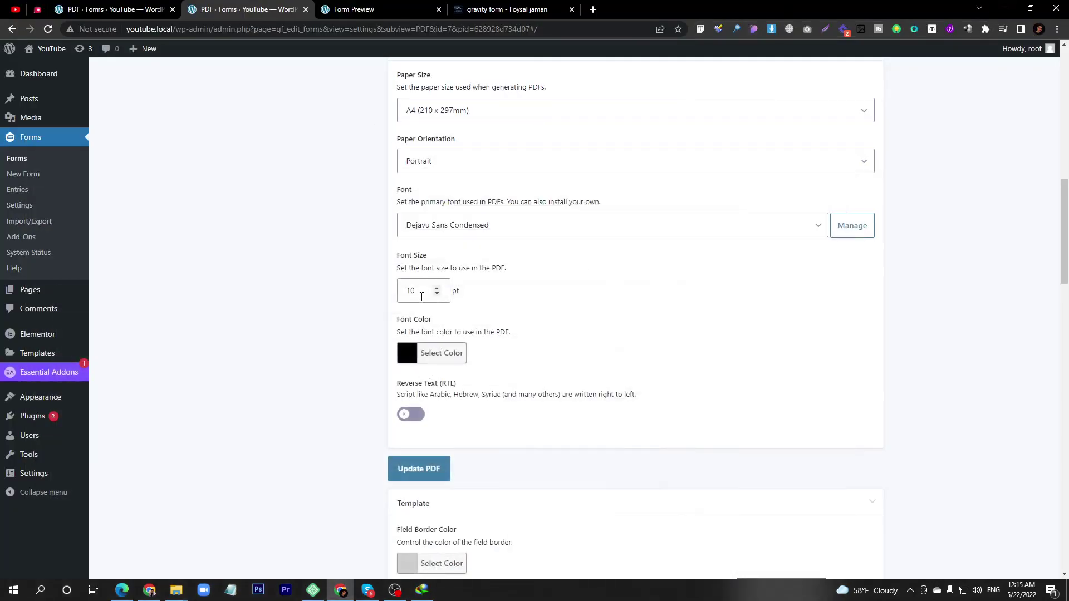
scroll(422, 291, up, 2)
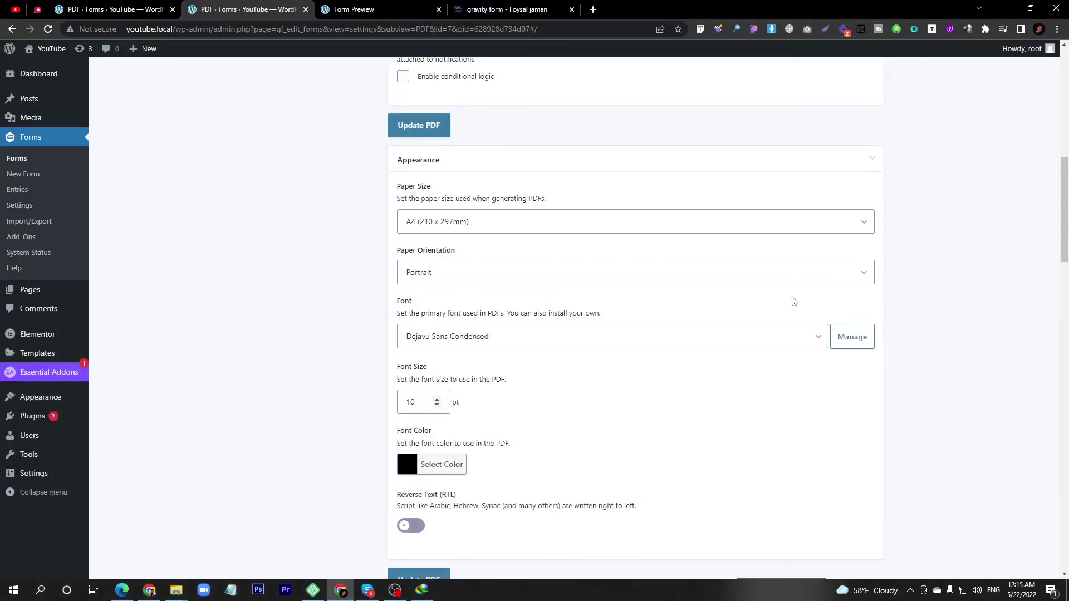
click(751, 337)
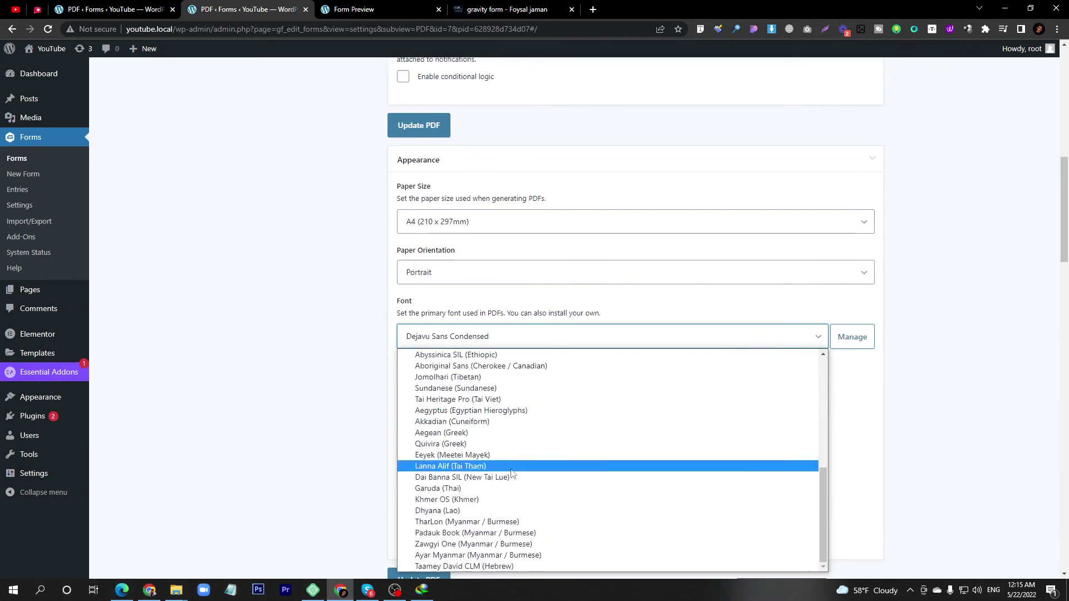
scroll(512, 483, down, 5)
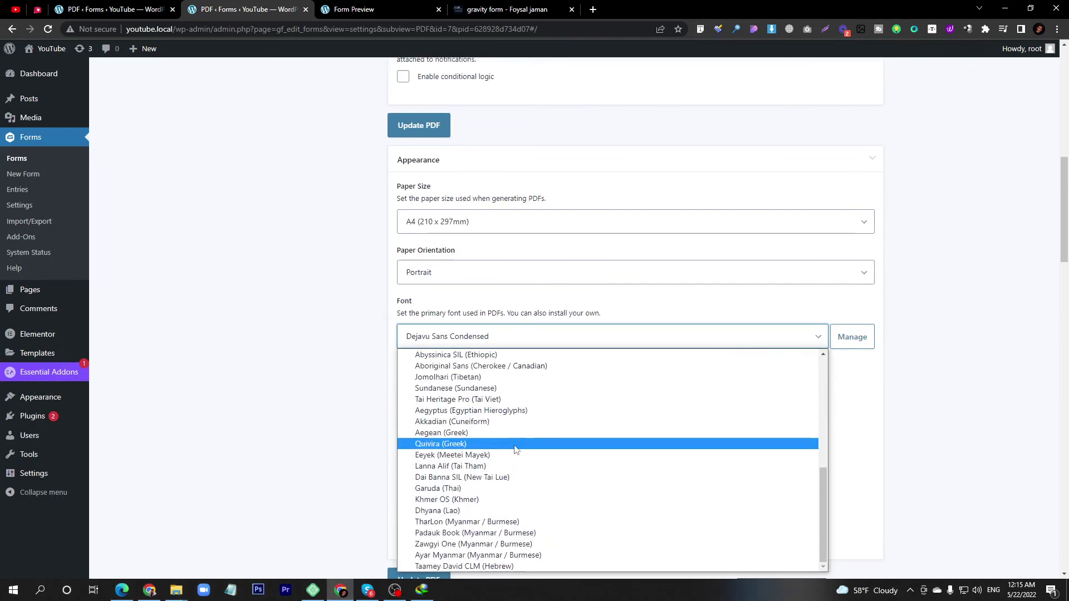
click(460, 298)
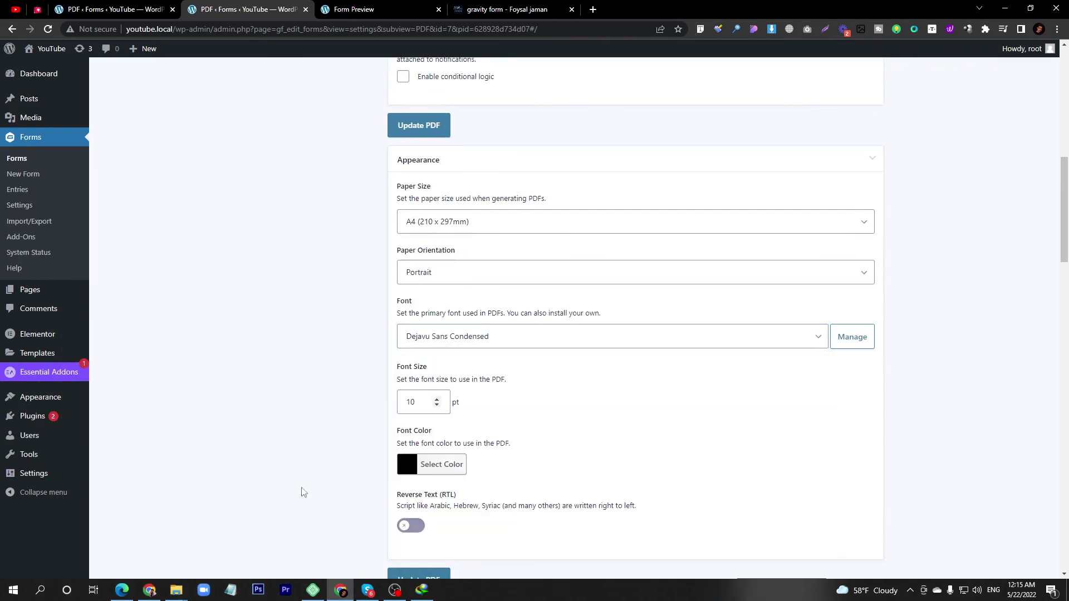
Check the downloaded PDF's page layout and browse the available paper sizes without choosing another one
click(122, 589)
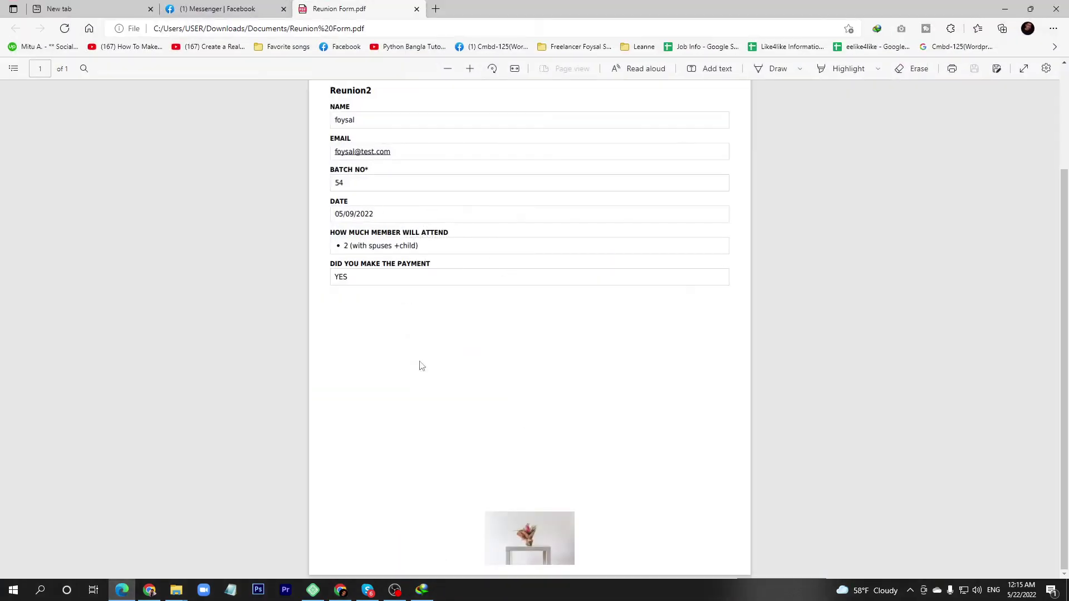
click(1005, 8)
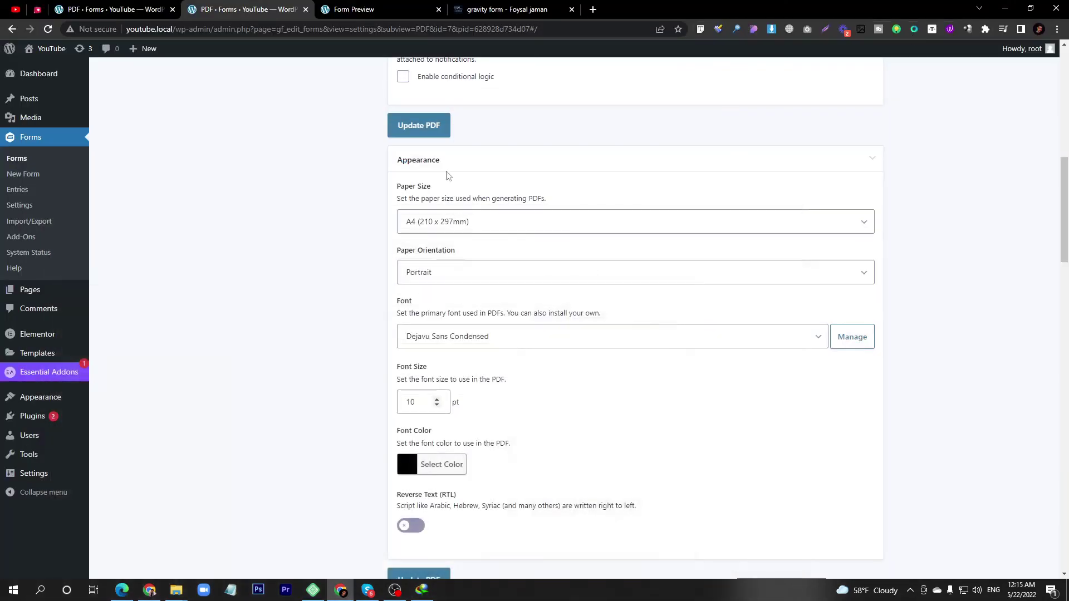
click(443, 229)
scroll(525, 304, down, 10)
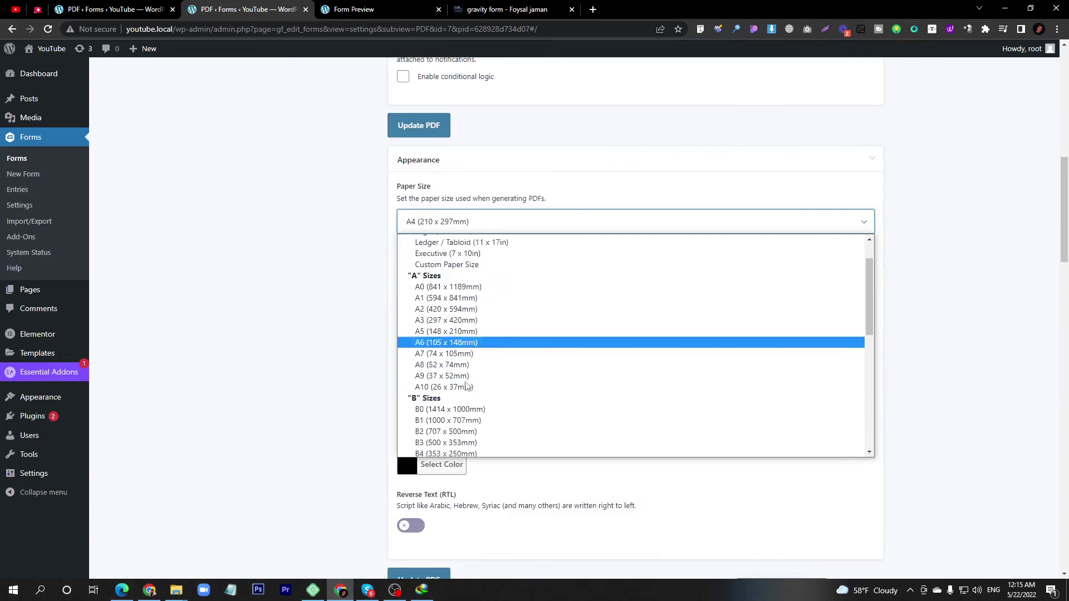
click(544, 201)
scroll(472, 479, down, 5)
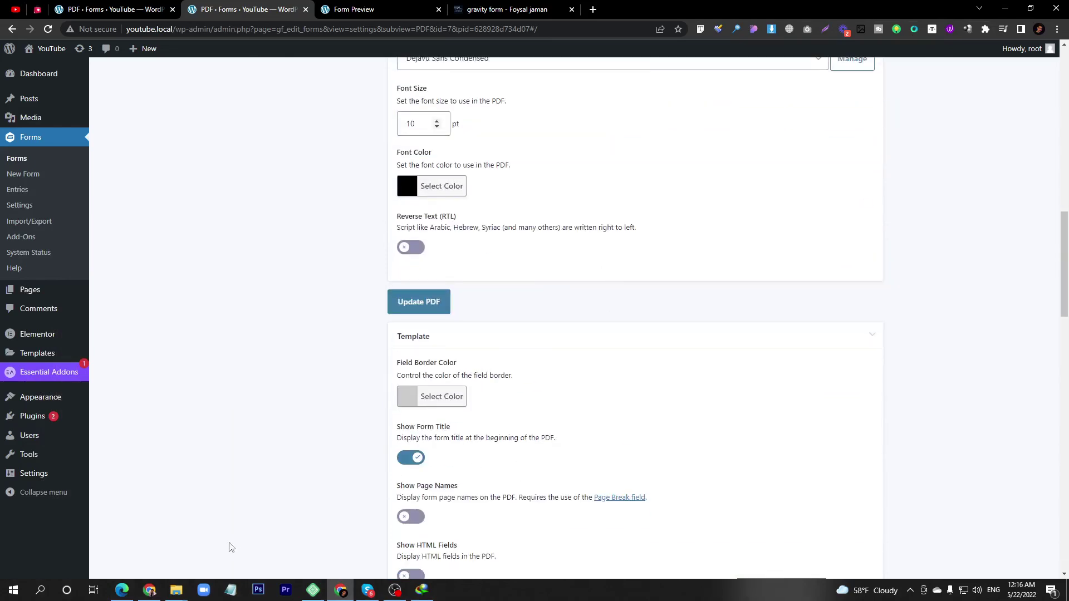
Look at the downloaded PDF once more and review the Template display, conditional logic and background options in the PDF settings
click(149, 590)
click(122, 590)
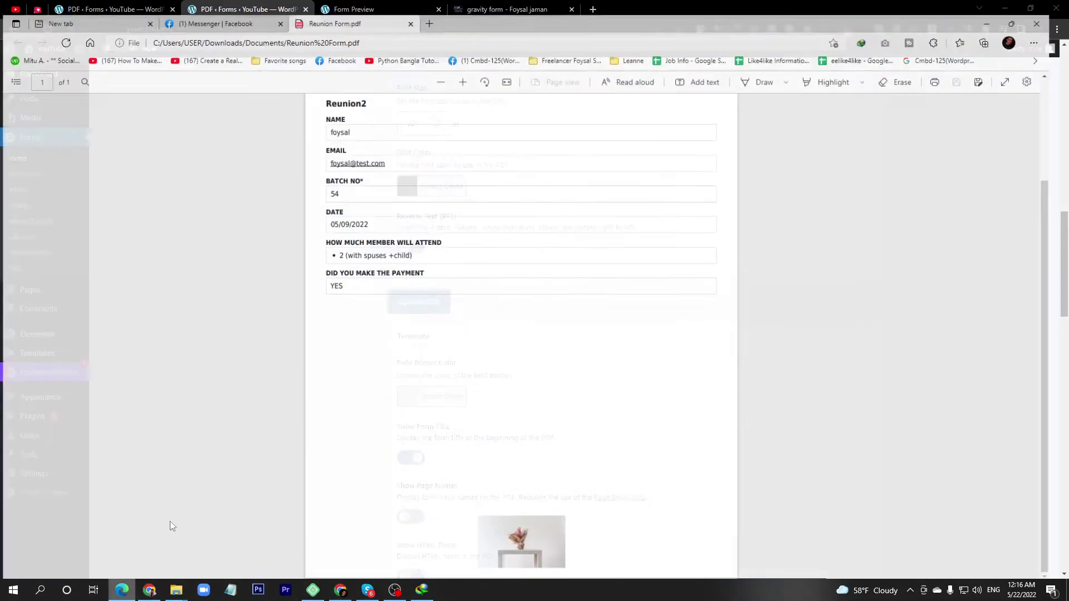
click(1005, 9)
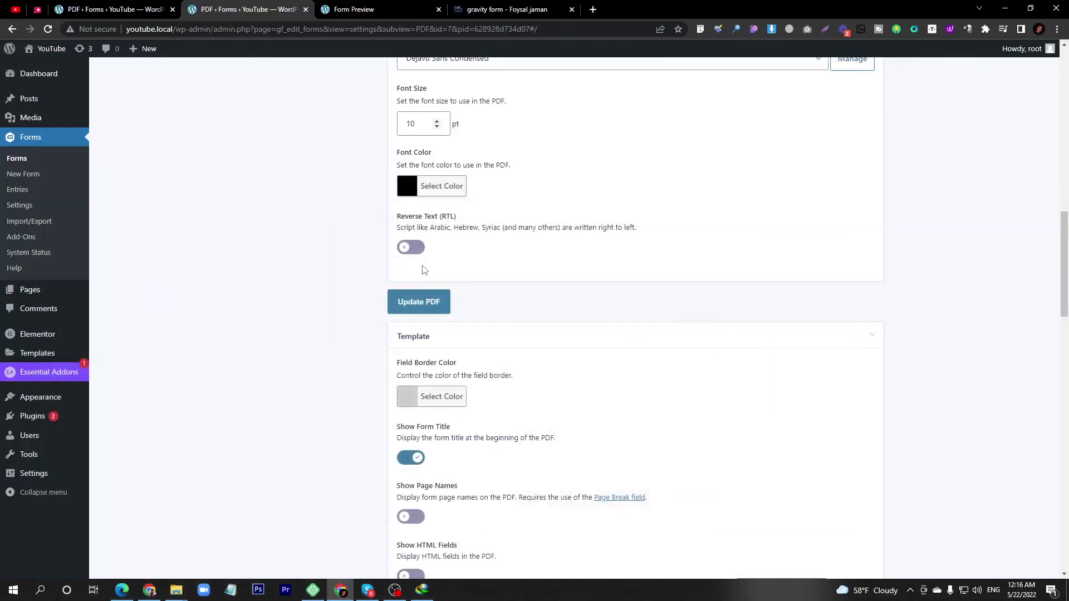
scroll(423, 270, down, 5)
scroll(414, 249, down, 7)
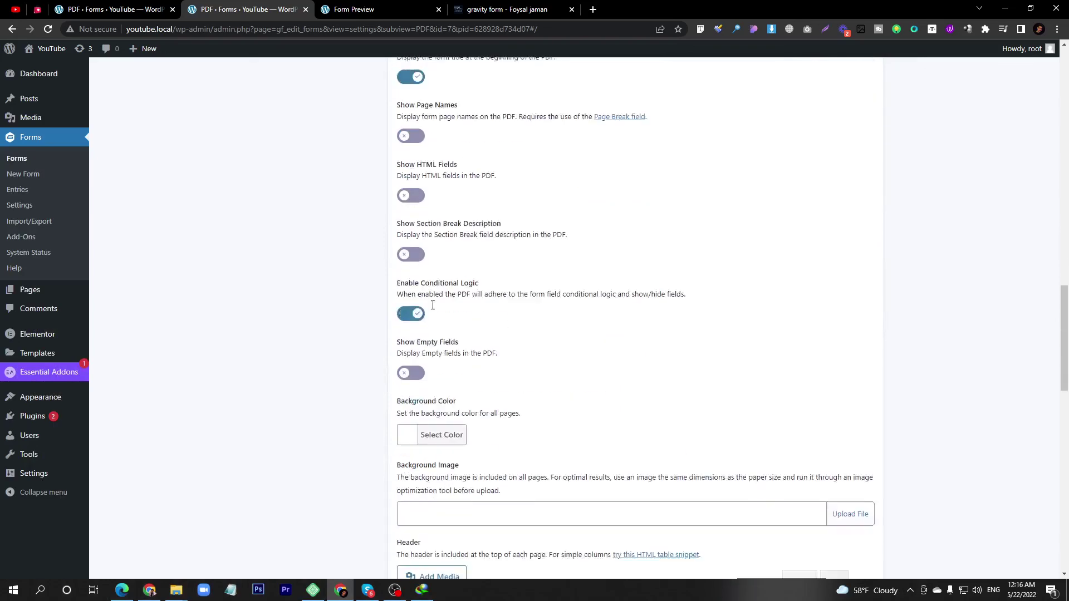
scroll(432, 309, up, 15)
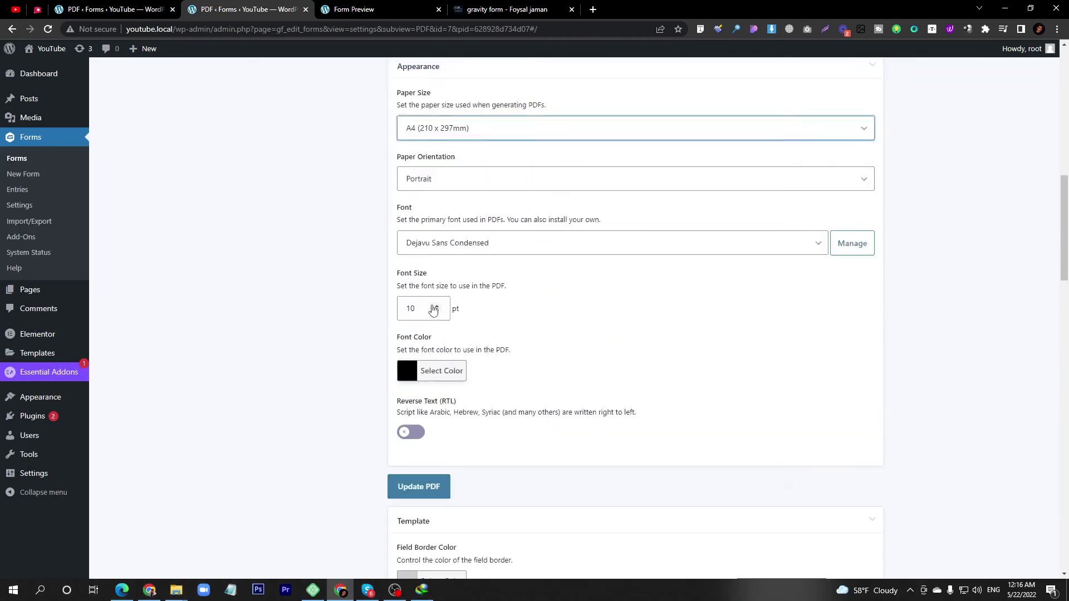